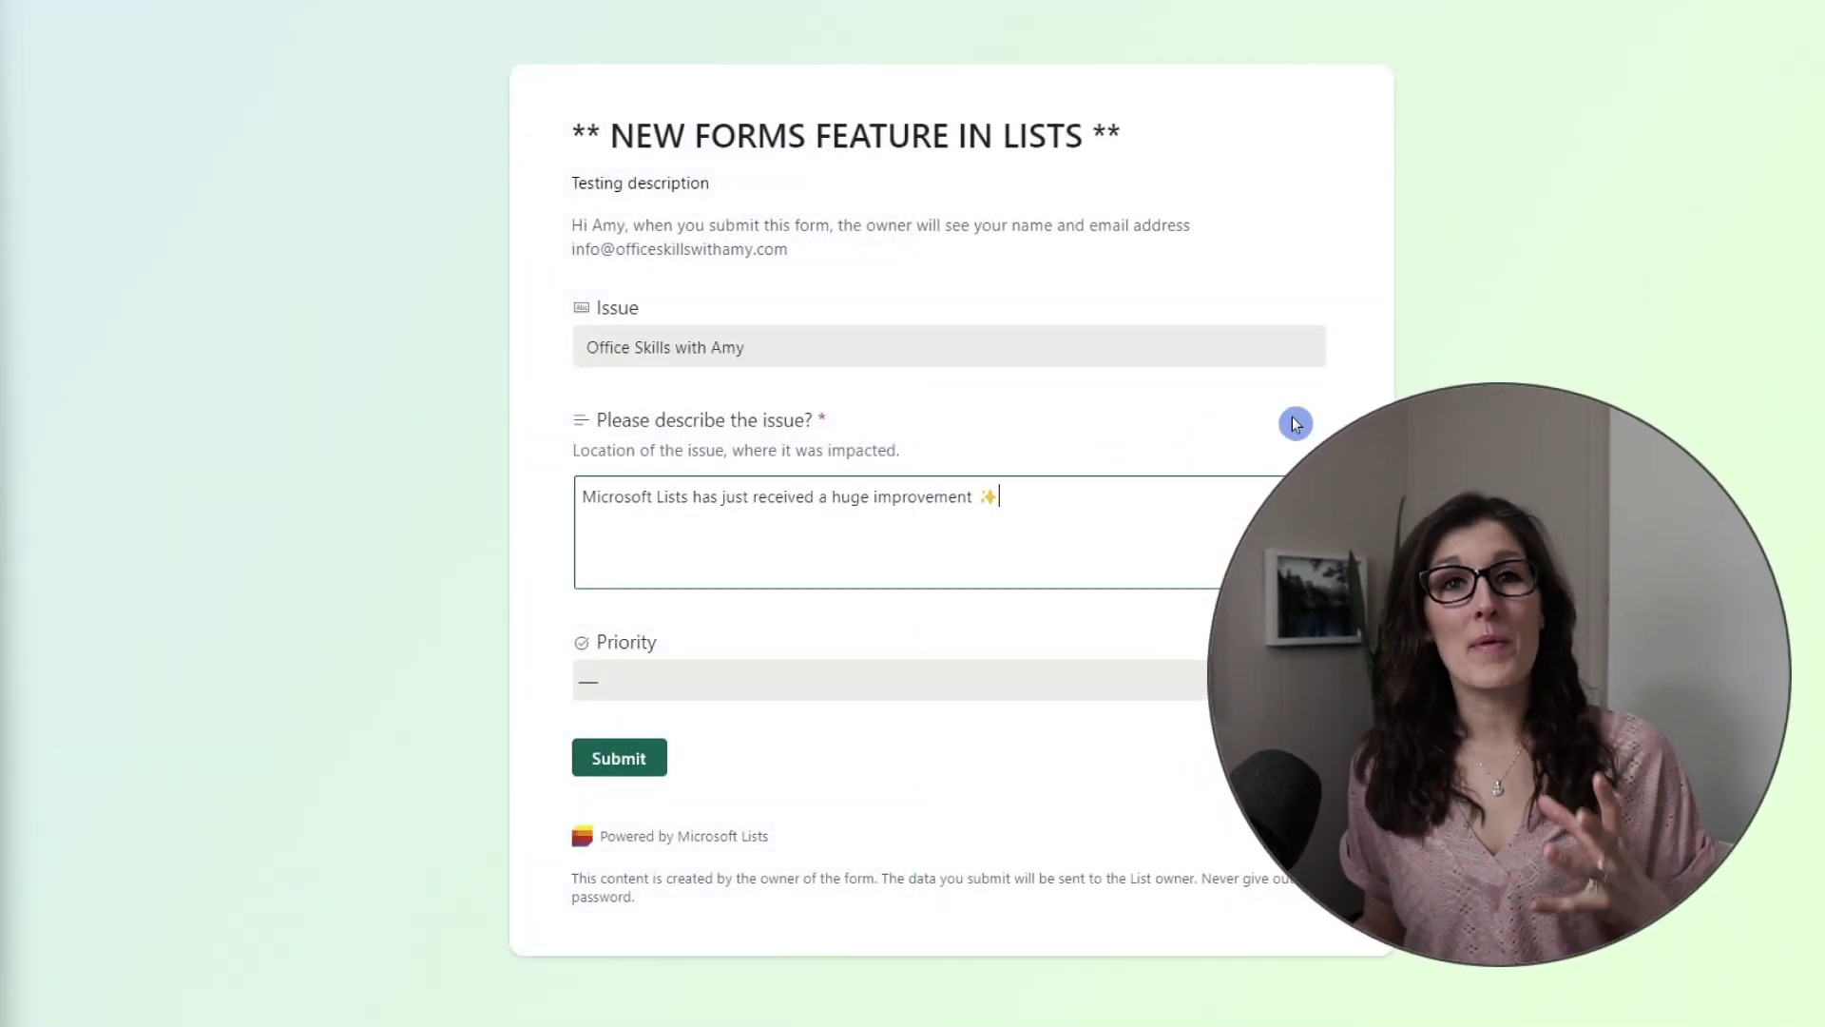
# Step: Type 'Let's check it out!' into the demo form's description field
pyautogui.write("Let's che")
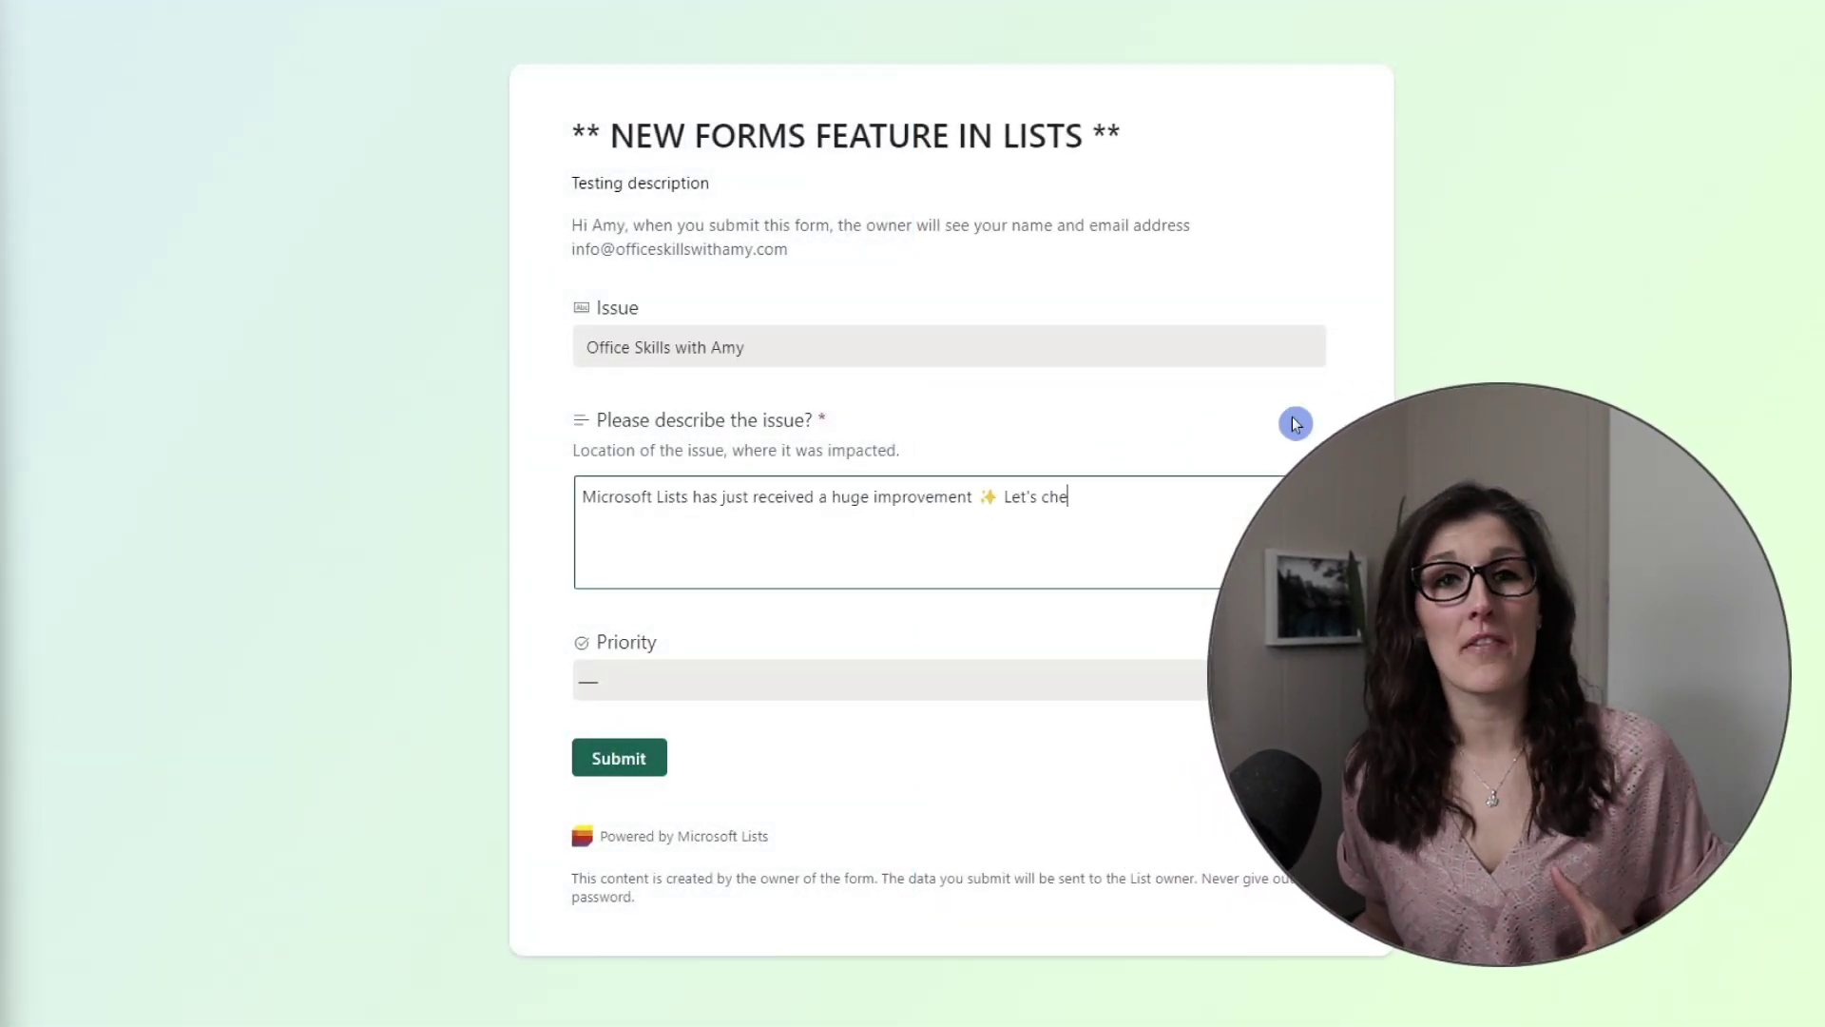
pyautogui.write('ck it out!')
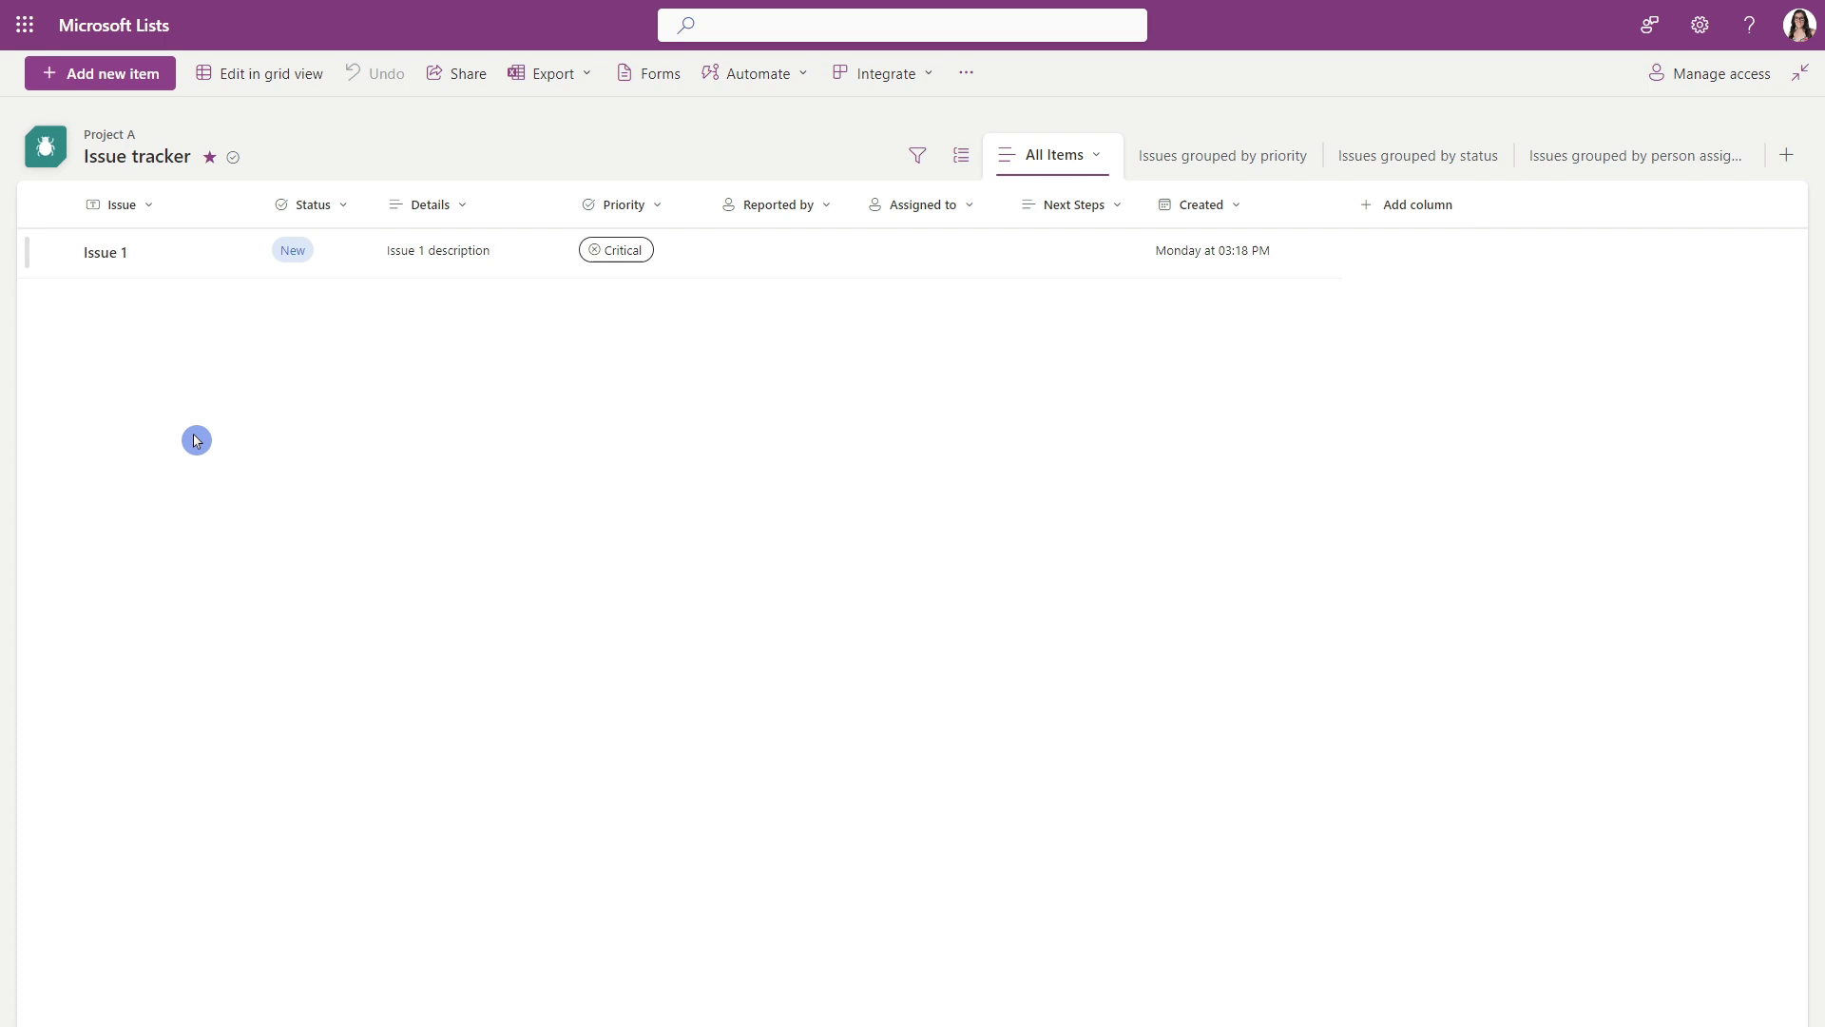
# Step: Bring up the Forms panel for the Issue tracker list
pyautogui.click(656, 76)
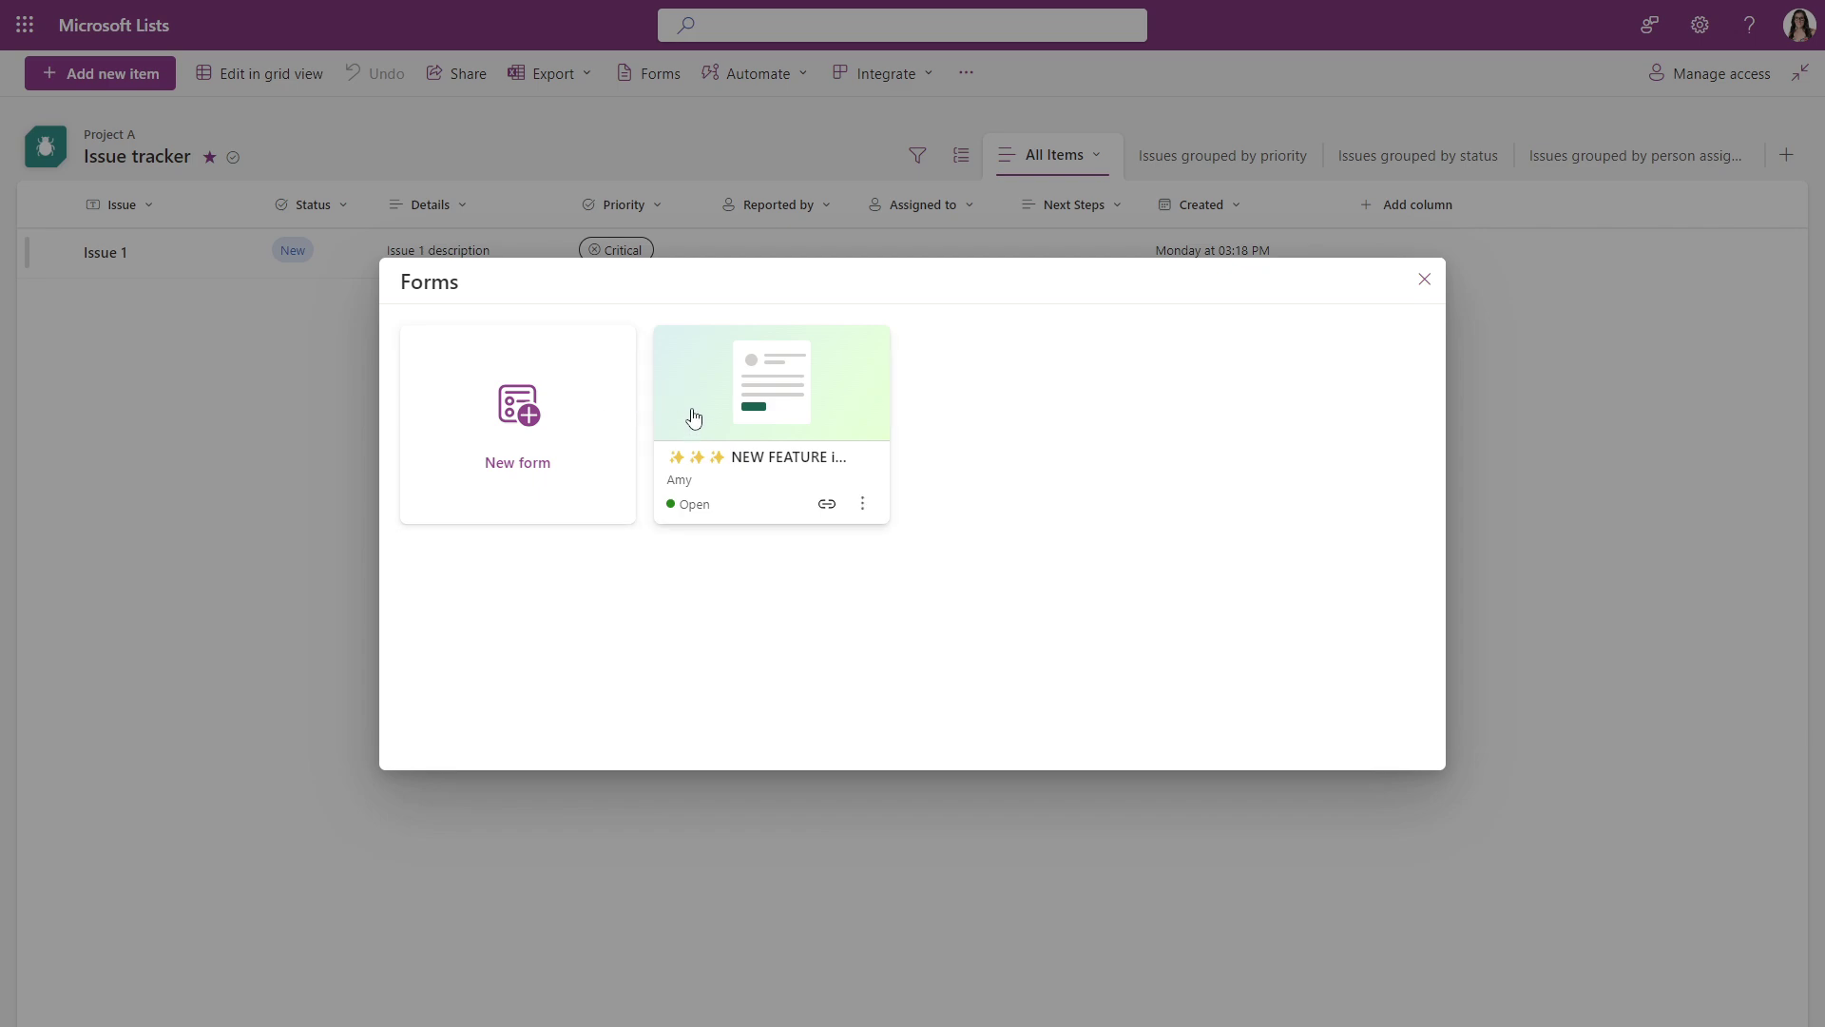
# Step: Create a blank form titled 'Report an Issue' with the pasted audience-visibility description
pyautogui.click(577, 425)
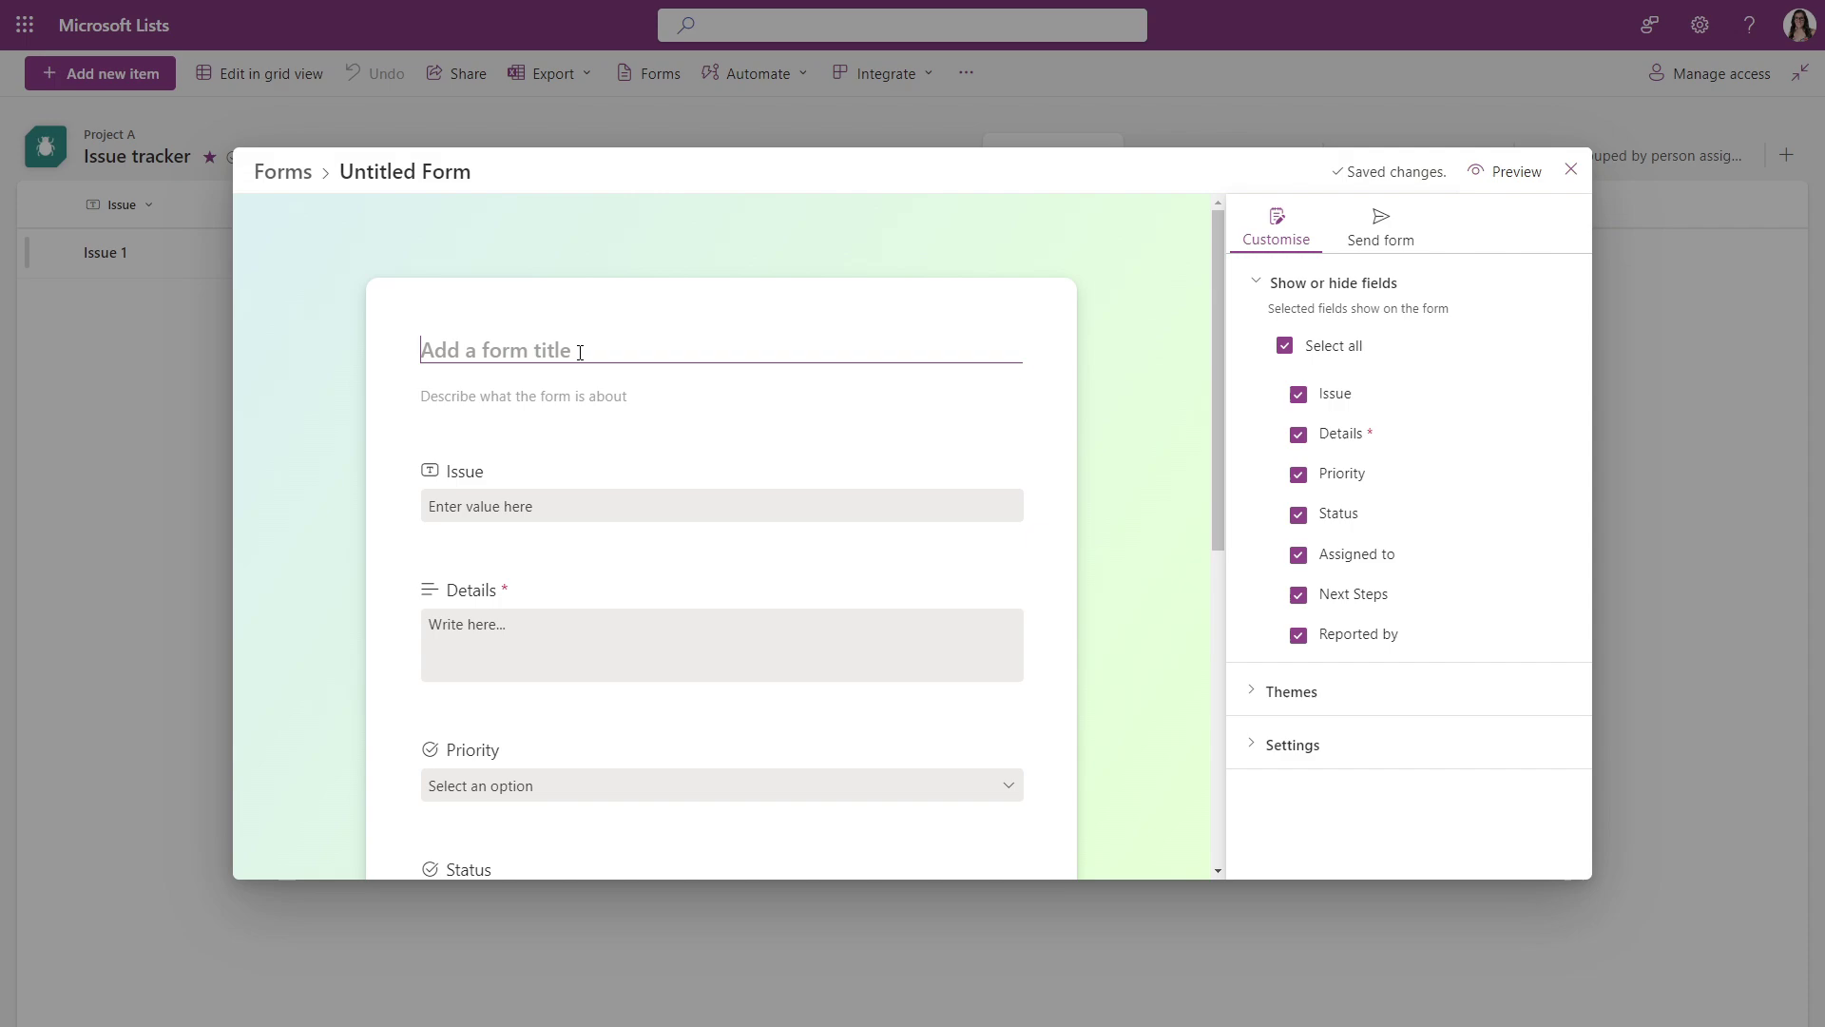
pyautogui.write('Report an Issue')
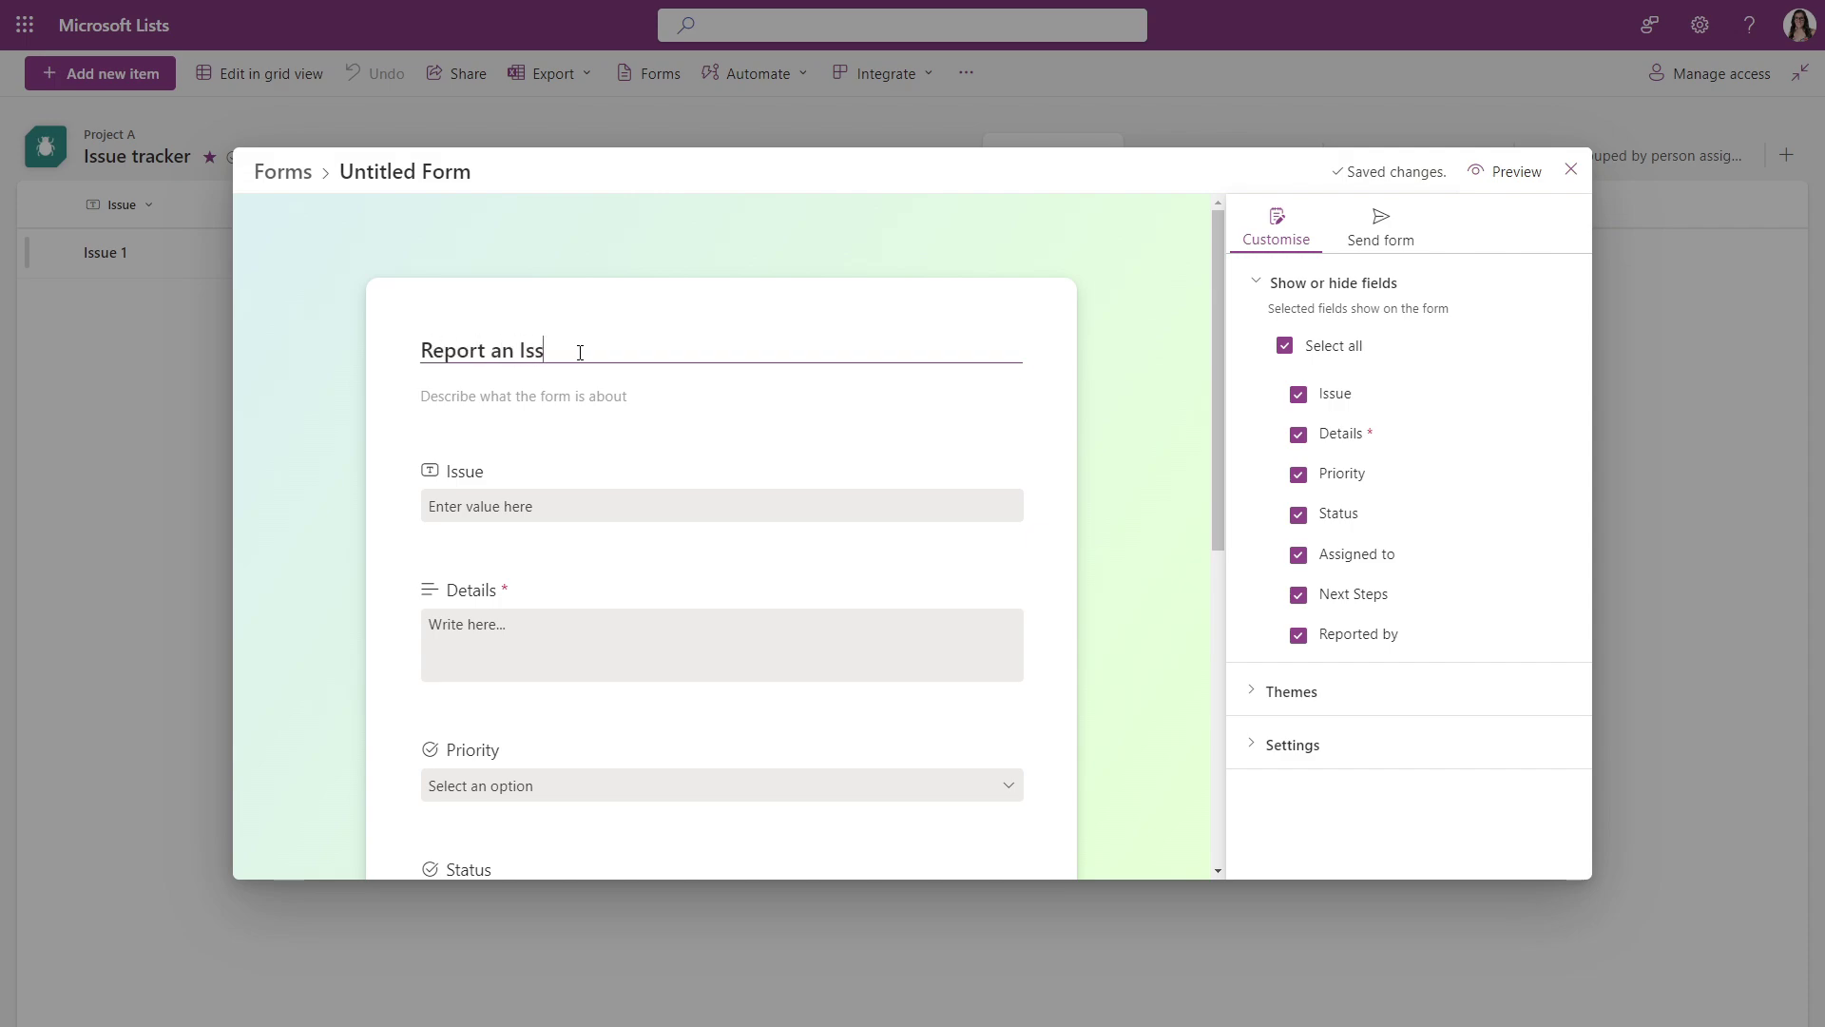
pyautogui.press('Tab')
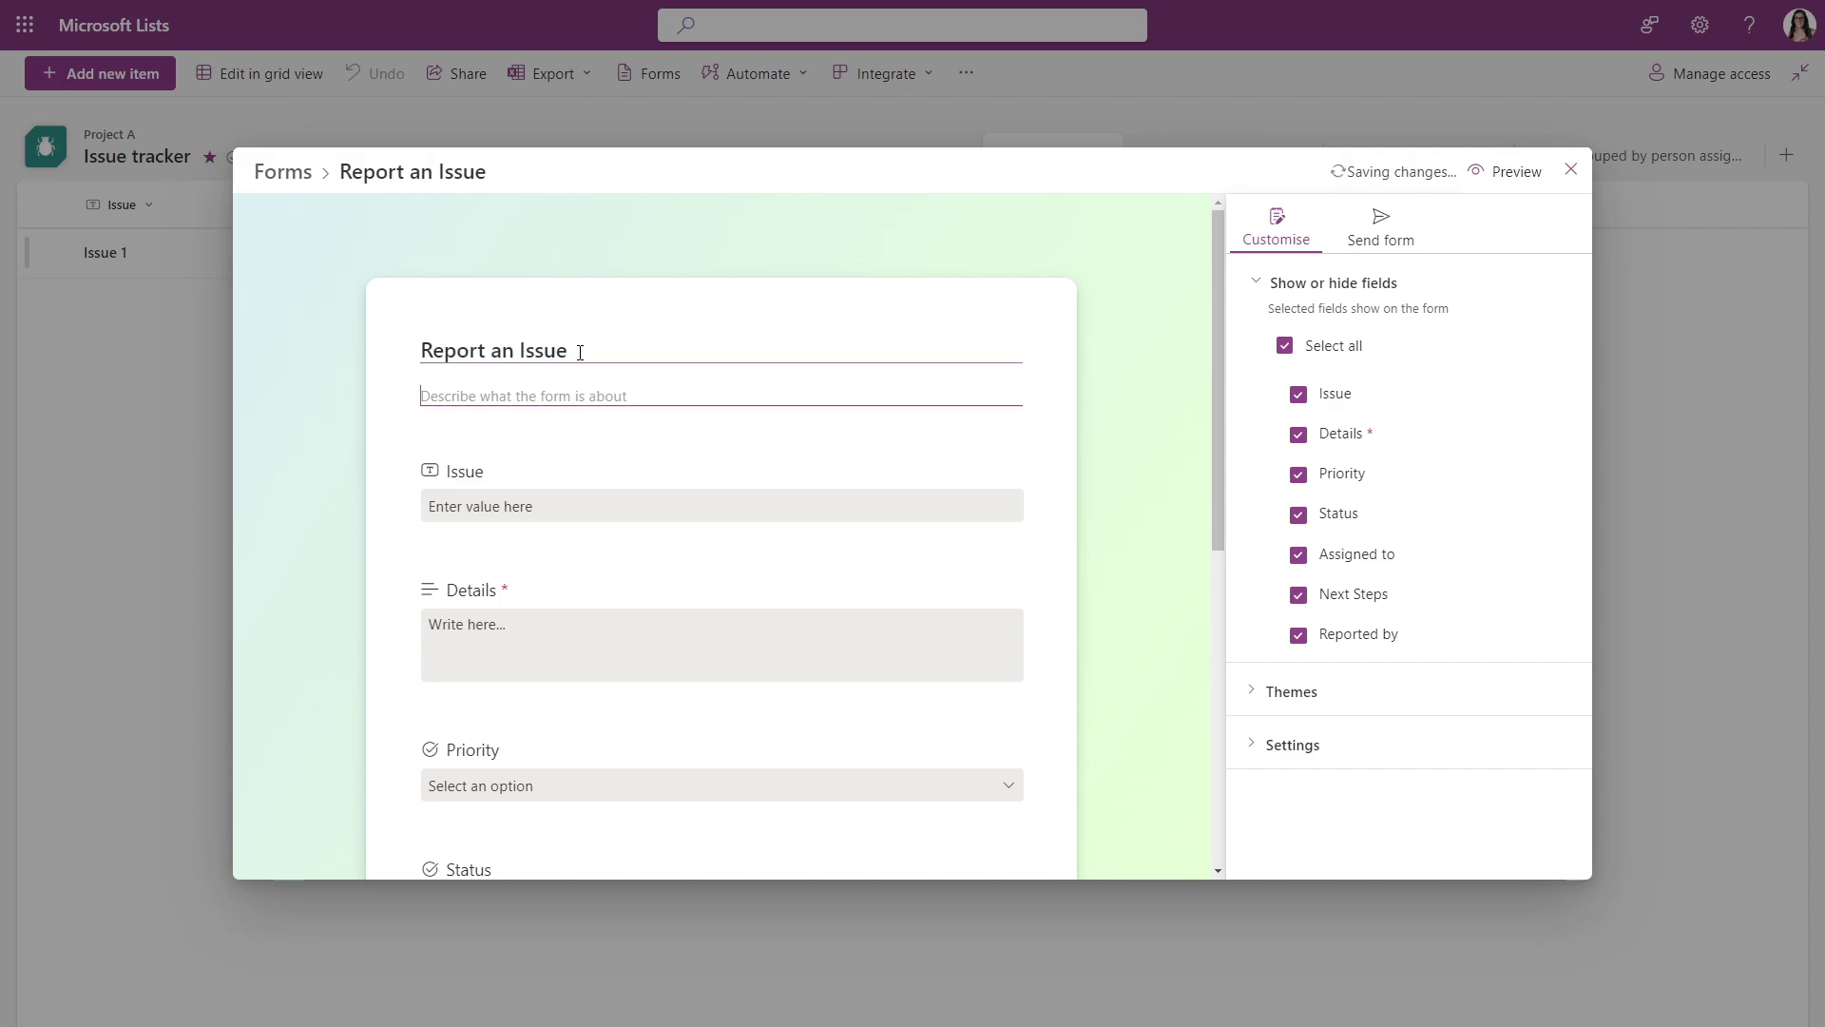
pyautogui.write('Note just a note that these are visible to the audience, so ensure that the title and description are appropriate')
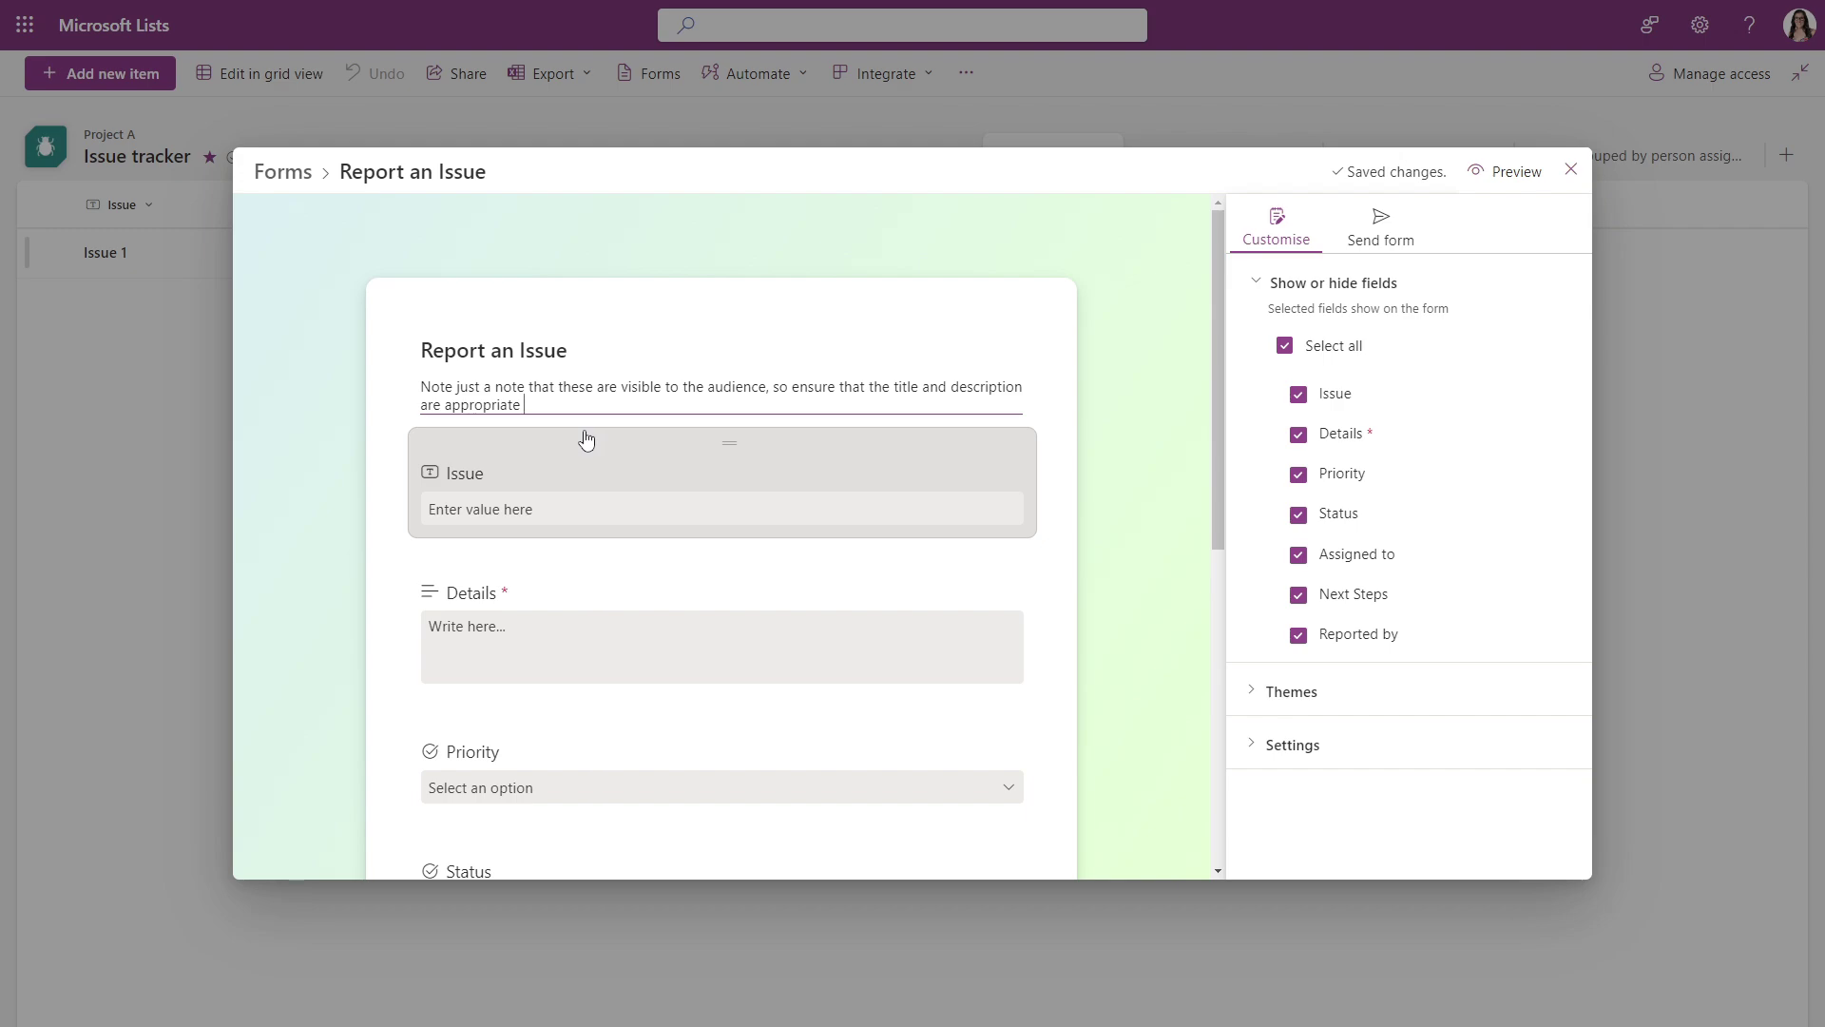
pyautogui.click(1080, 358)
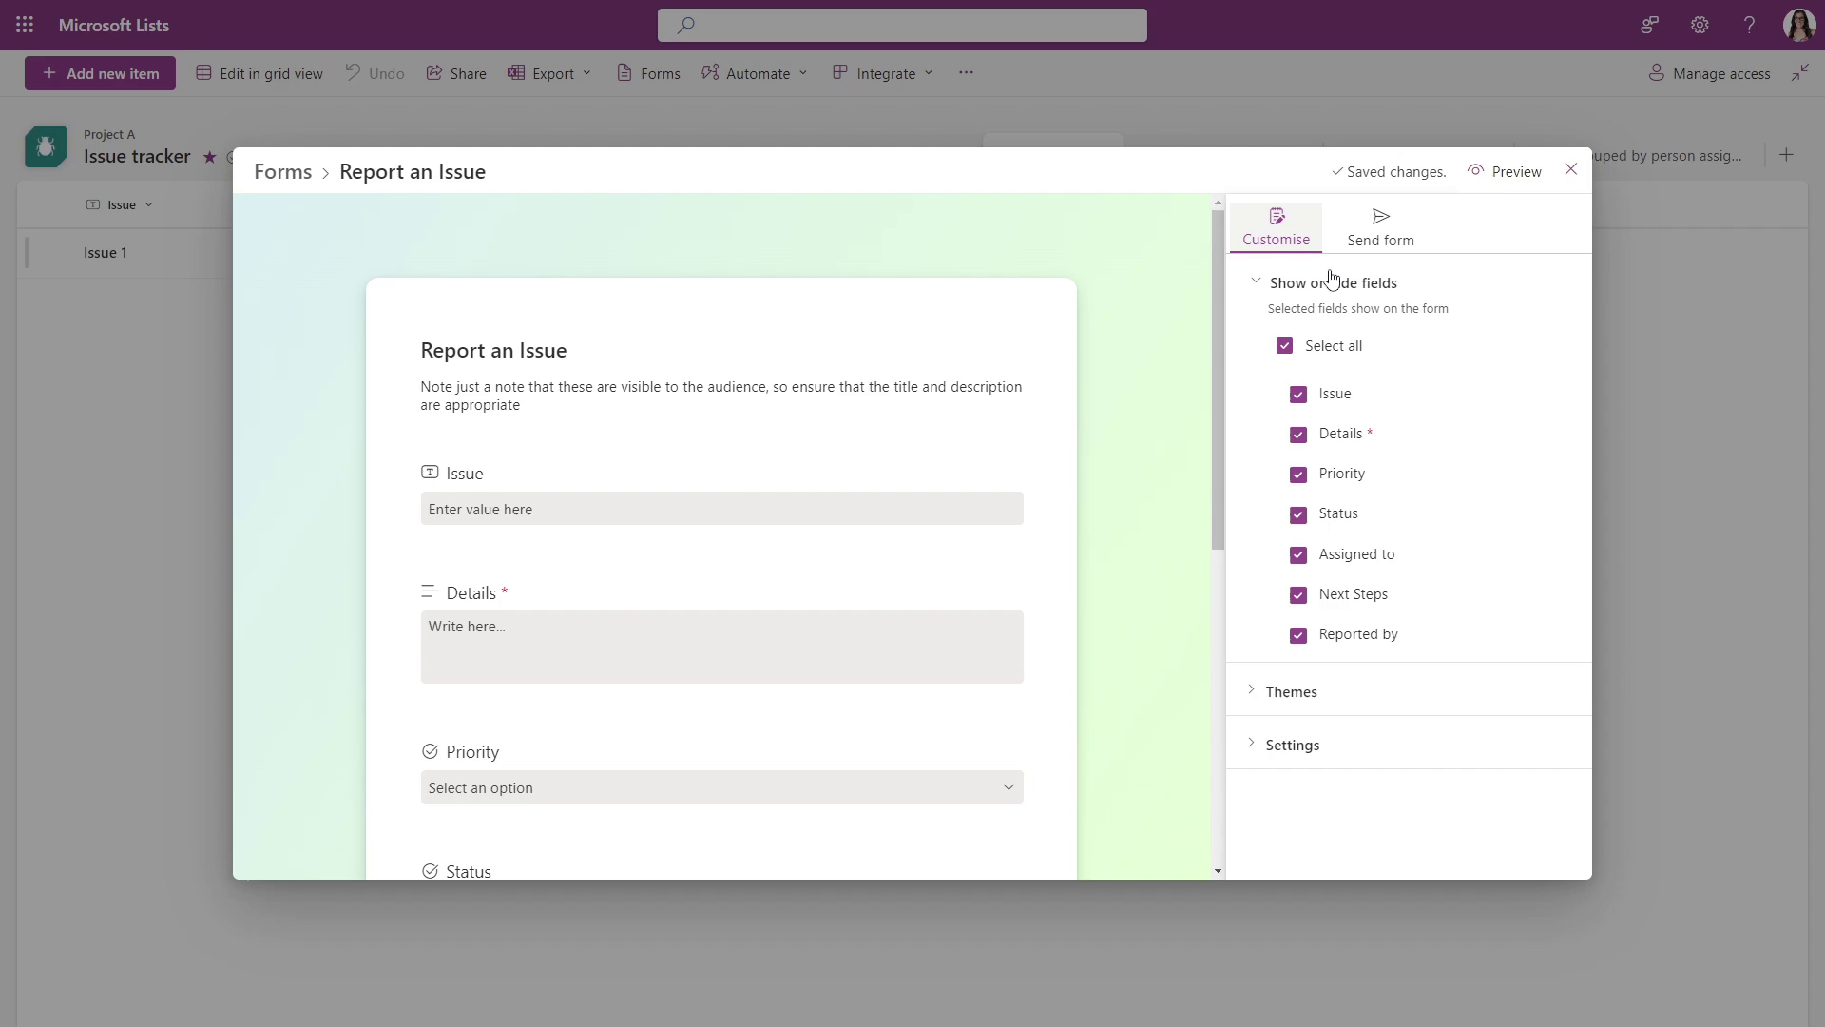
# Step: Hide all fields, then show only Issue, Details, Priority and Reported by
pyautogui.click(1311, 369)
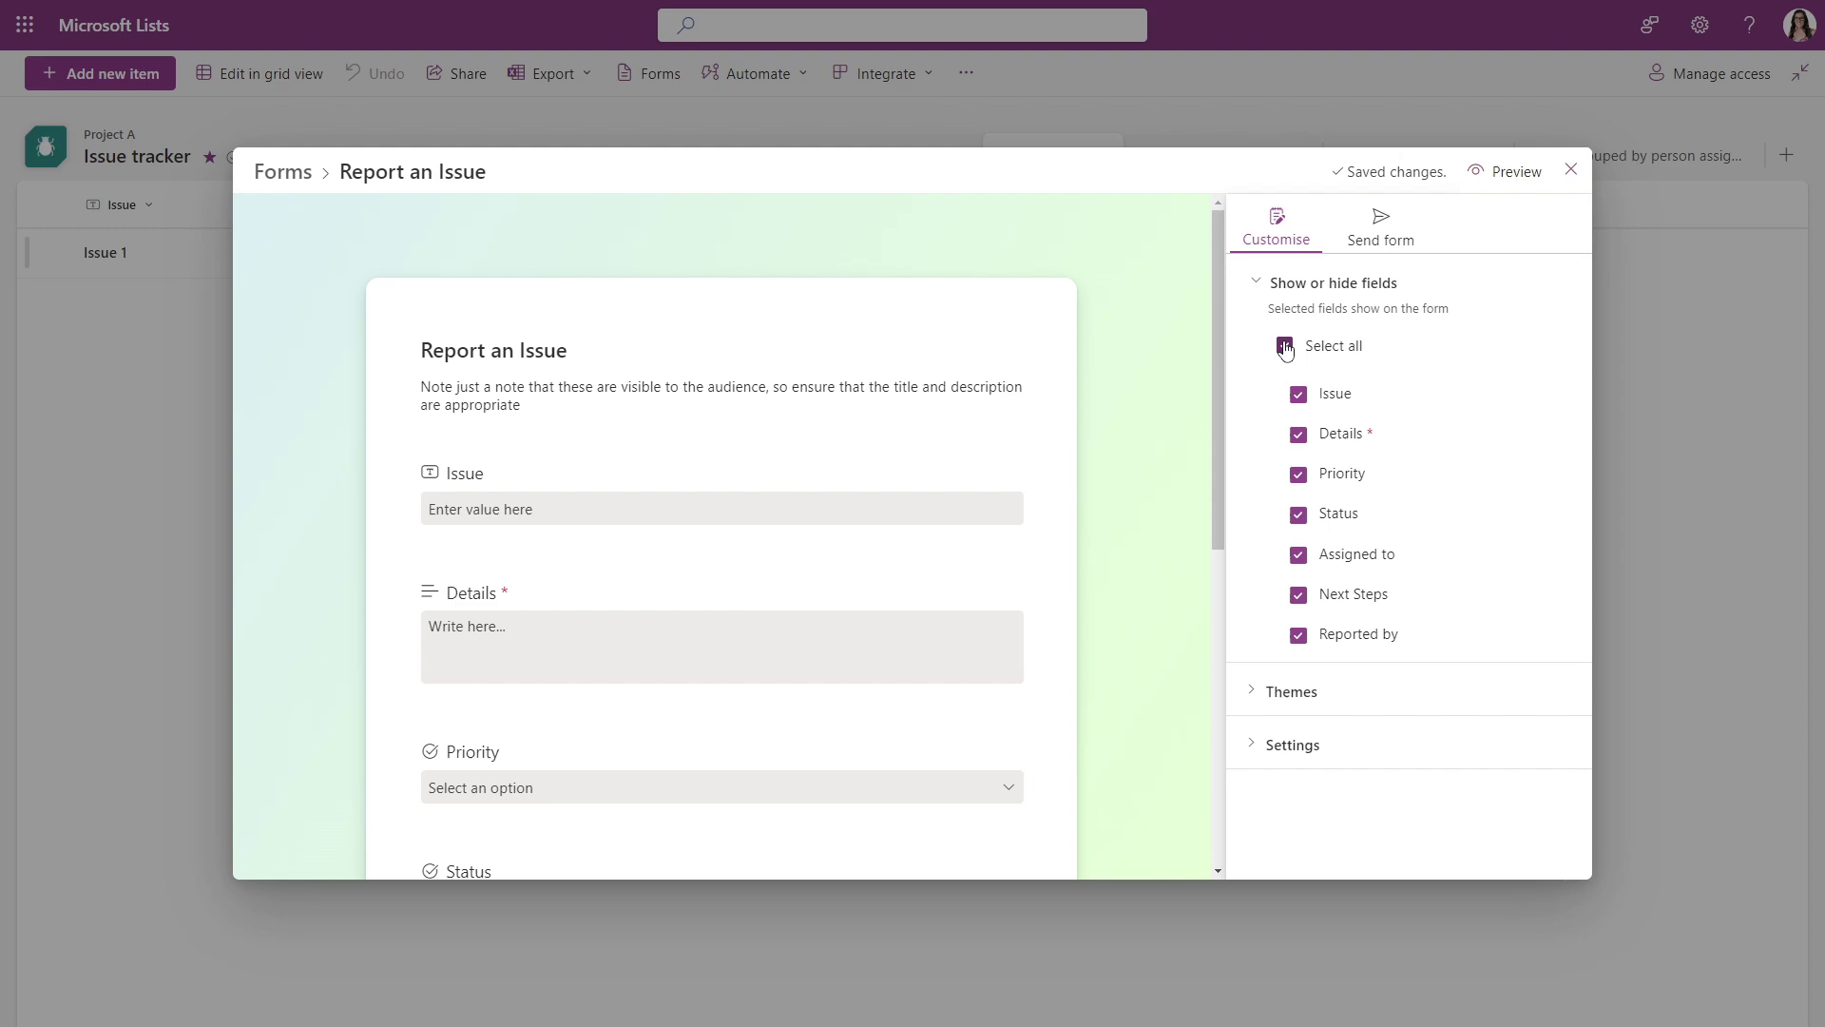
pyautogui.click(1285, 348)
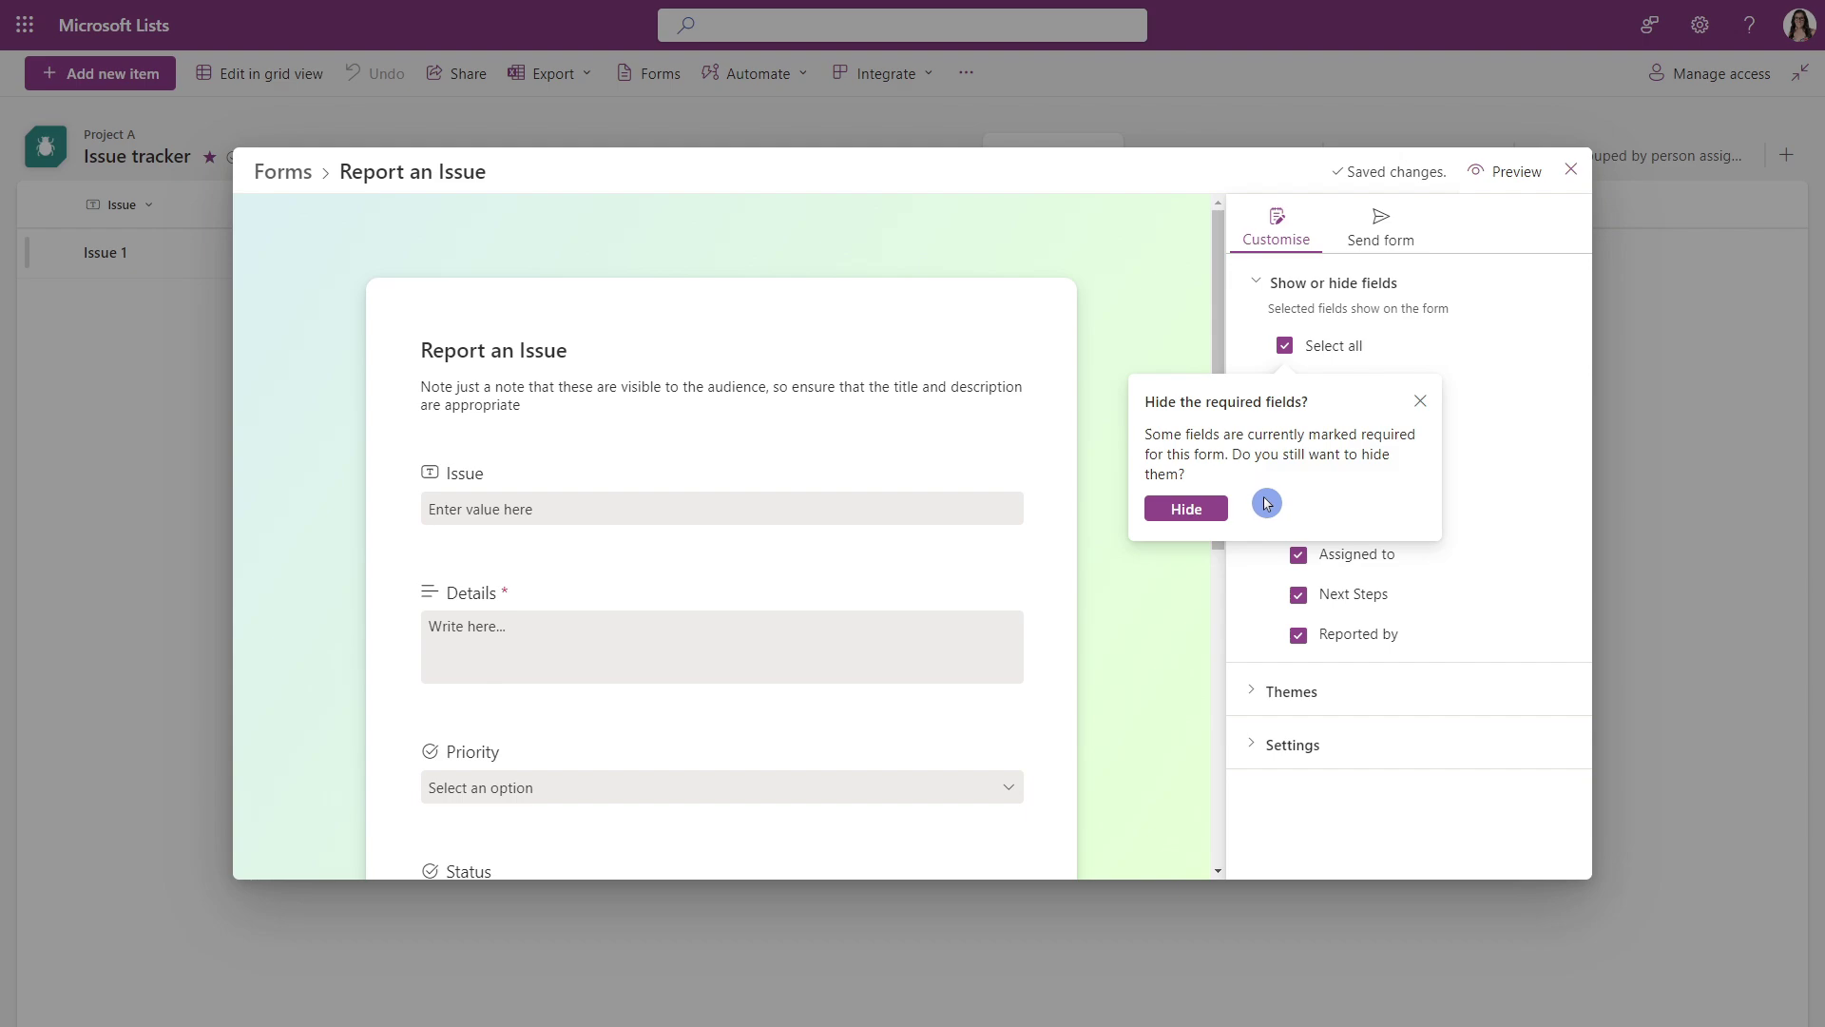
pyautogui.click(1186, 510)
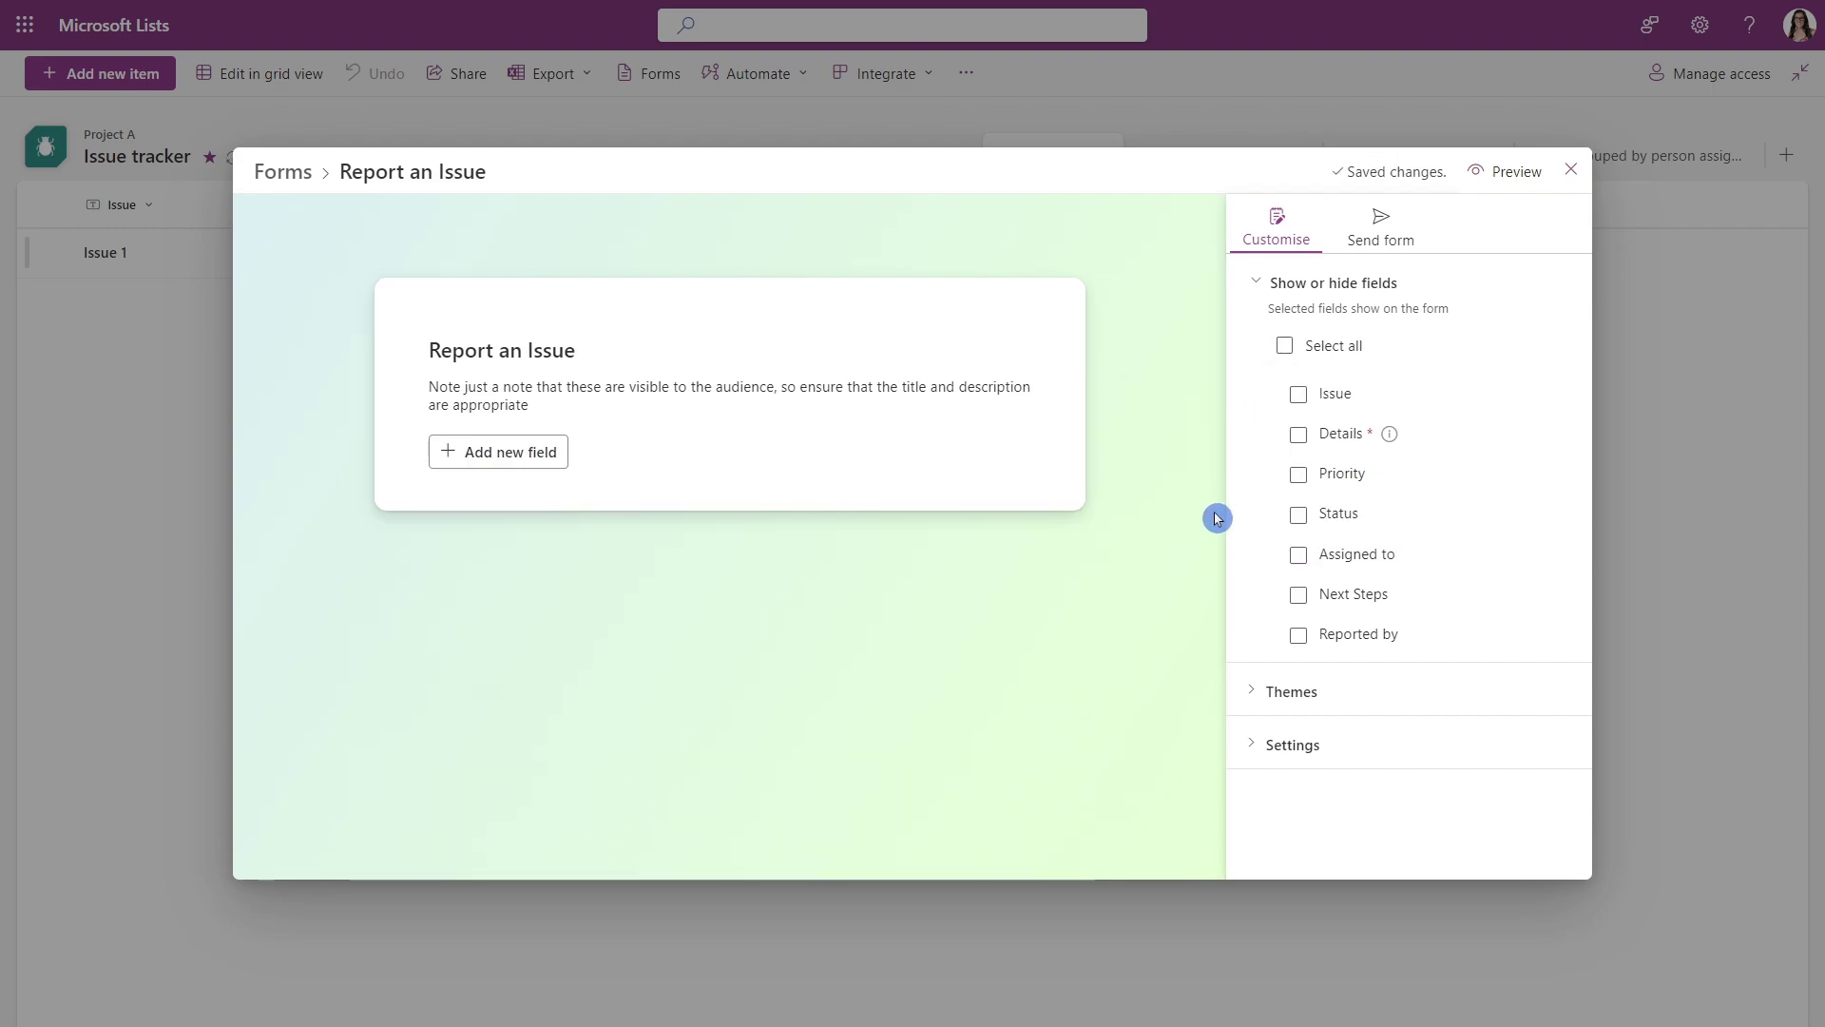
pyautogui.click(1298, 395)
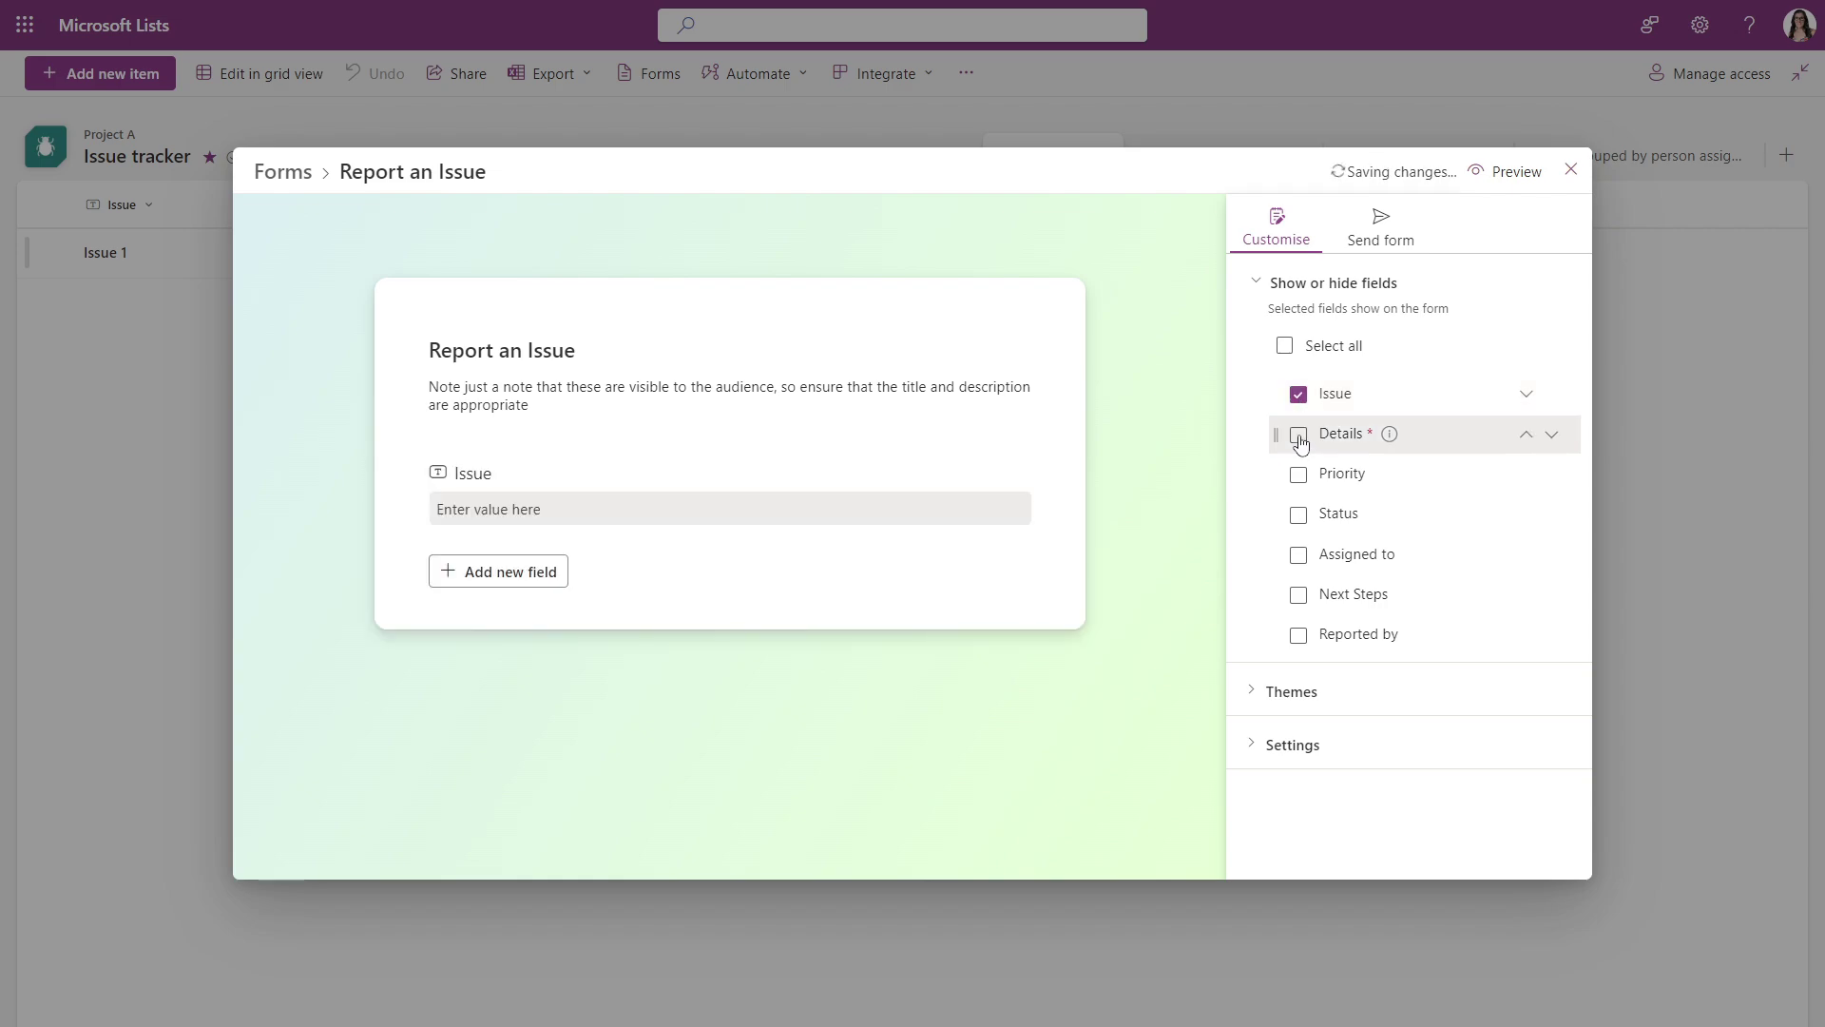
pyautogui.click(1298, 434)
pyautogui.click(1298, 474)
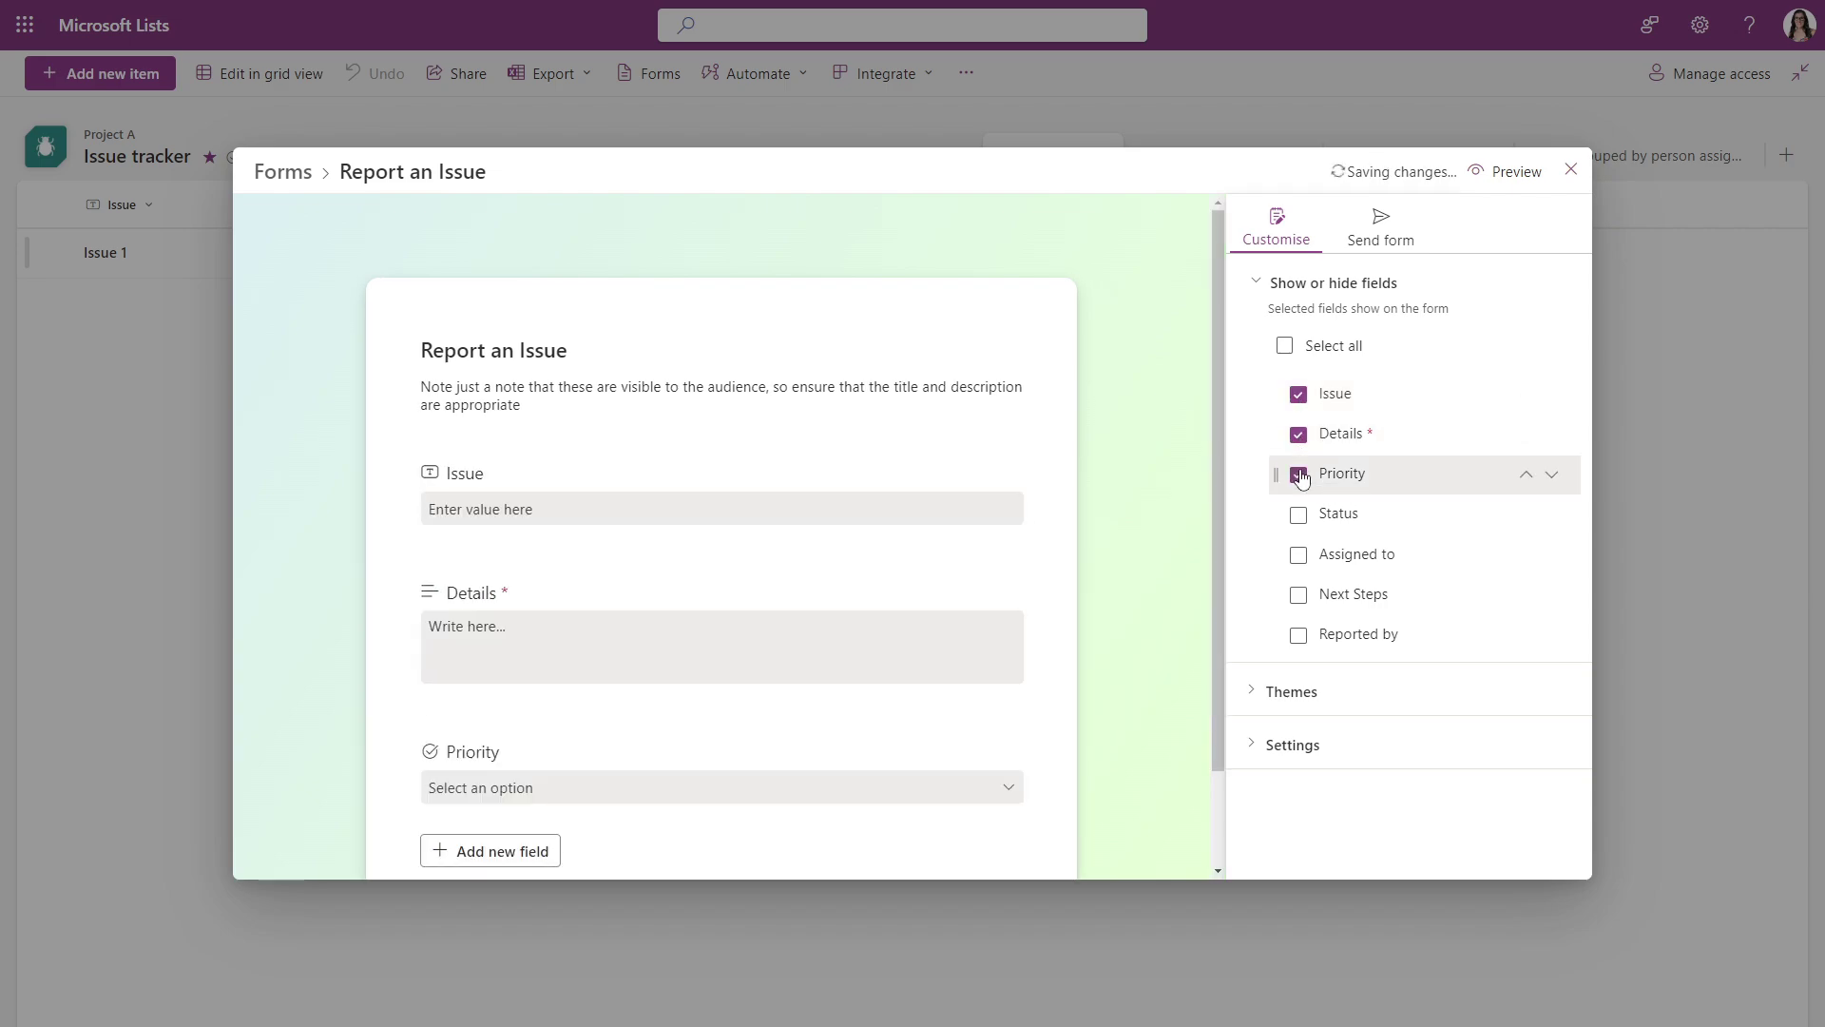
pyautogui.click(1298, 635)
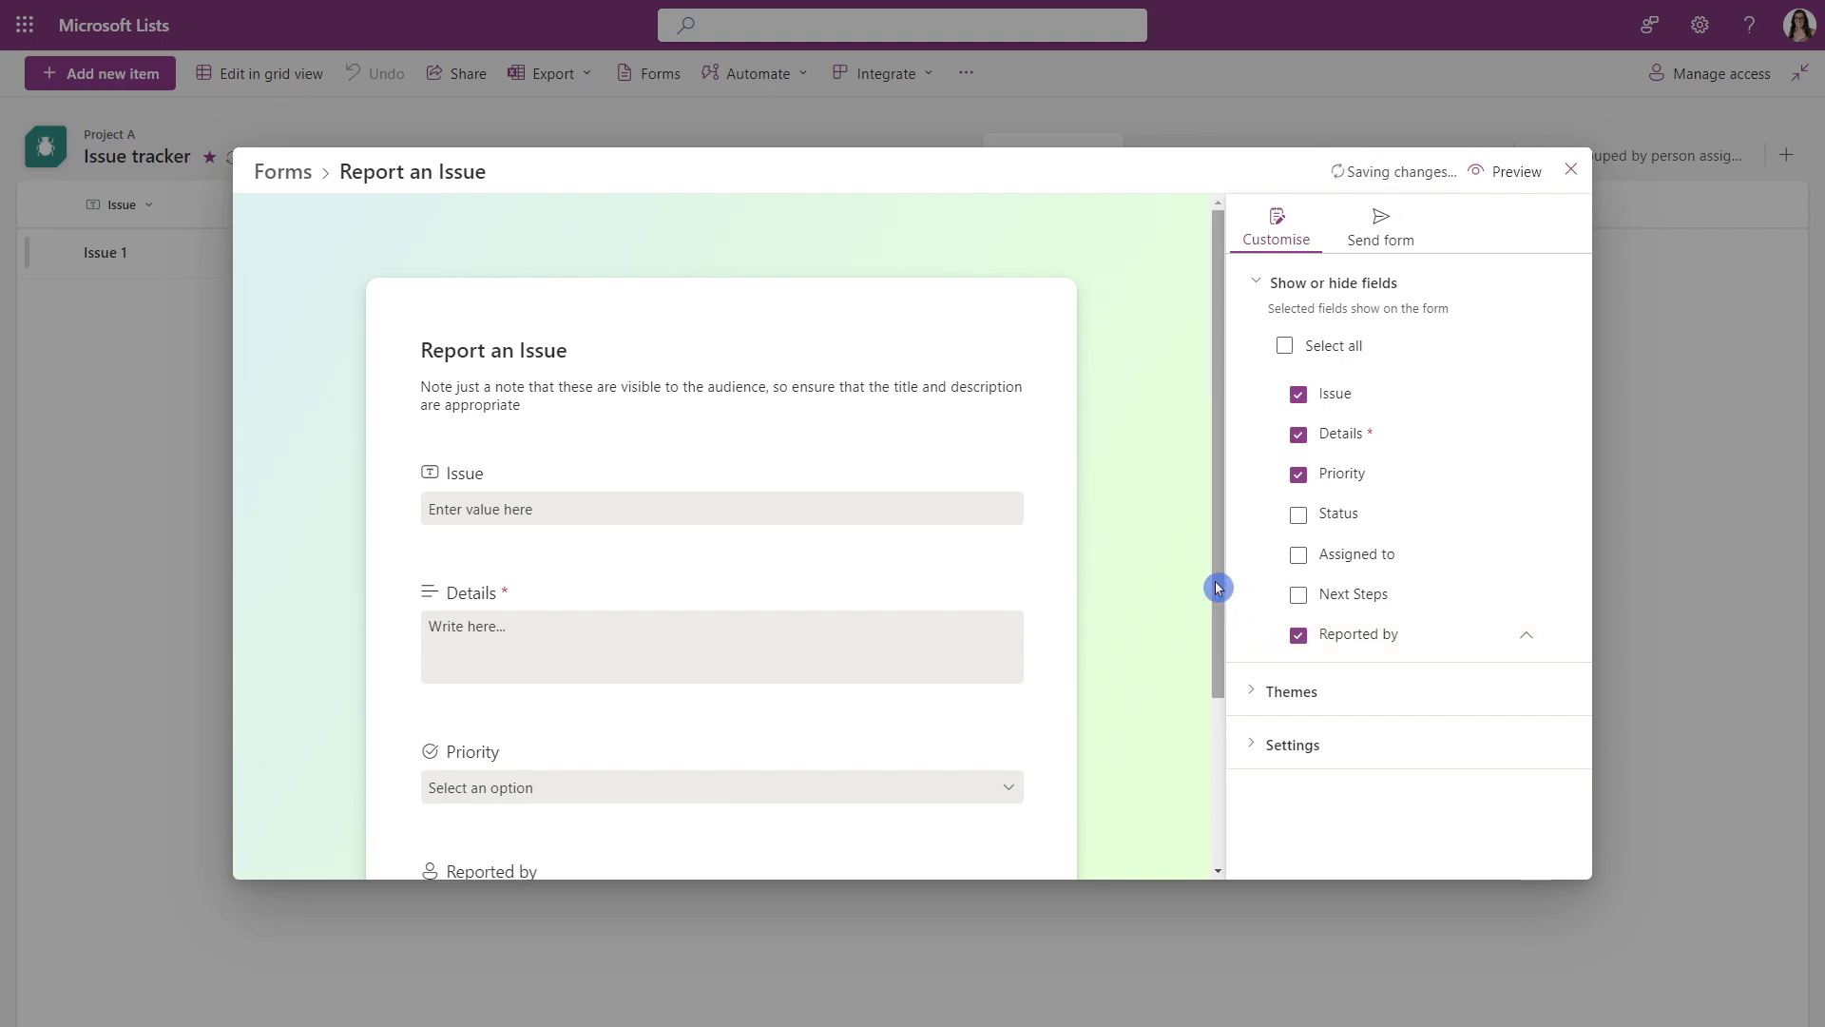
pyautogui.moveTo(1214, 579); pyautogui.dragTo(1217, 654)
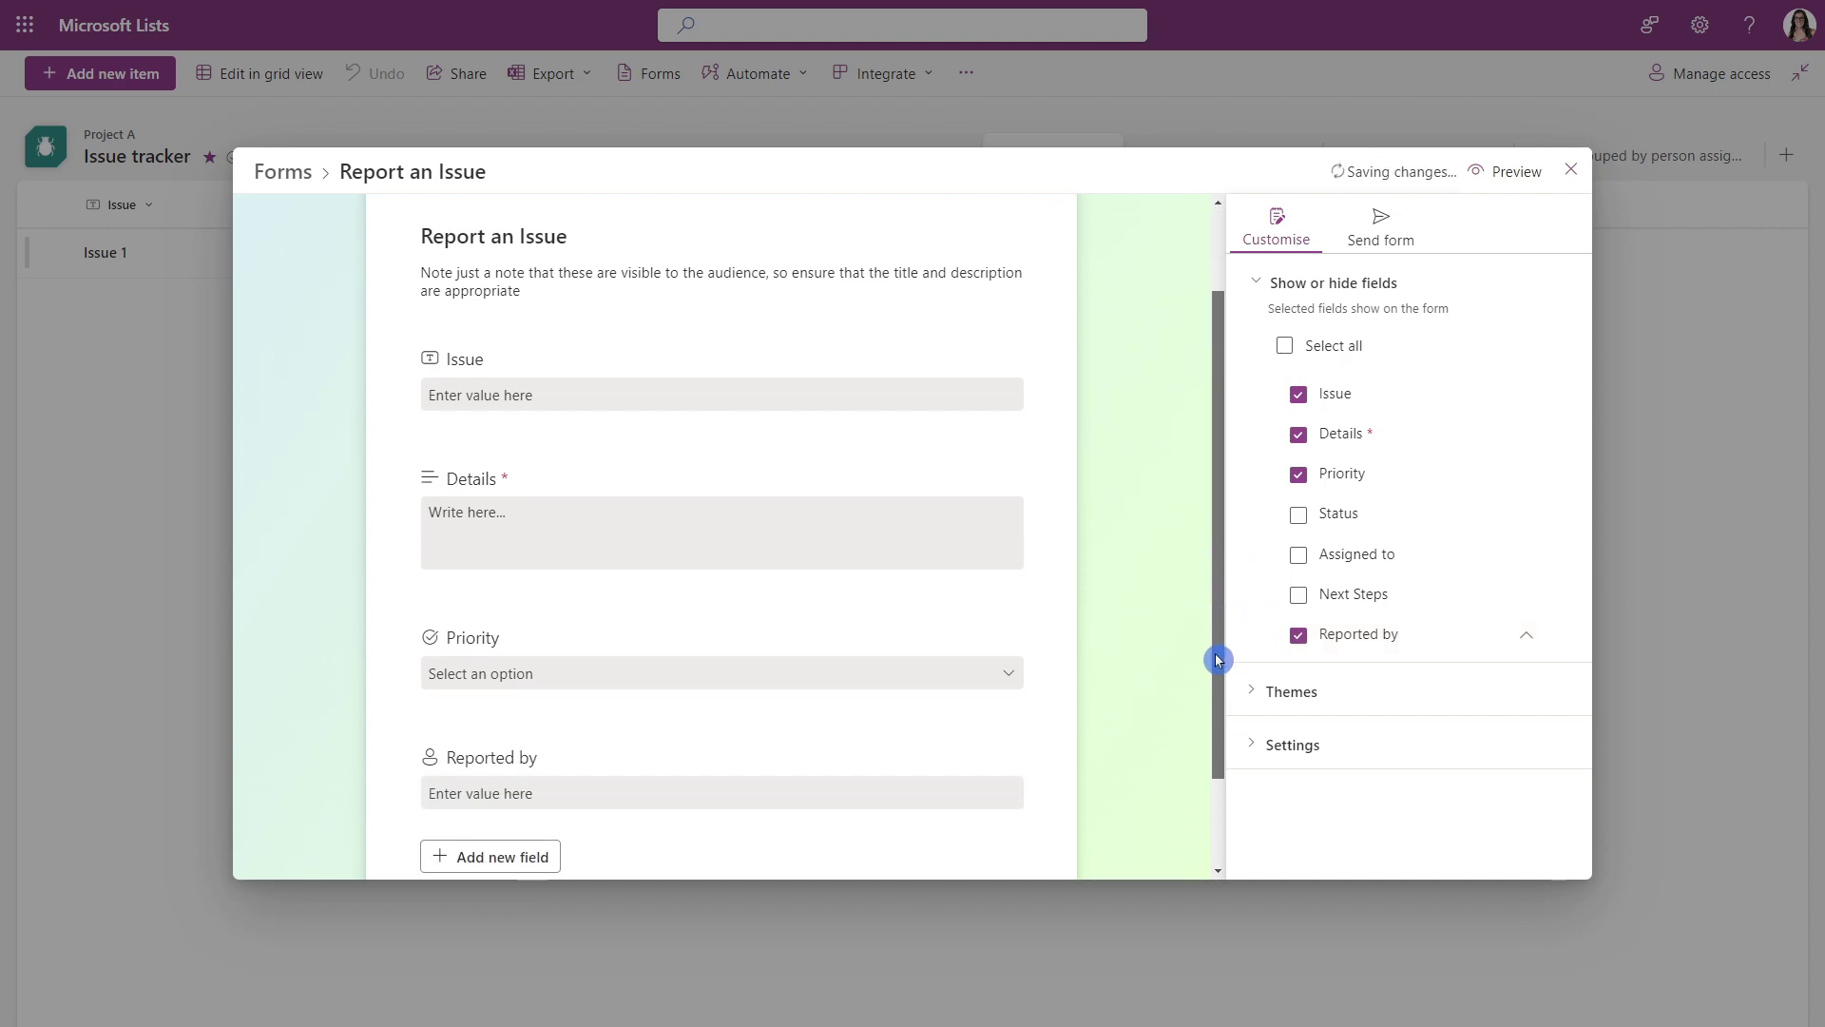
# Step: Rename Details to 'Issue Details' and add guidance asking what happened, why, and resolution steps
pyautogui.click(693, 491)
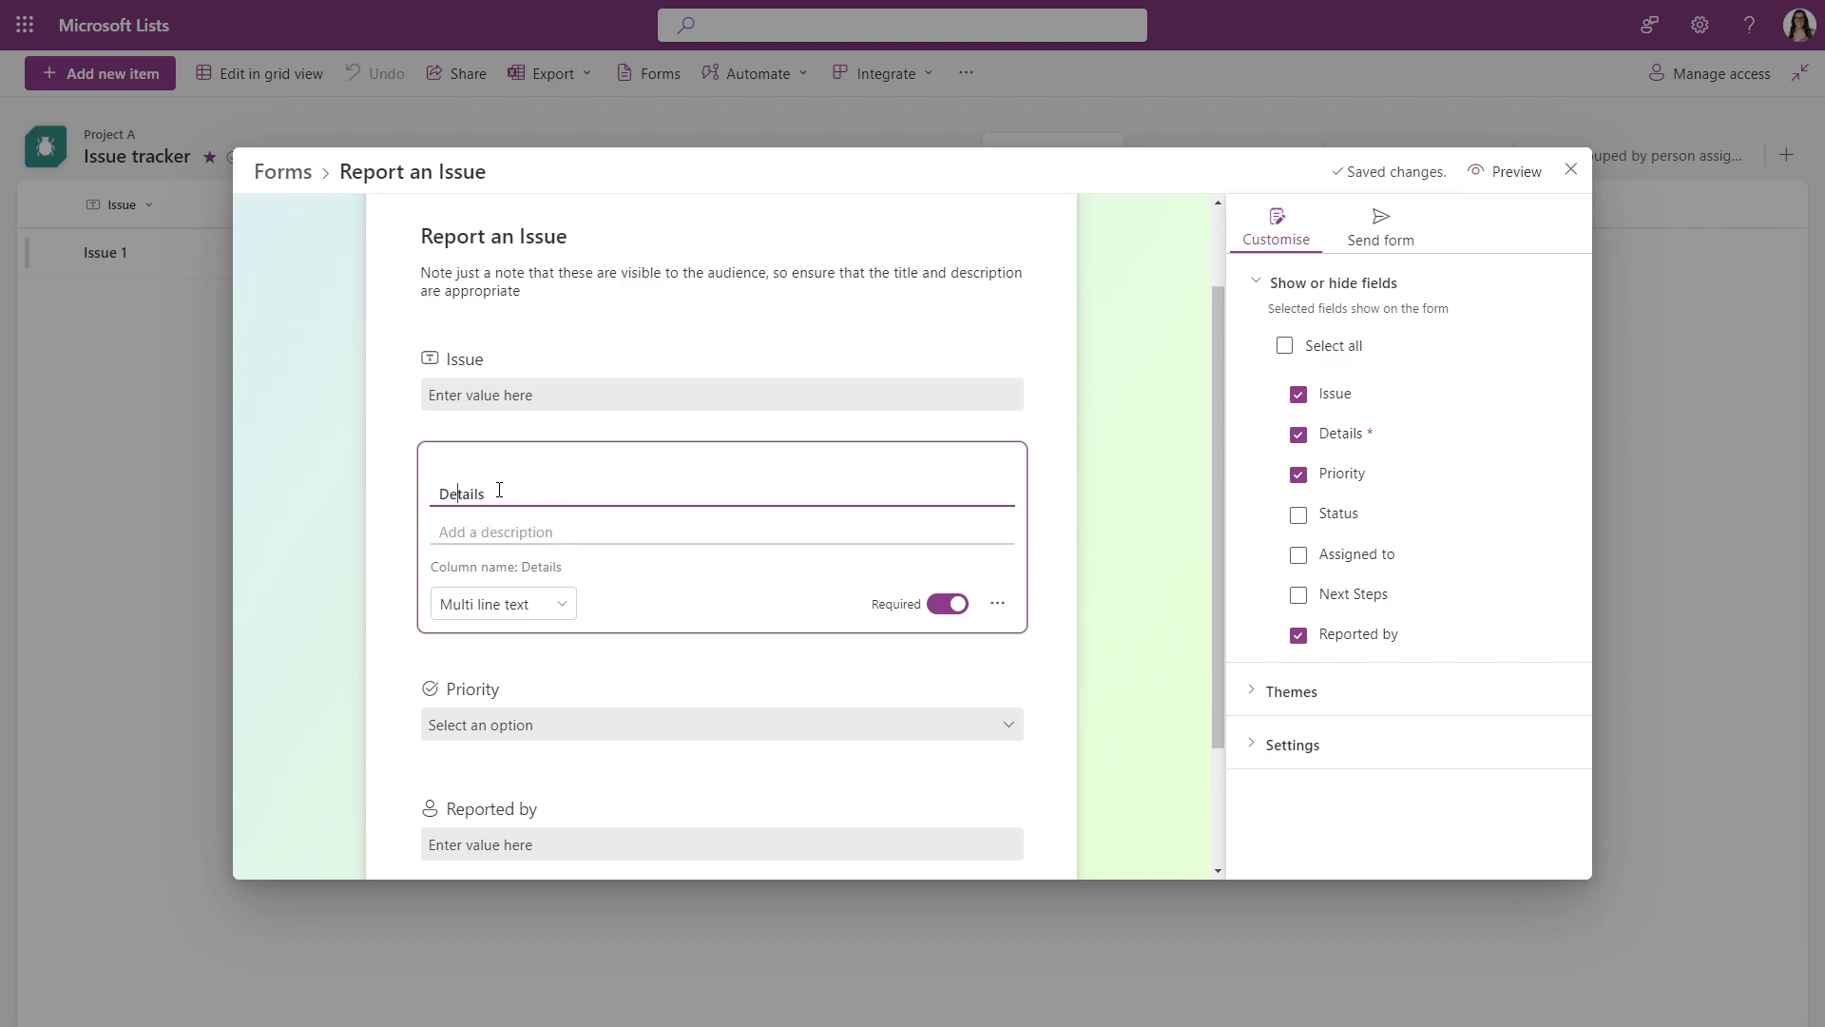
pyautogui.write('Issue')
pyautogui.press('Tab')
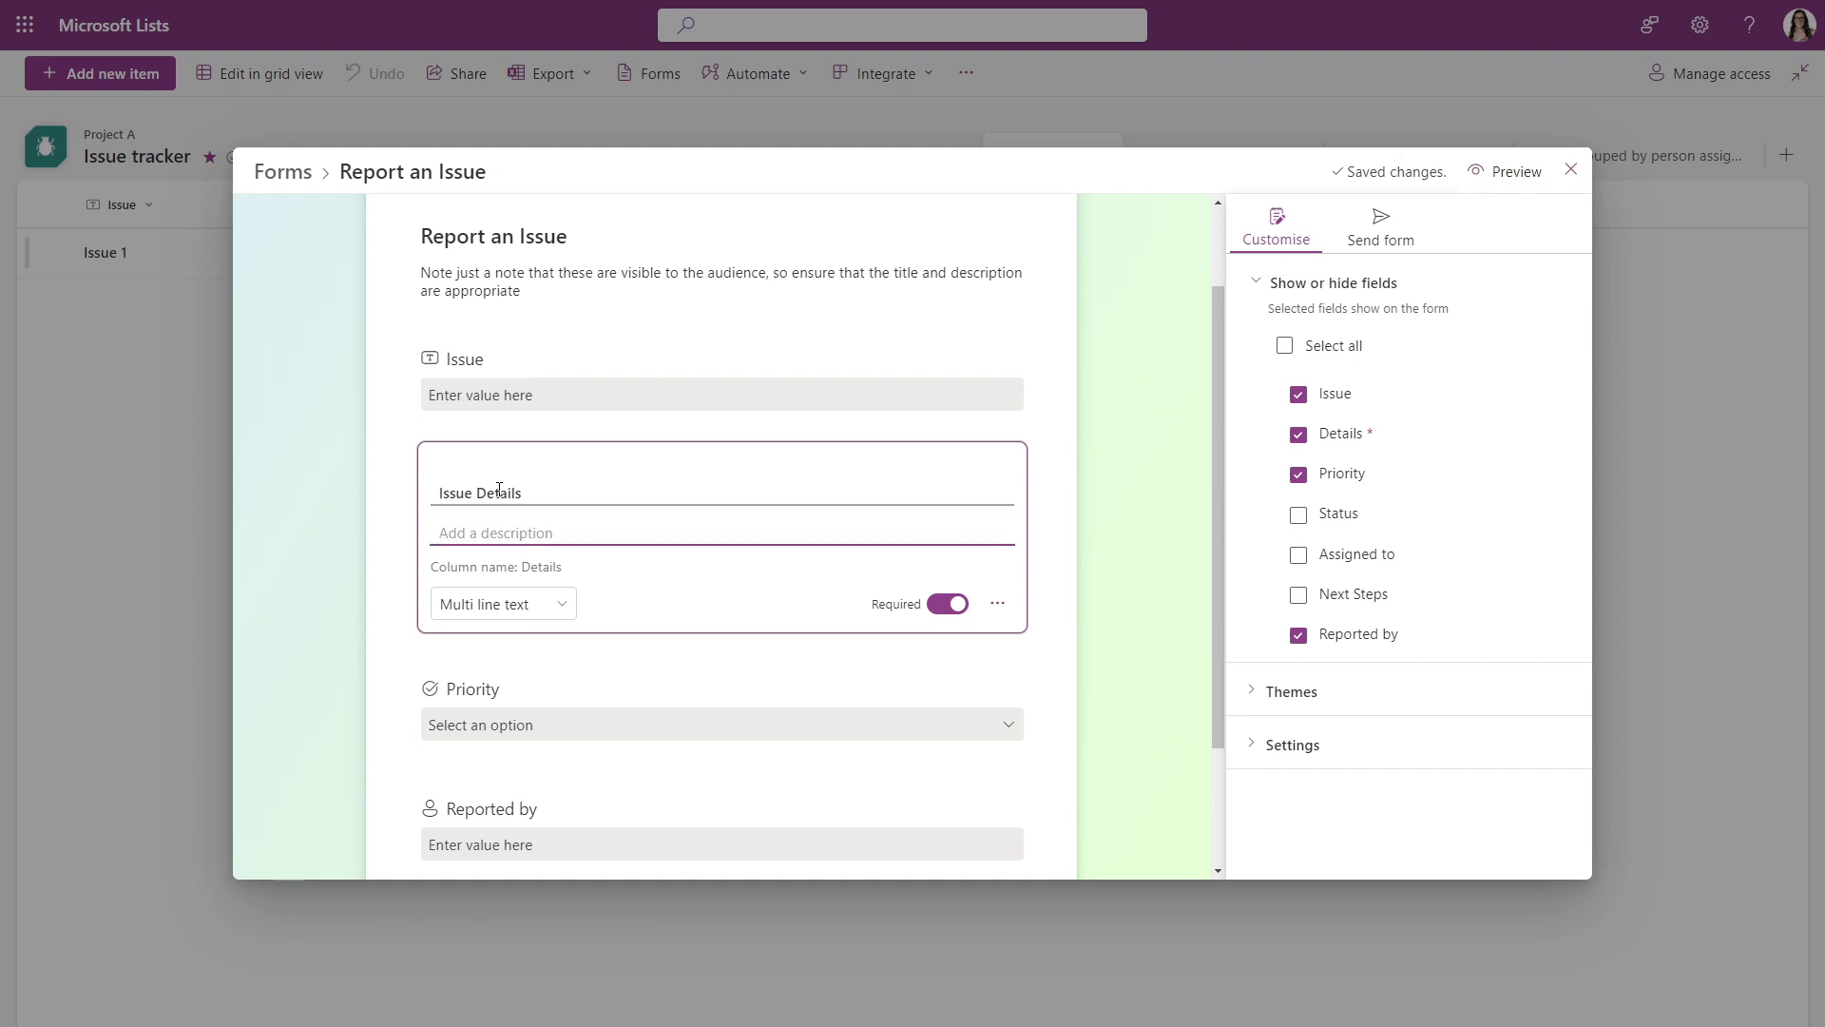
pyautogui.hotkey('ctrl', 'v')
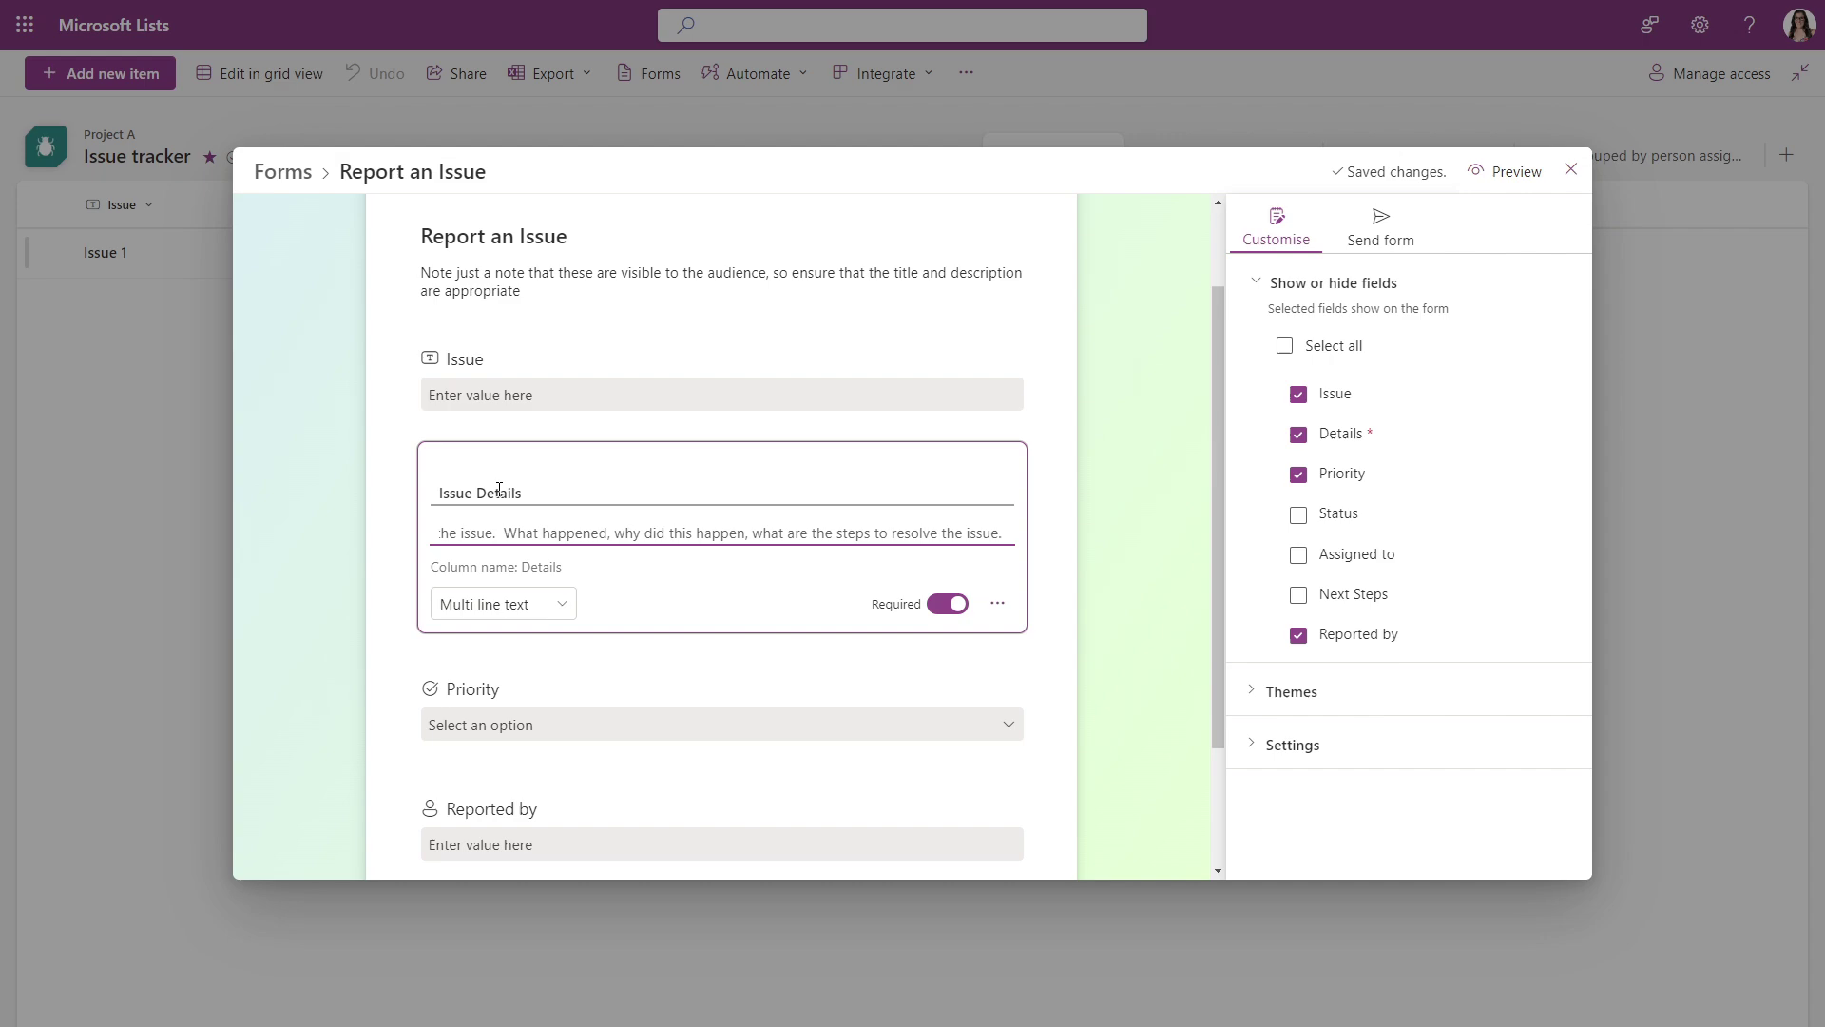
pyautogui.click(1116, 515)
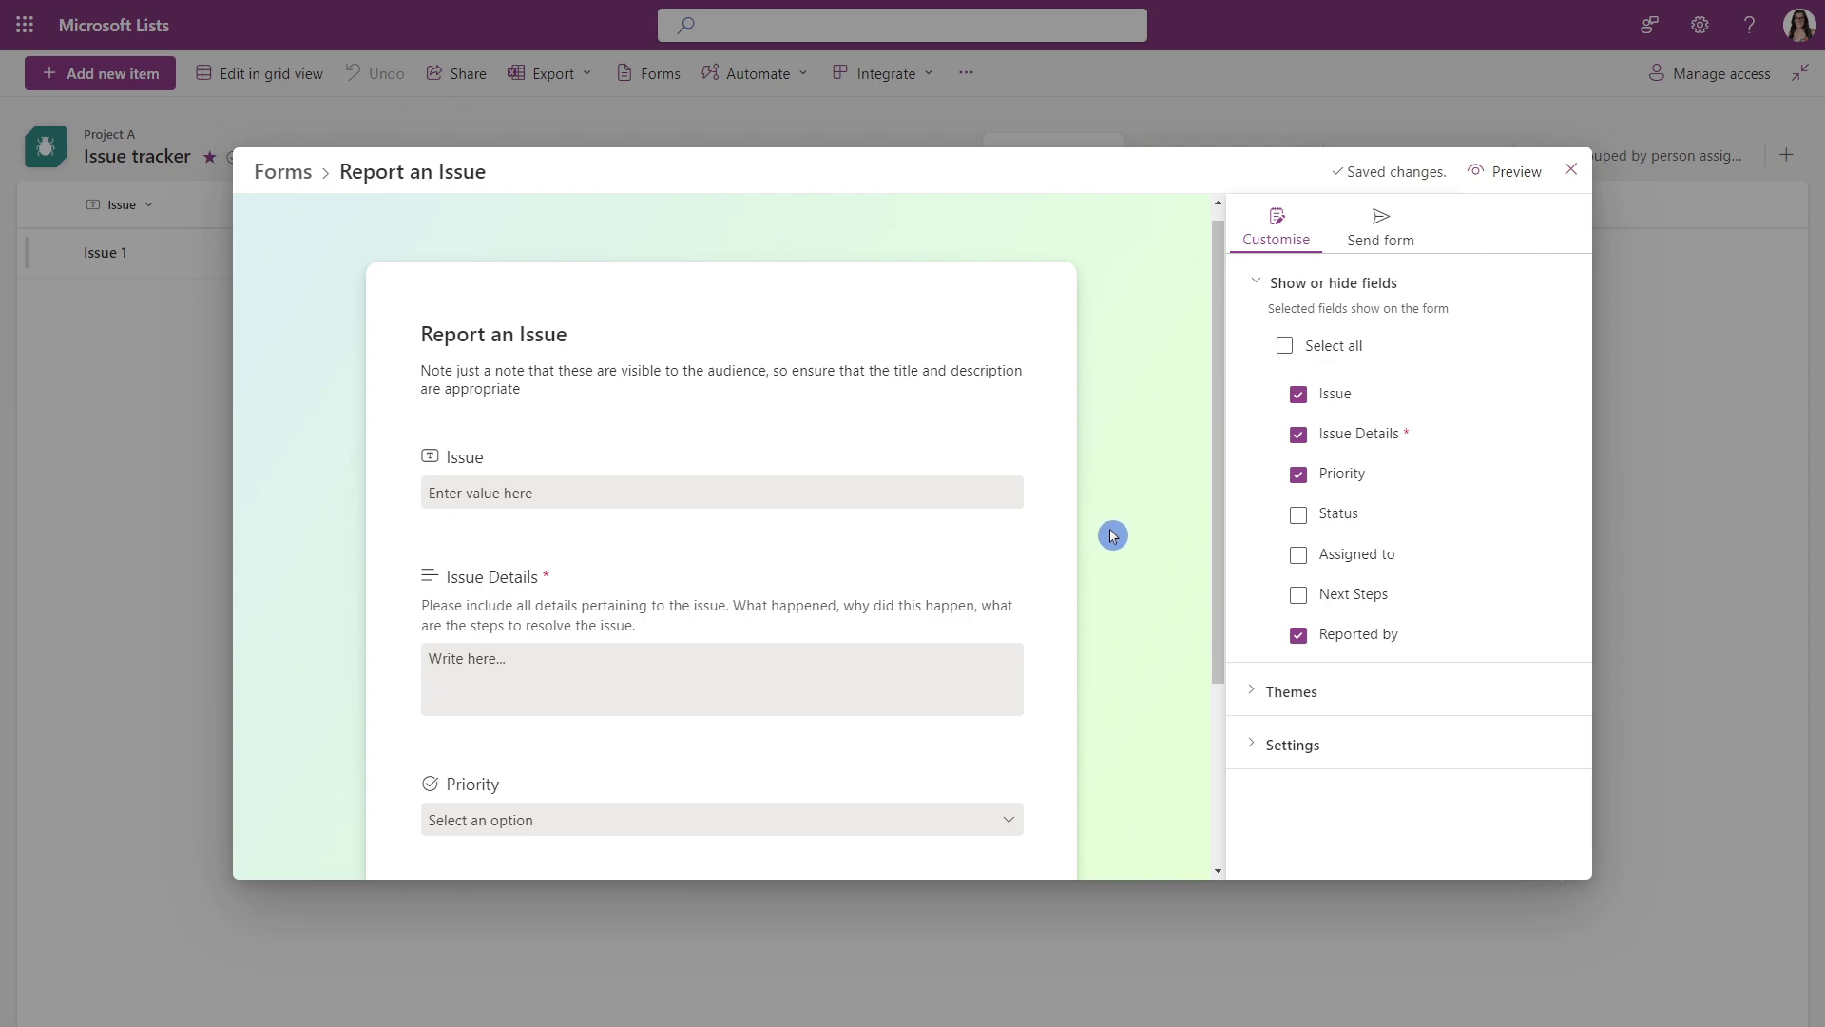
# Step: Scroll to the bottom of the form to reach Add new field
pyautogui.scroll(-1, 1138, 551)
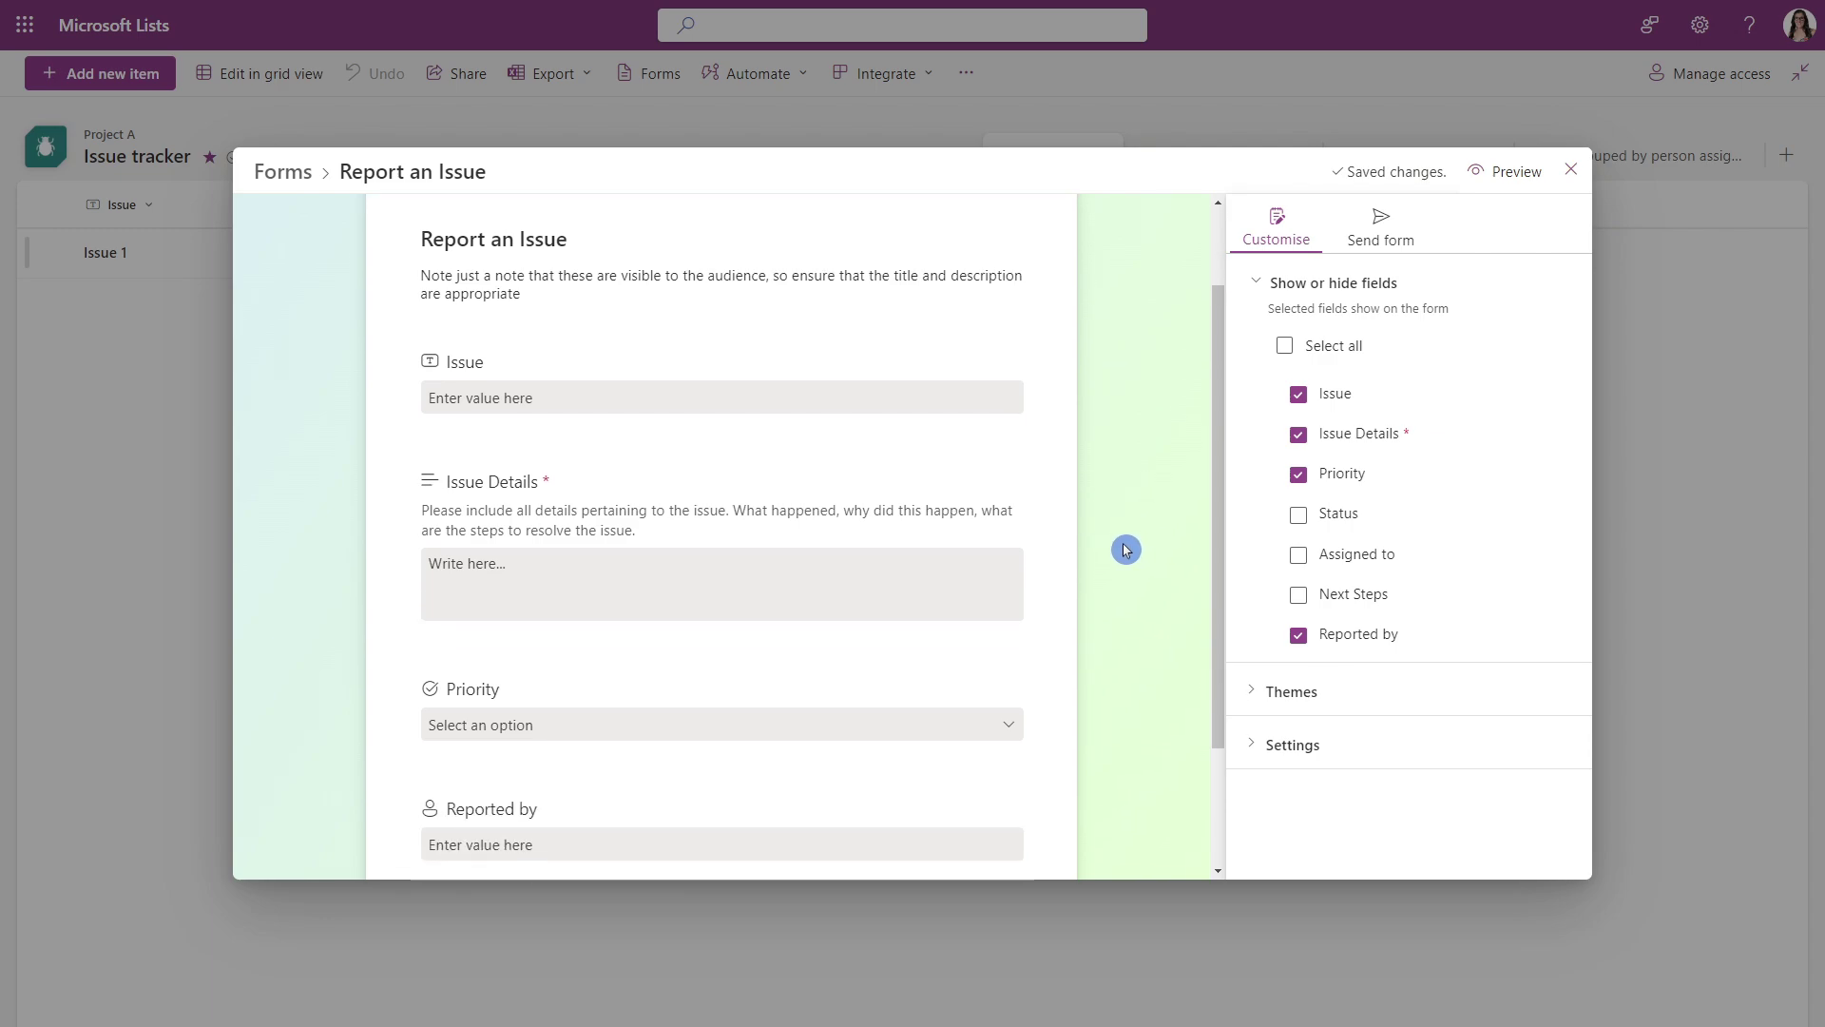
pyautogui.scroll(-2, 1127, 550)
pyautogui.scroll(-1, 1123, 551)
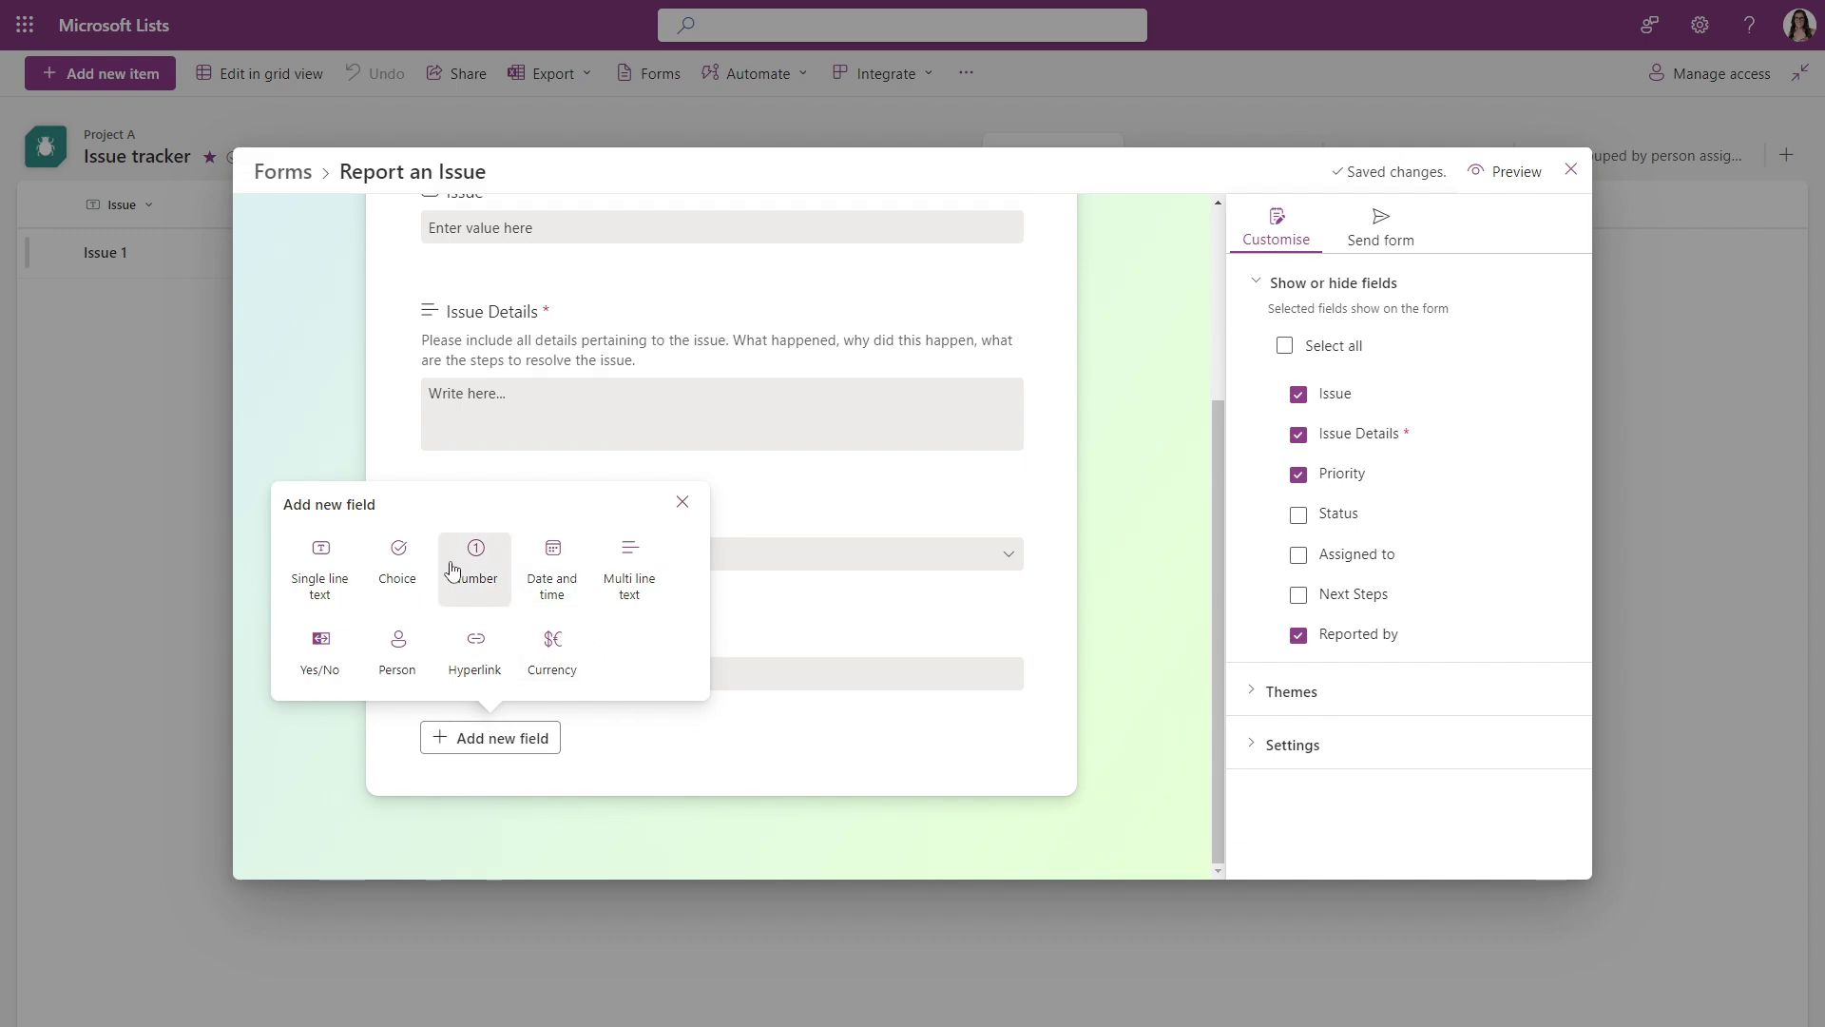
# Step: Add a Choice field named 'Location' described as 'Location of the issue'
pyautogui.click(418, 573)
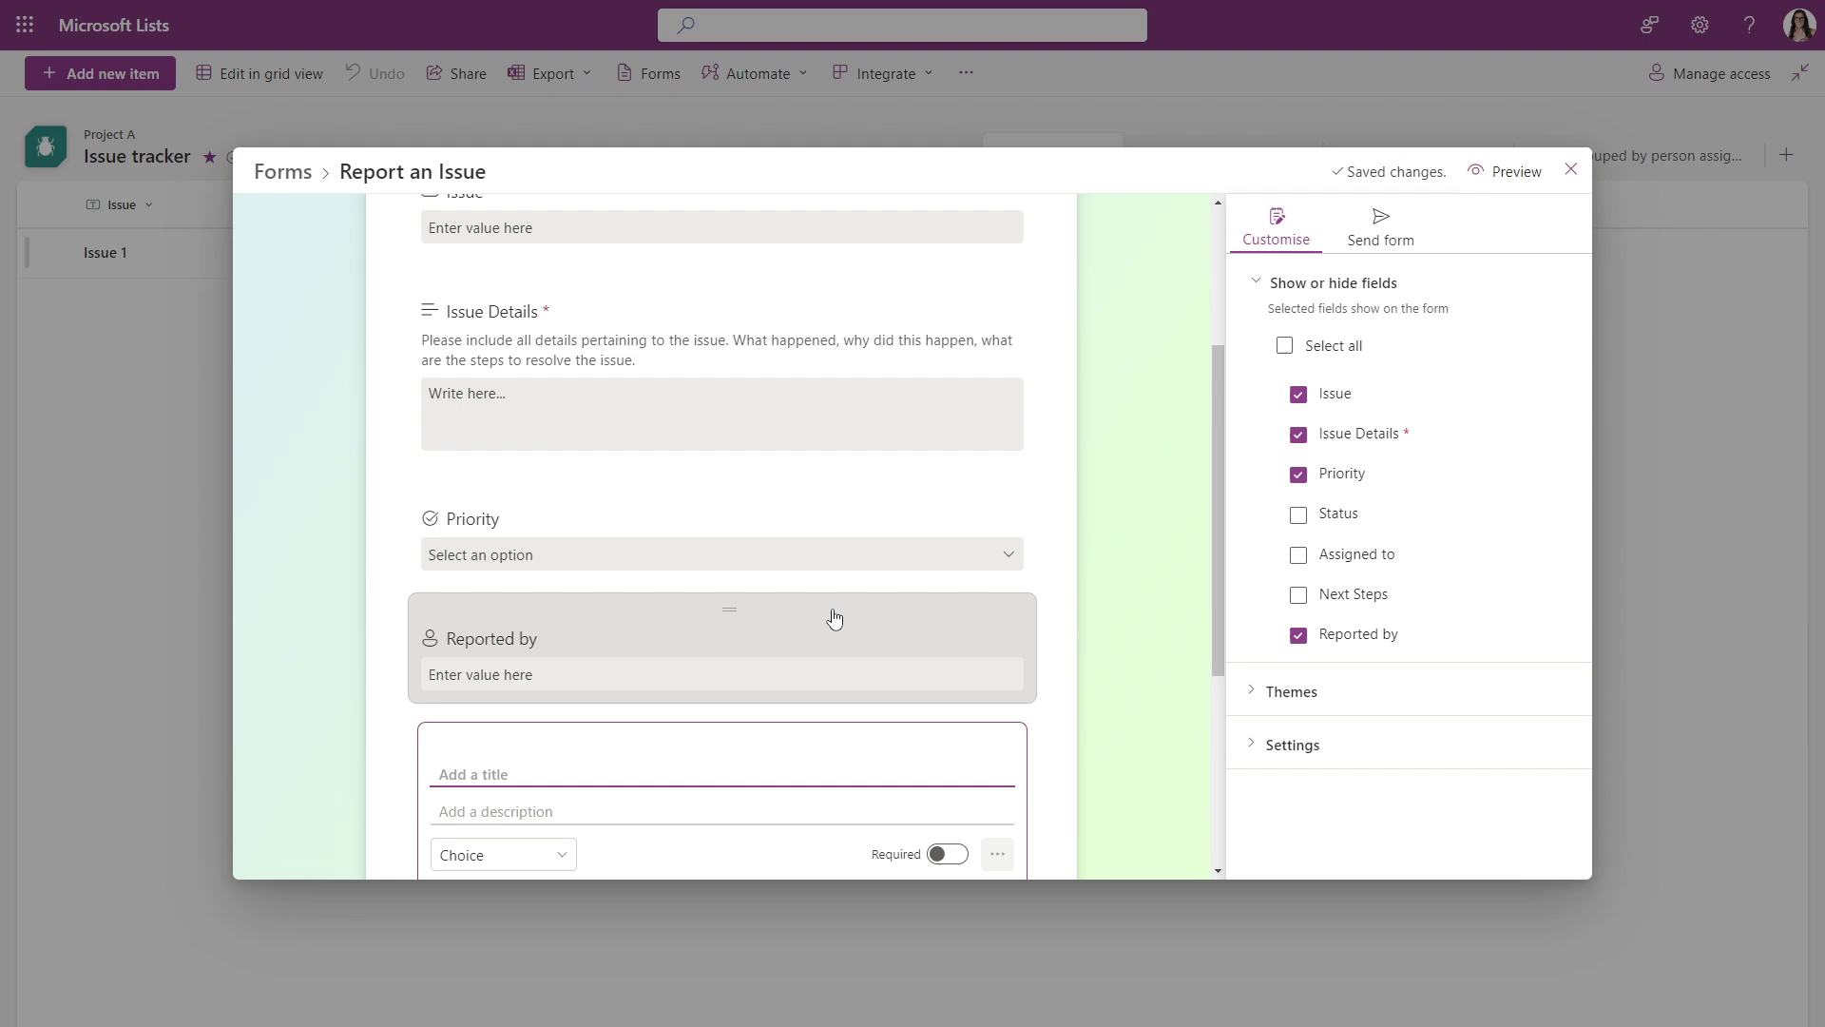
pyautogui.write('Location')
pyautogui.click(547, 502)
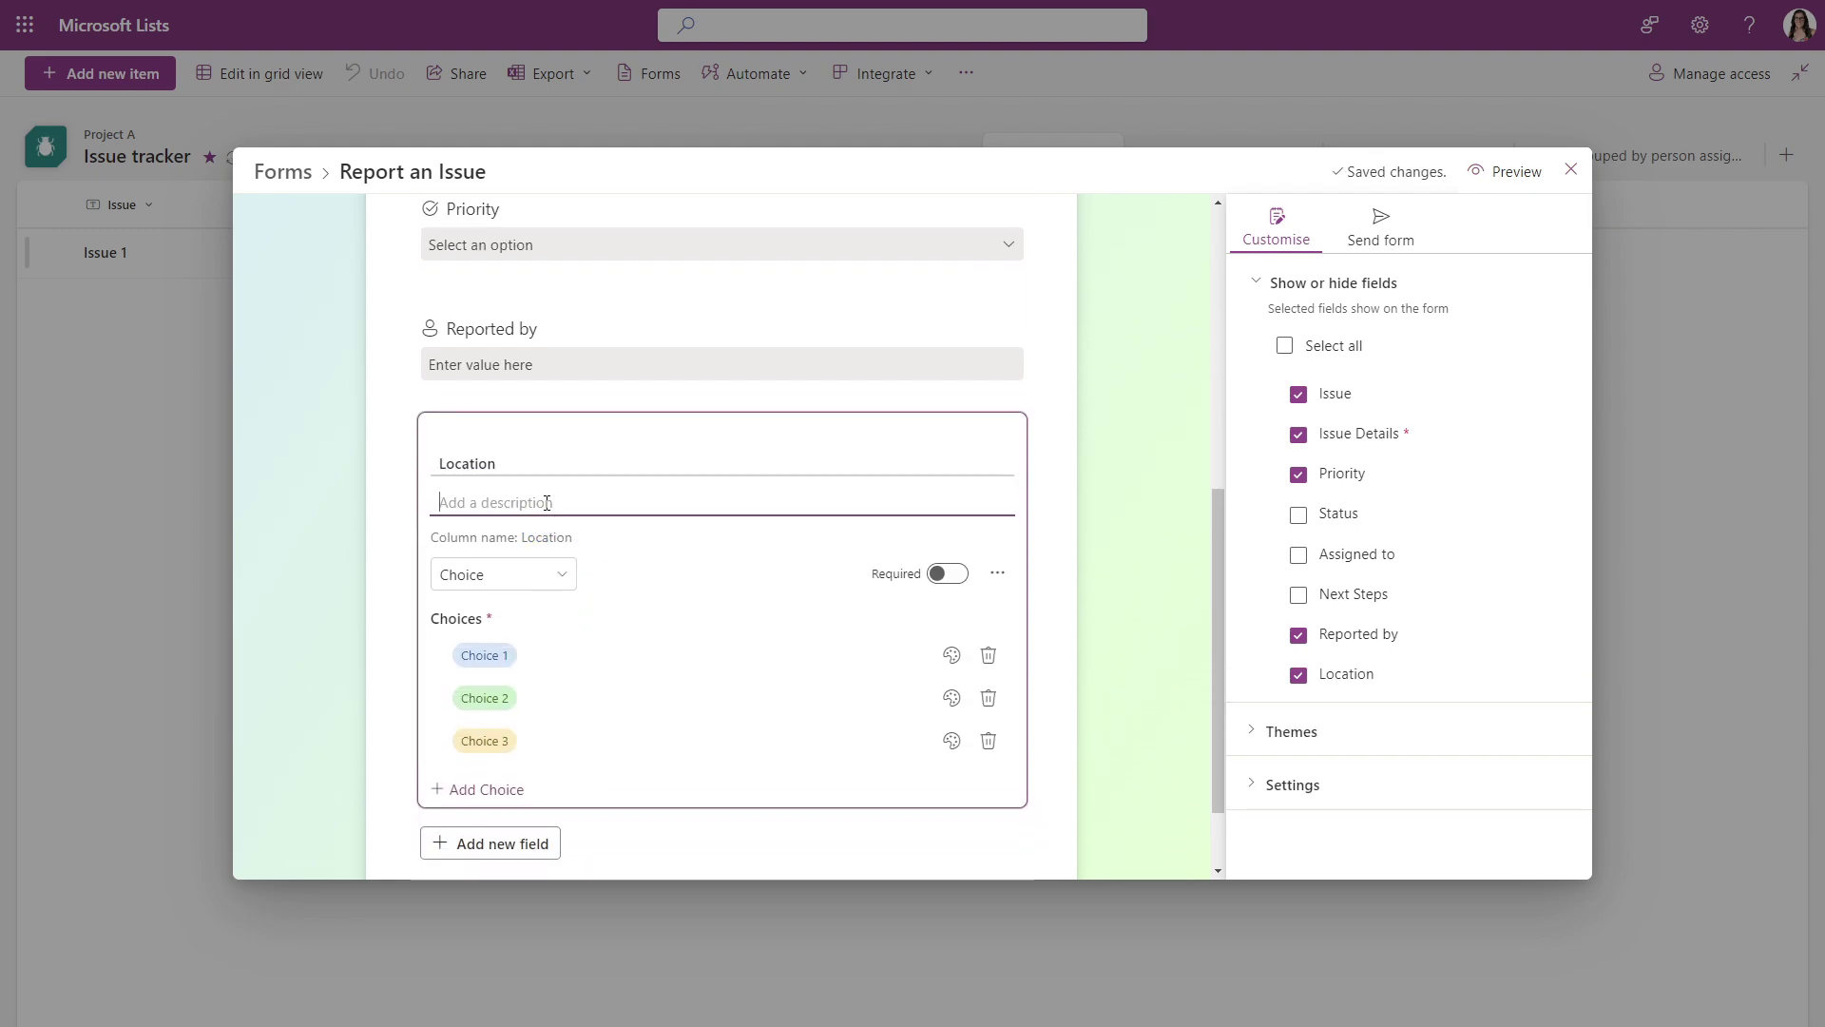
pyautogui.write('Location of the issue')
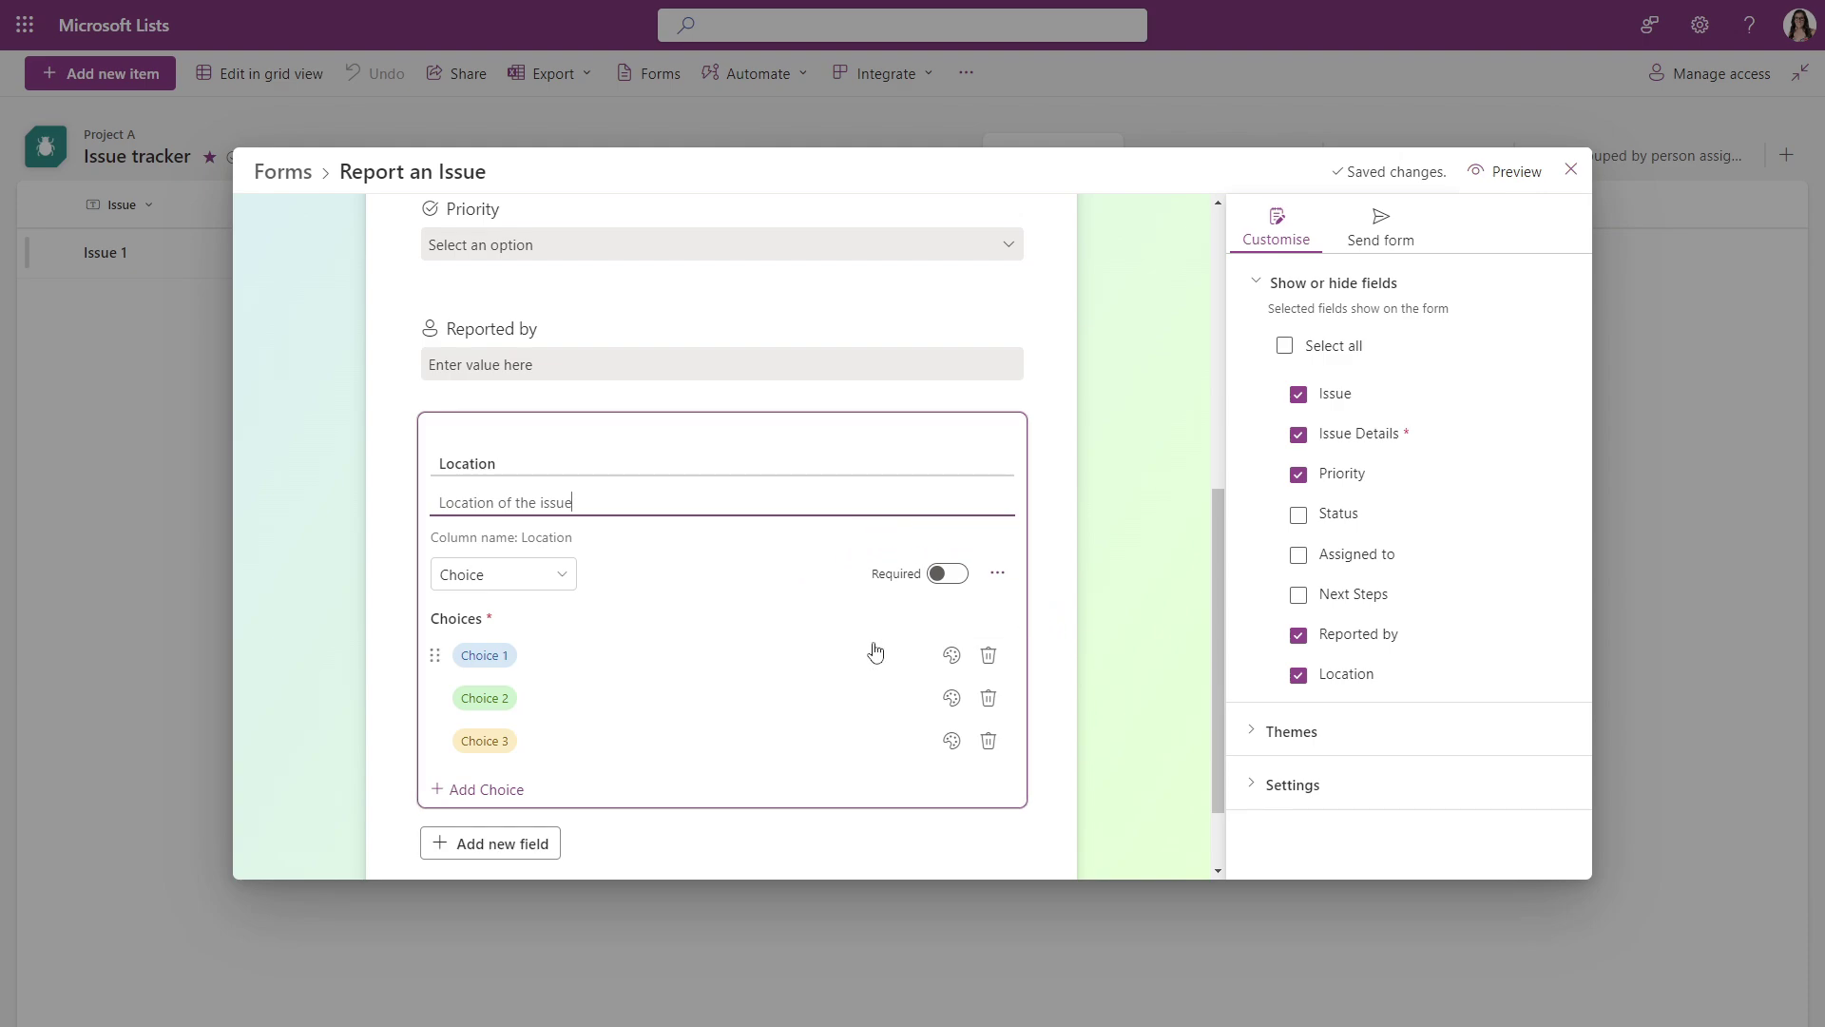
pyautogui.scroll(-1, 846, 646)
pyautogui.click(893, 518)
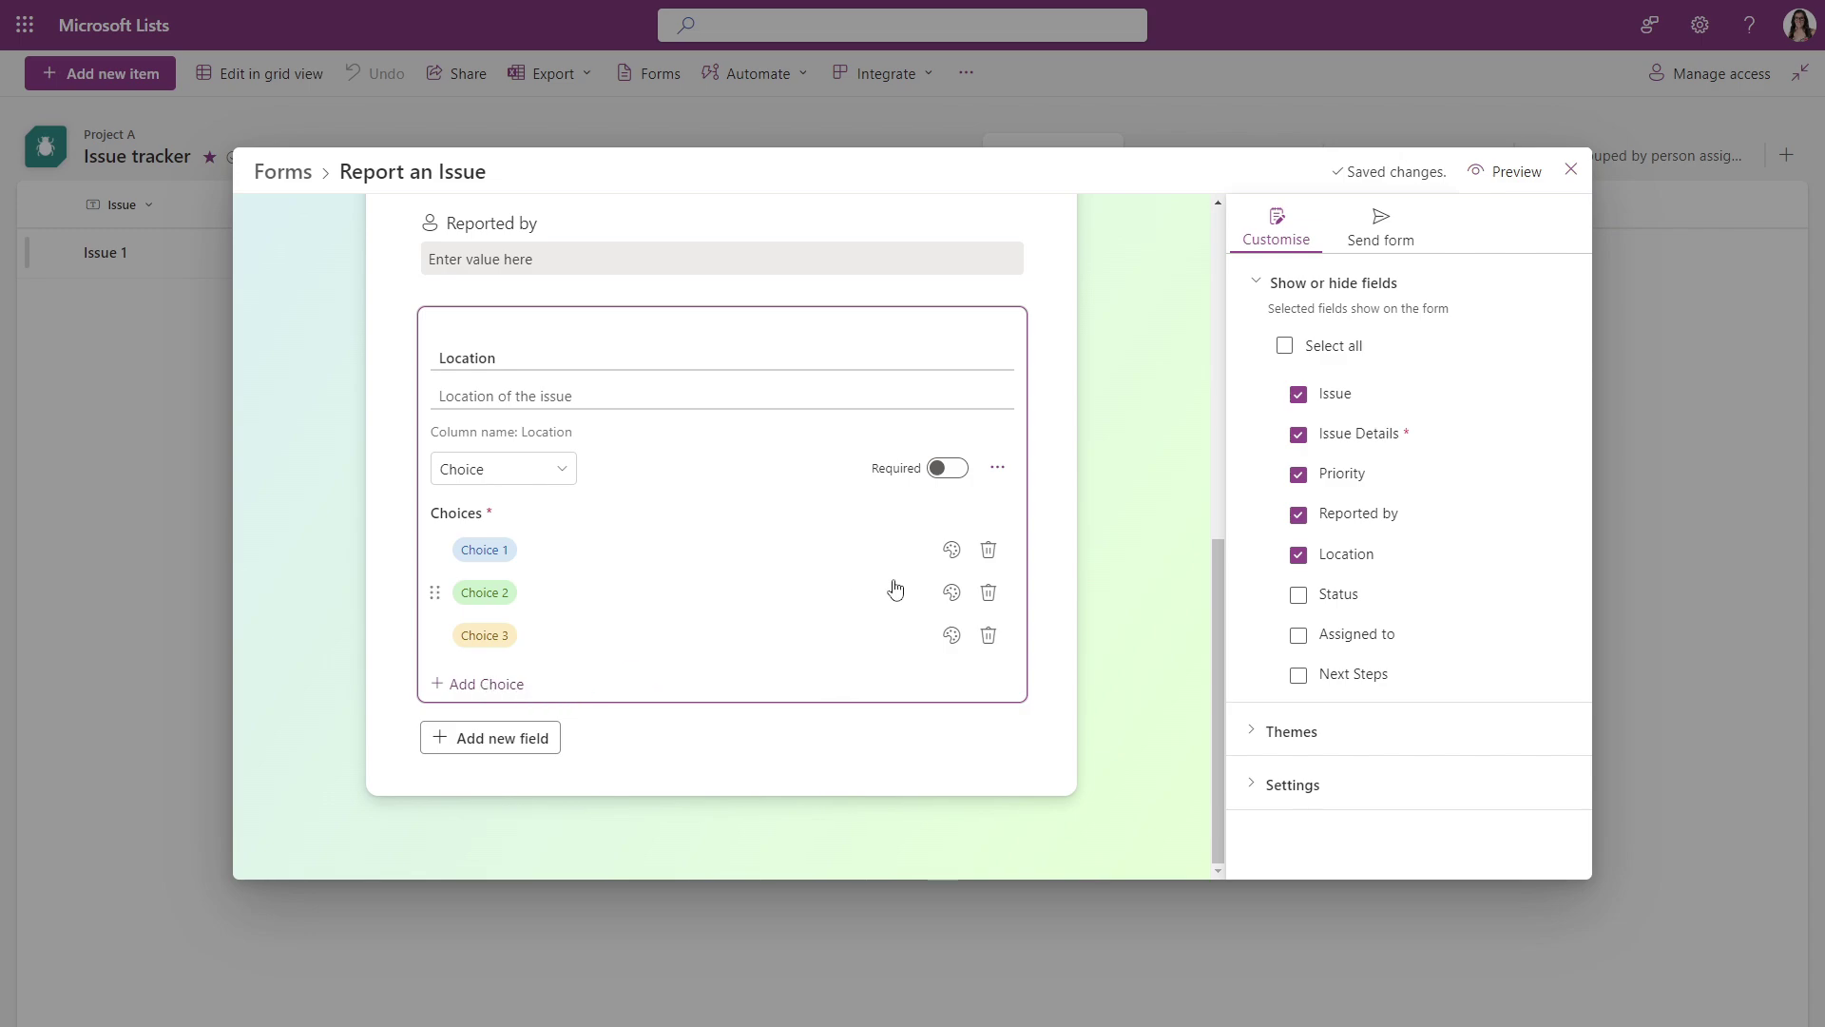
# Step: Colour the Location column's Choice 1 light purple and save the column
pyautogui.click(996, 491)
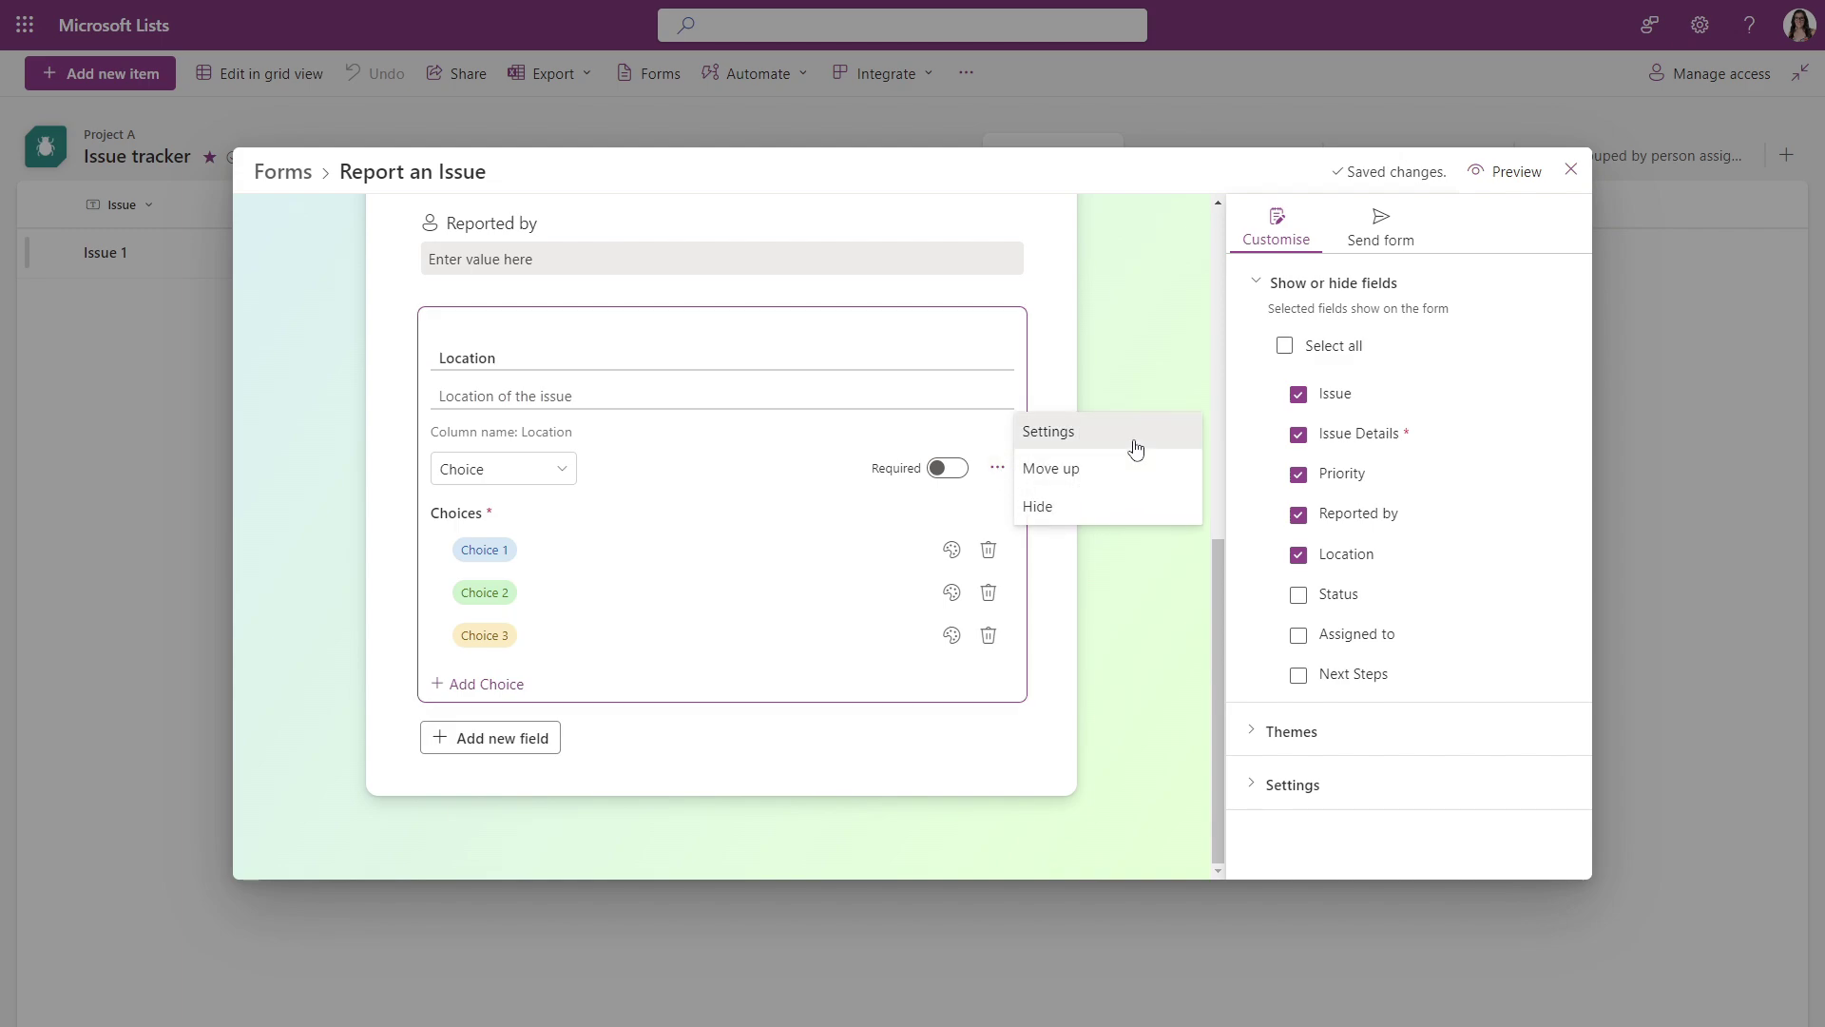
pyautogui.click(1131, 437)
pyautogui.click(1592, 223)
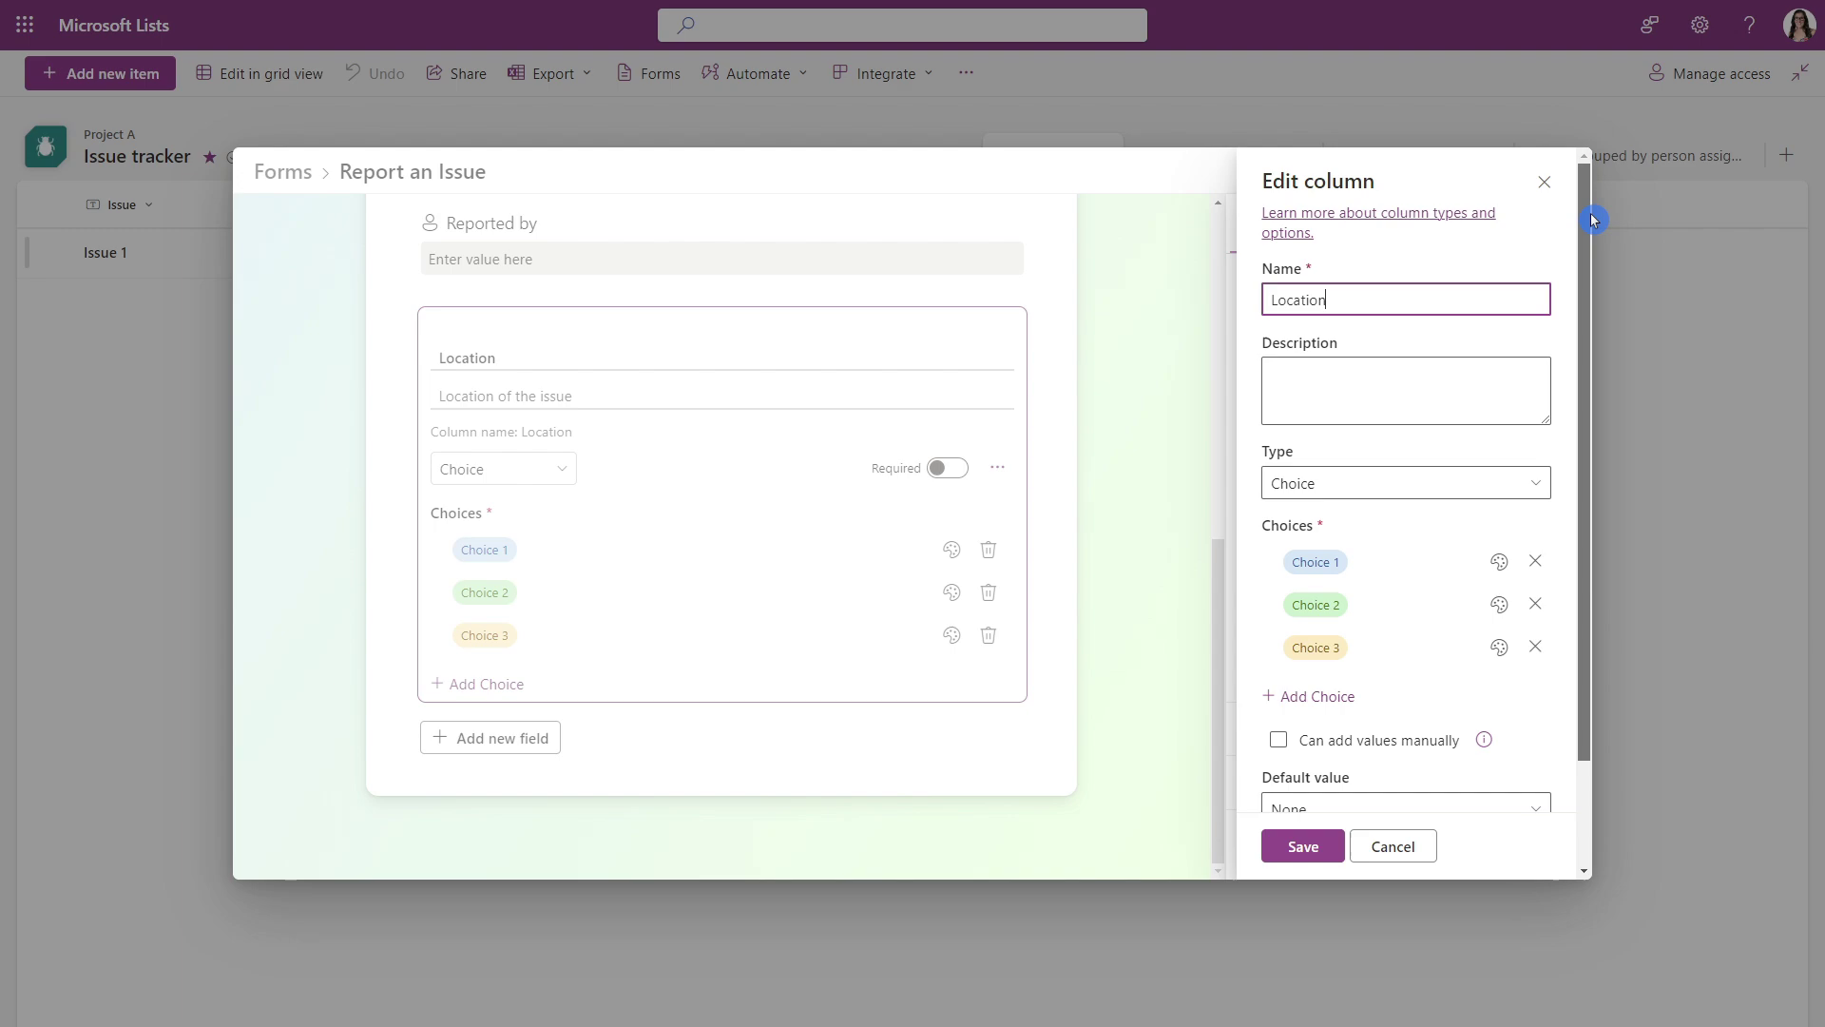
pyautogui.moveTo(1593, 220); pyautogui.dragTo(1584, 371)
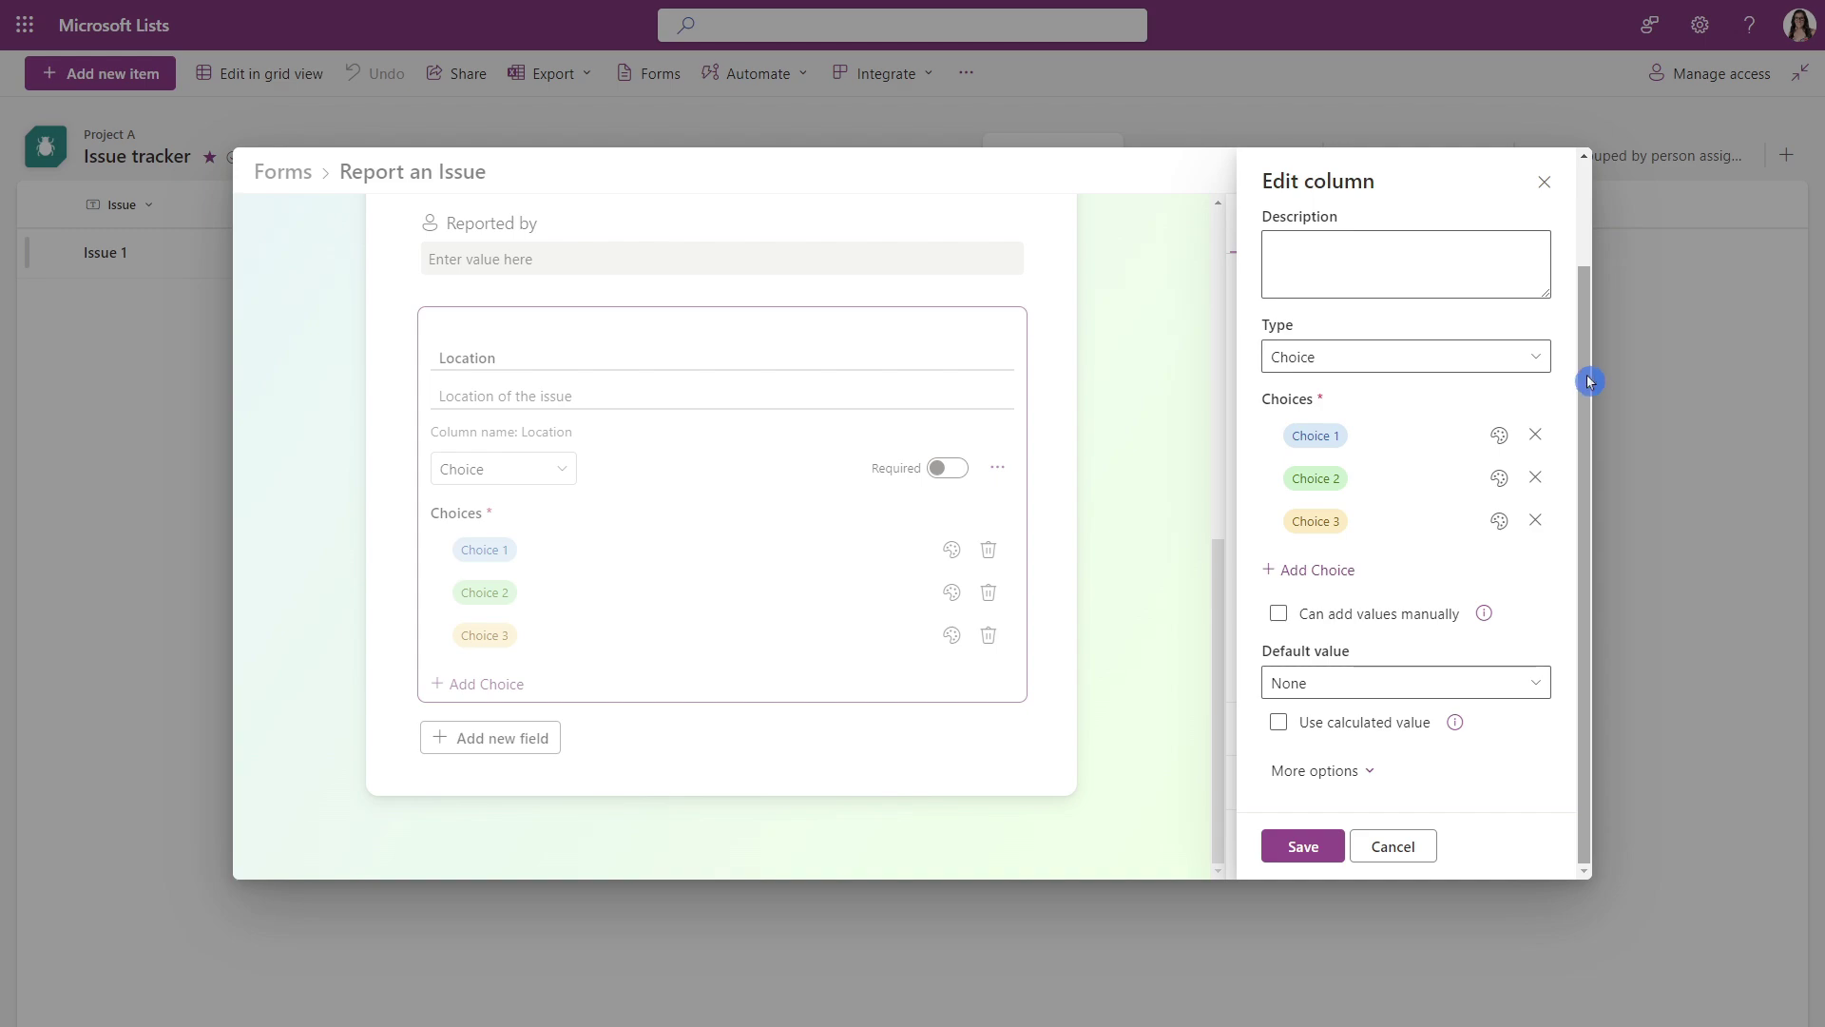
pyautogui.click(1499, 434)
pyautogui.click(1435, 653)
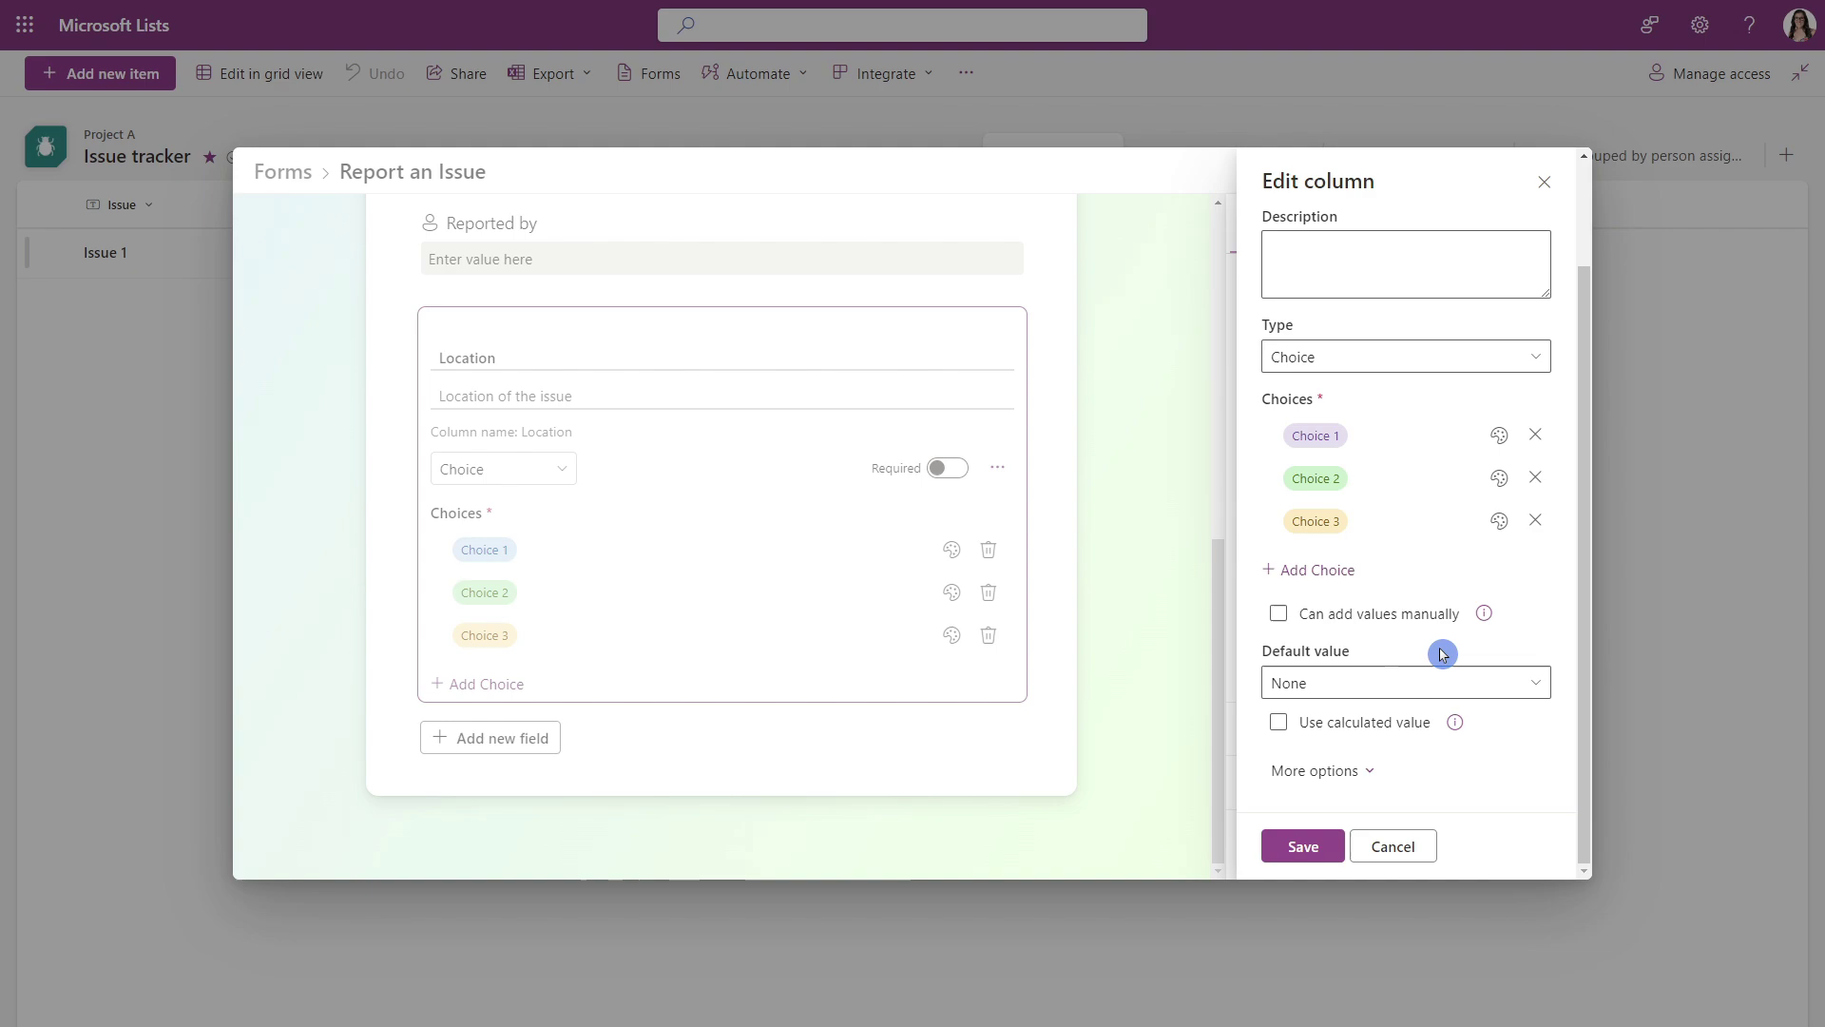
pyautogui.click(1319, 848)
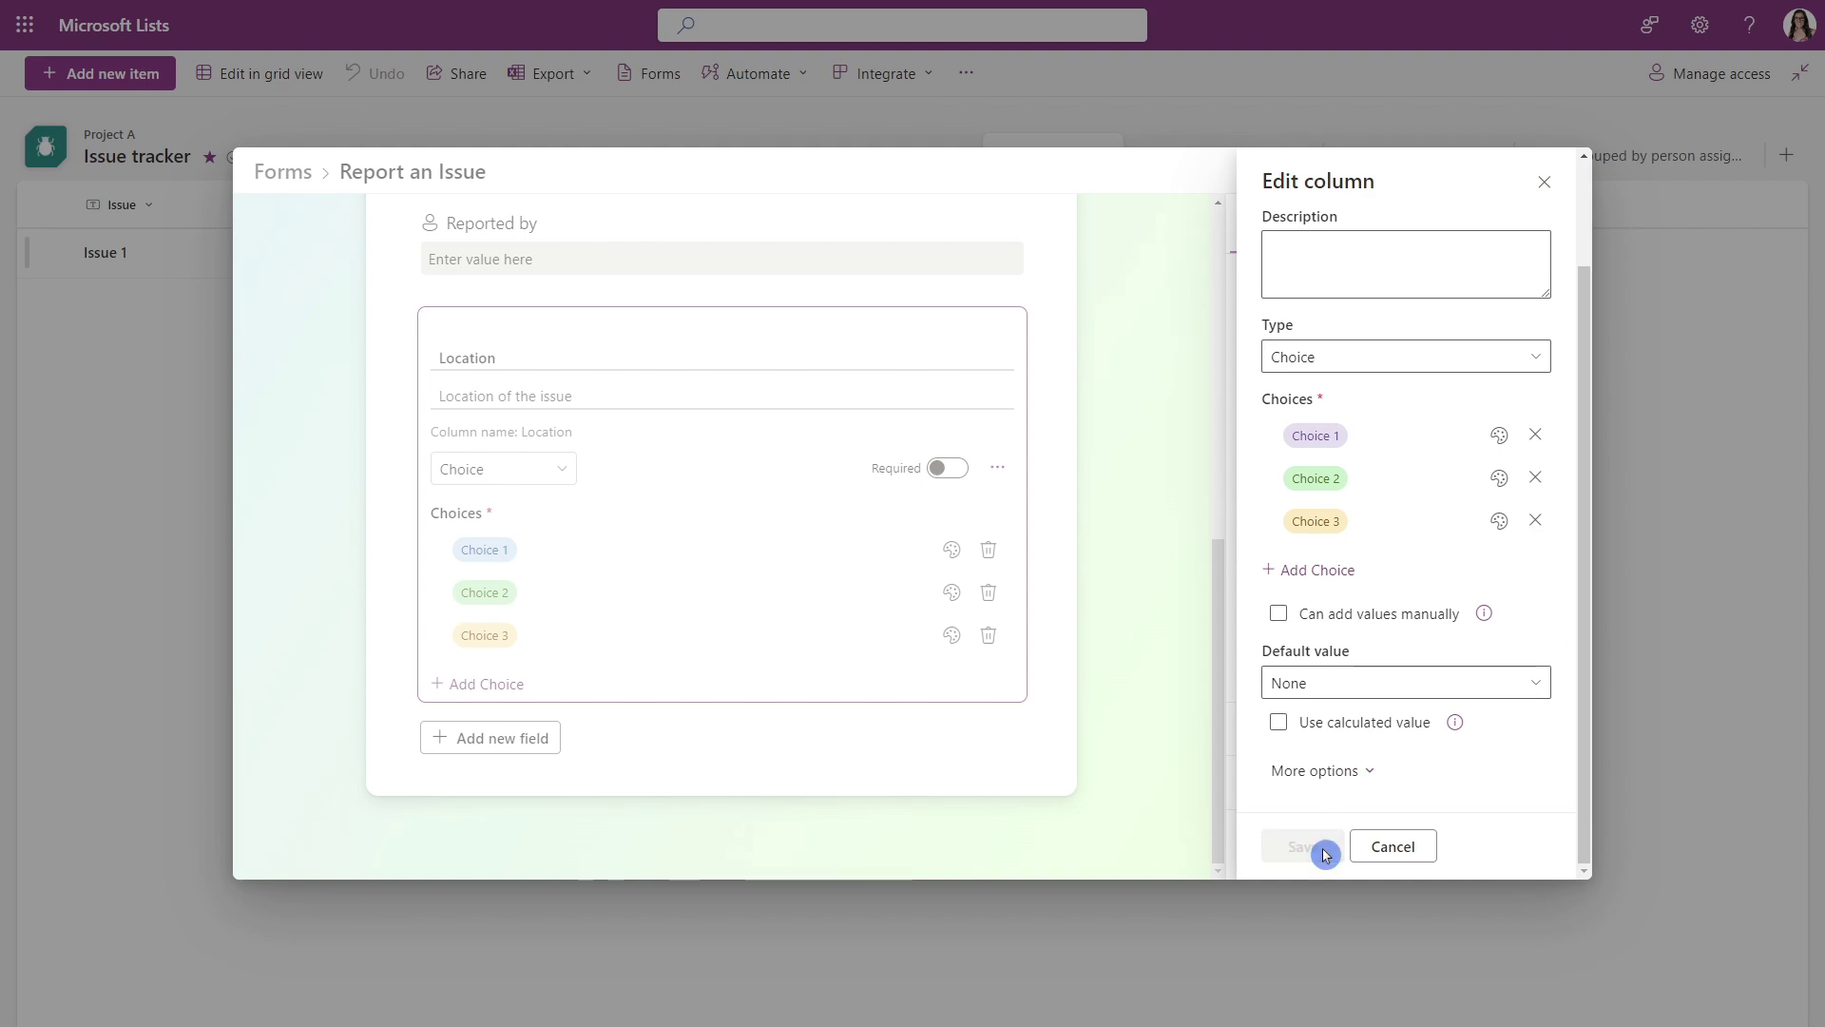
pyautogui.scroll(5, 1183, 768)
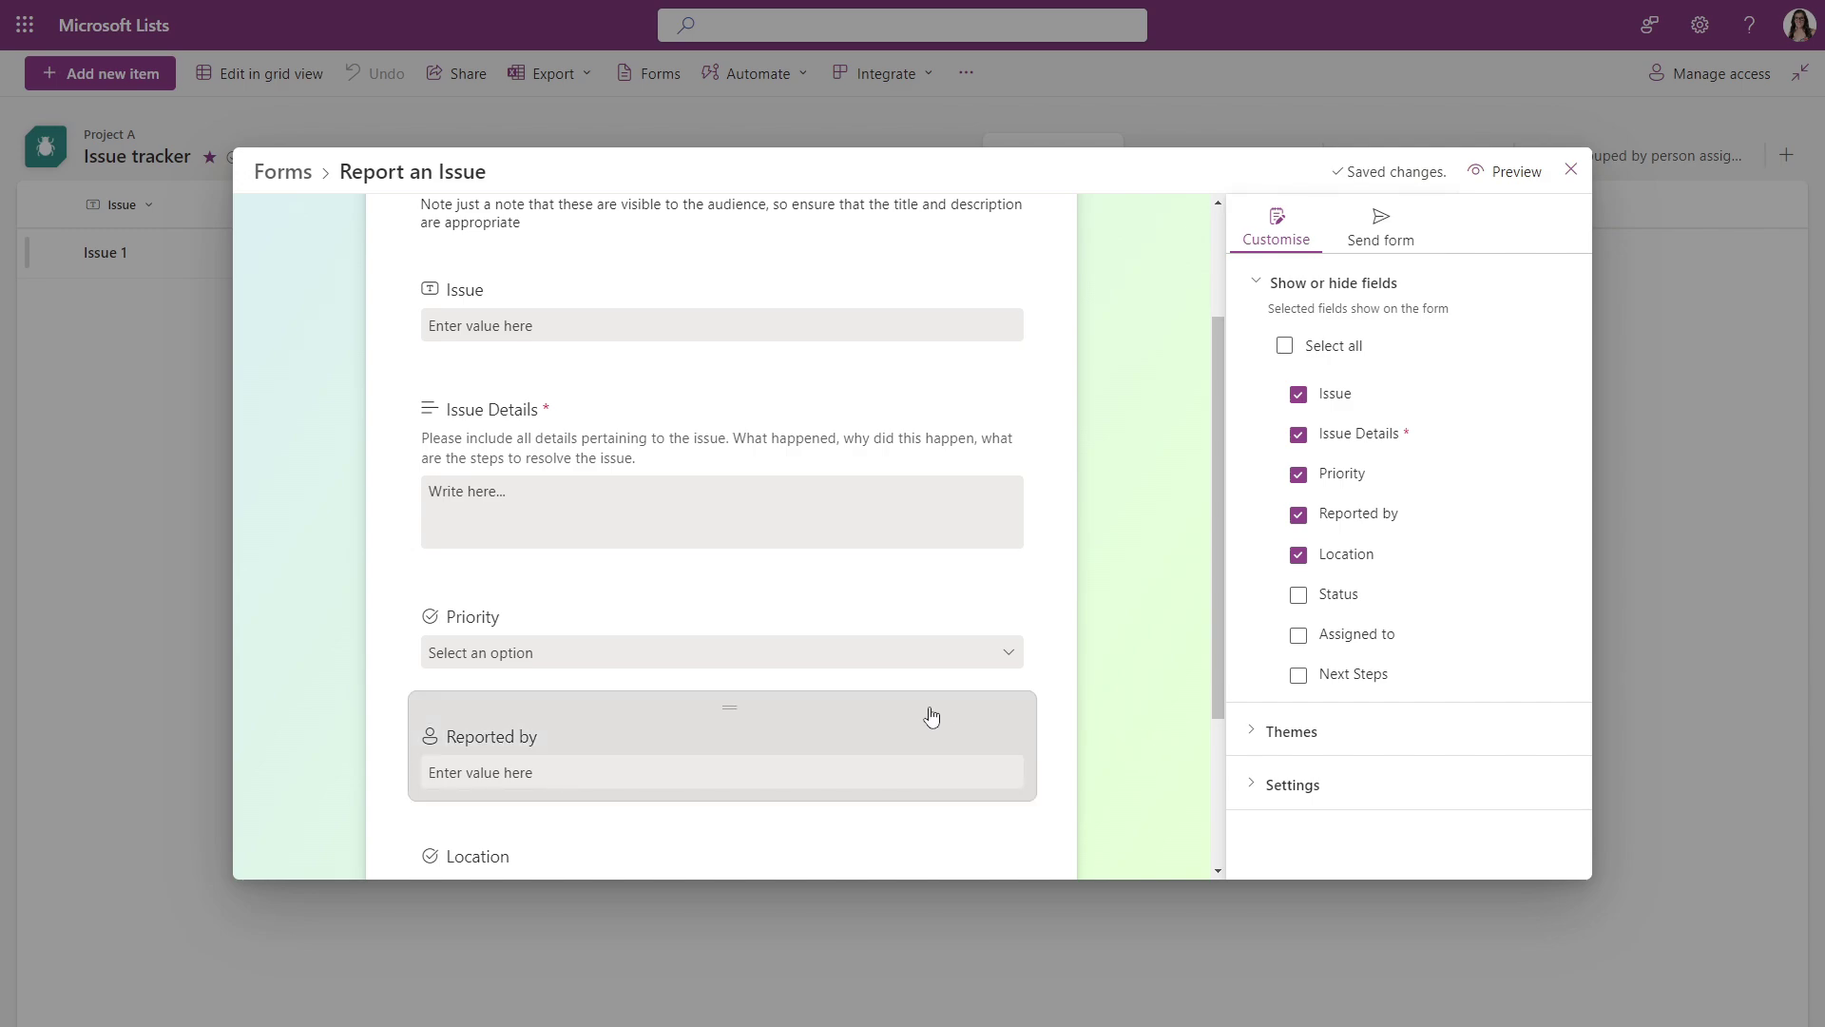
# Step: Move Reported by above Issue Details, describe it as 'Your name' and make it required
pyautogui.moveTo(932, 715); pyautogui.dragTo(806, 385)
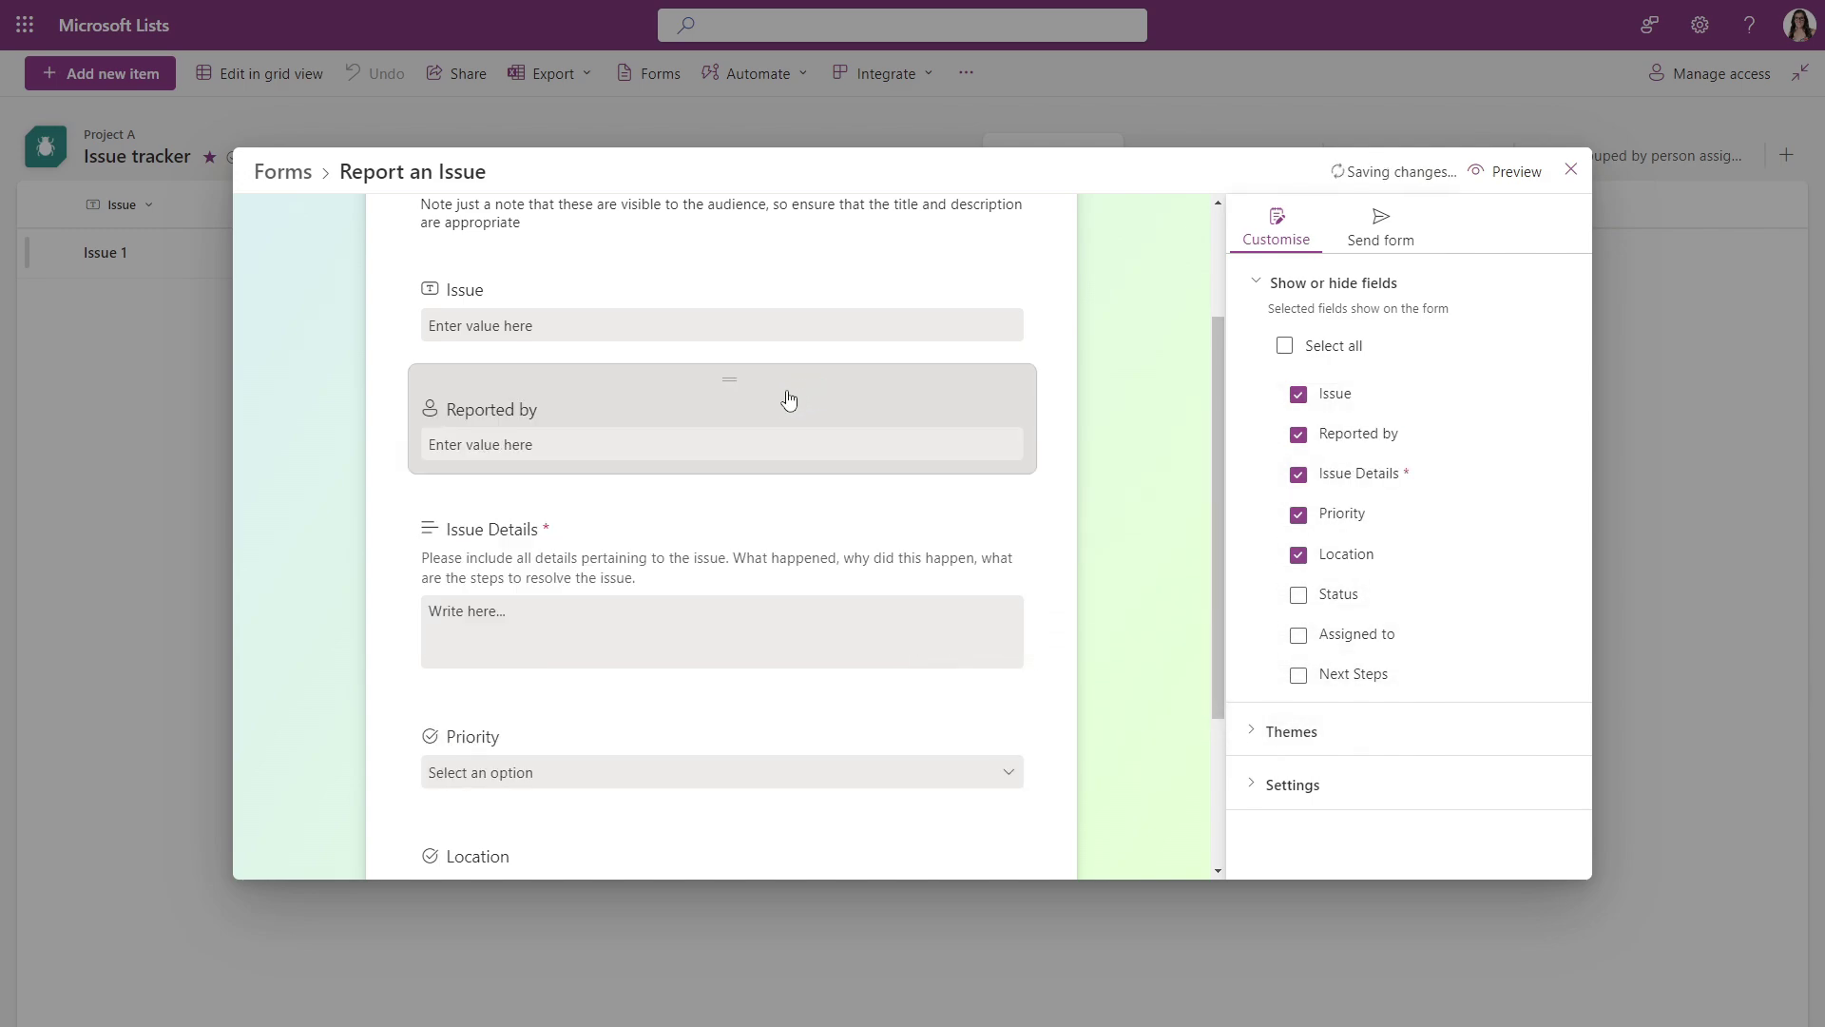
pyautogui.click(635, 391)
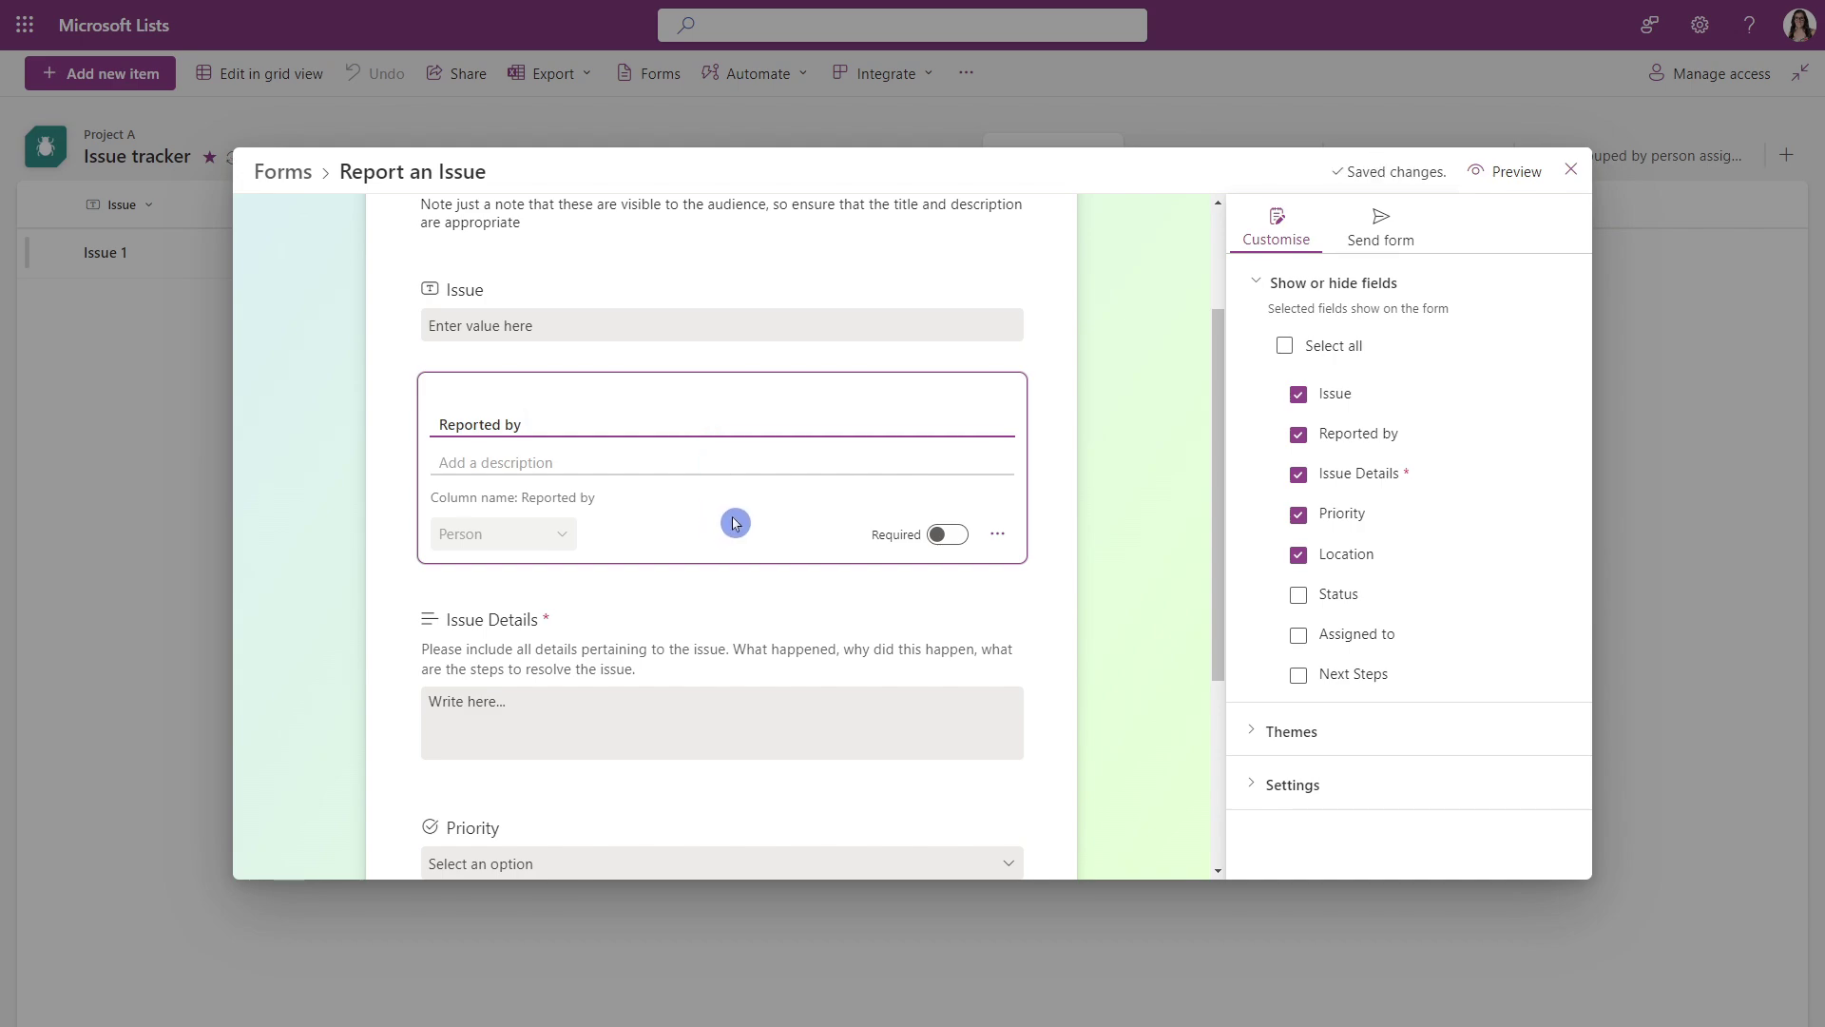
pyautogui.click(690, 459)
pyautogui.write('You')
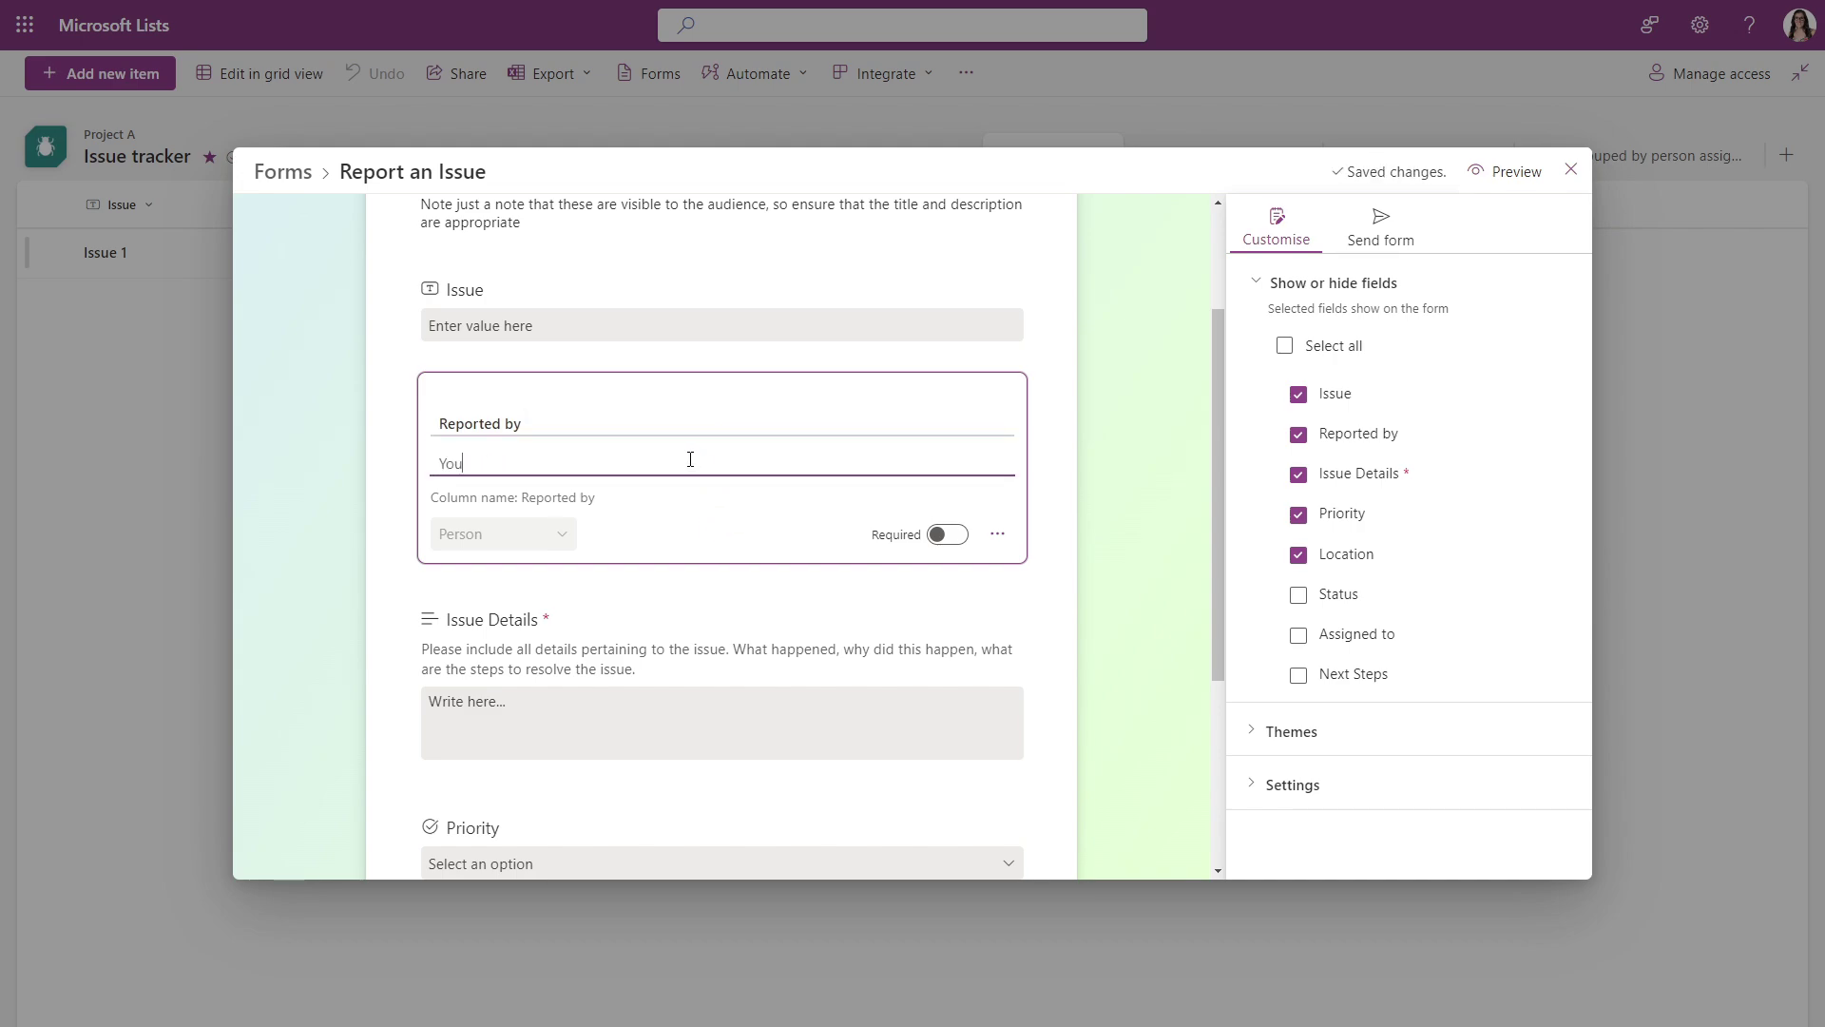
pyautogui.write('r name')
pyautogui.click(943, 535)
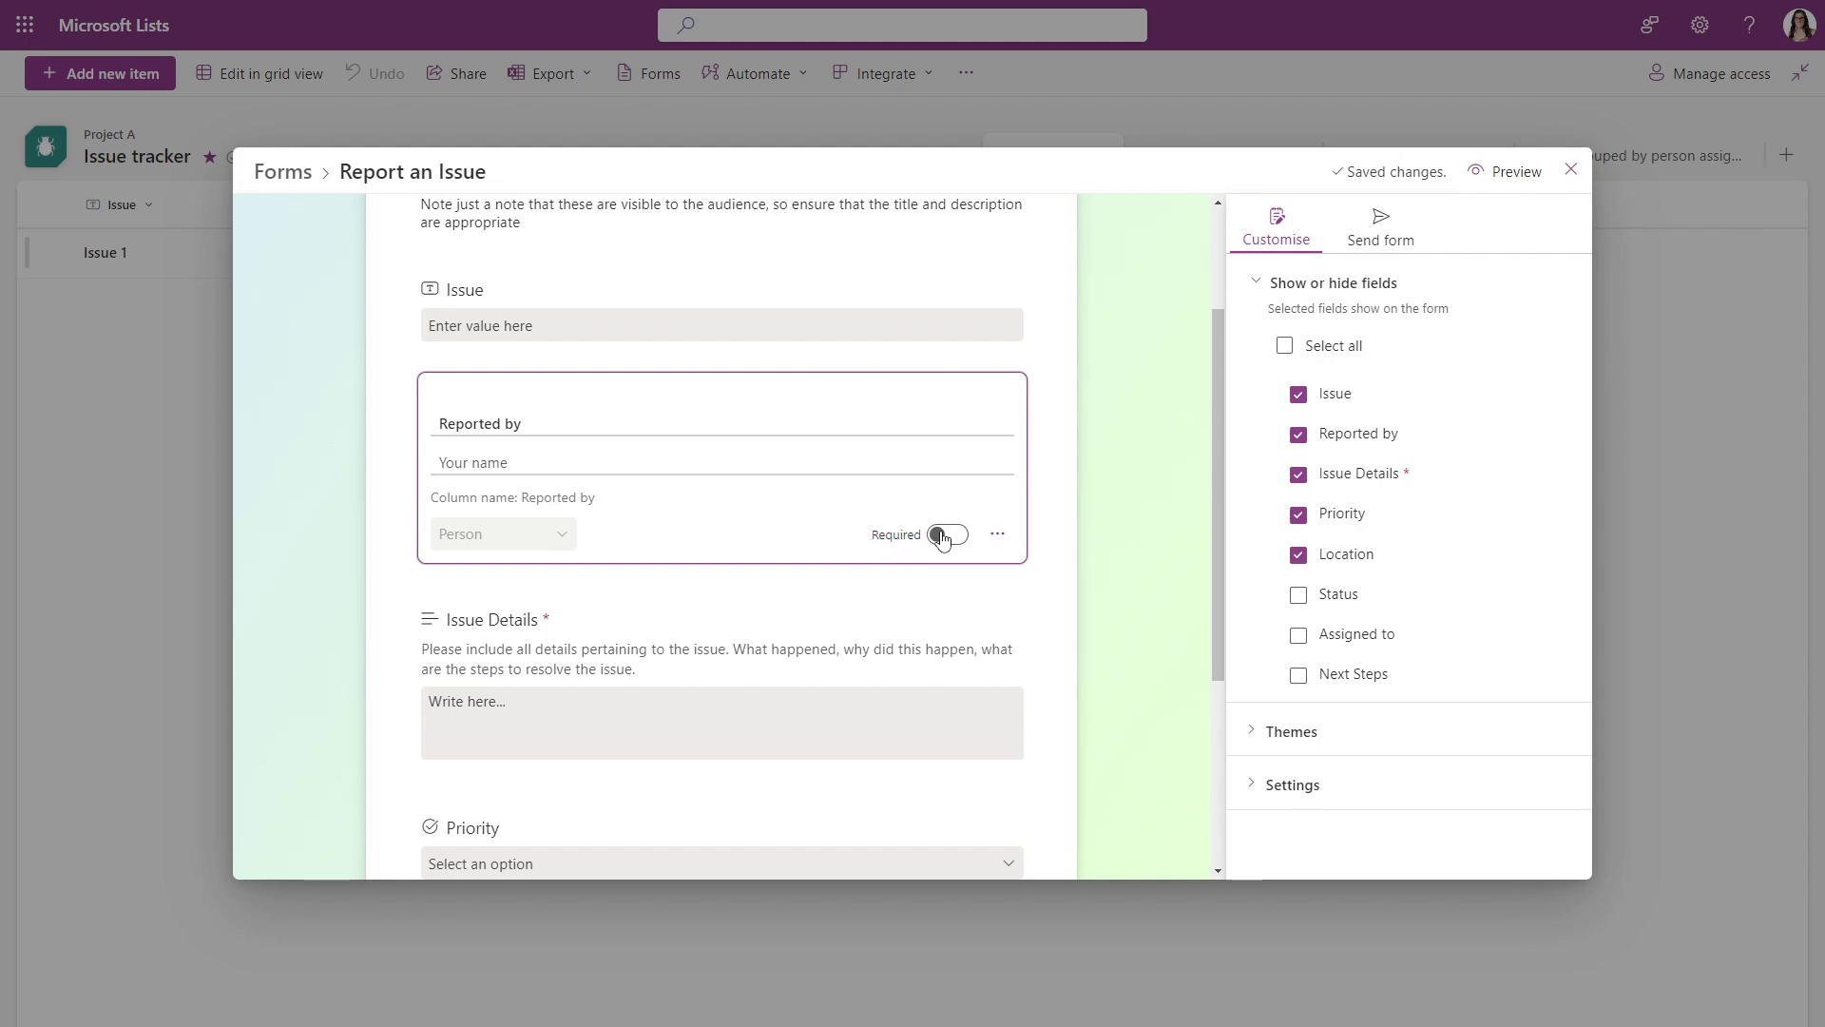
# Step: Enforce unique values in the Reported by column settings and save
pyautogui.click(997, 533)
pyautogui.click(1097, 483)
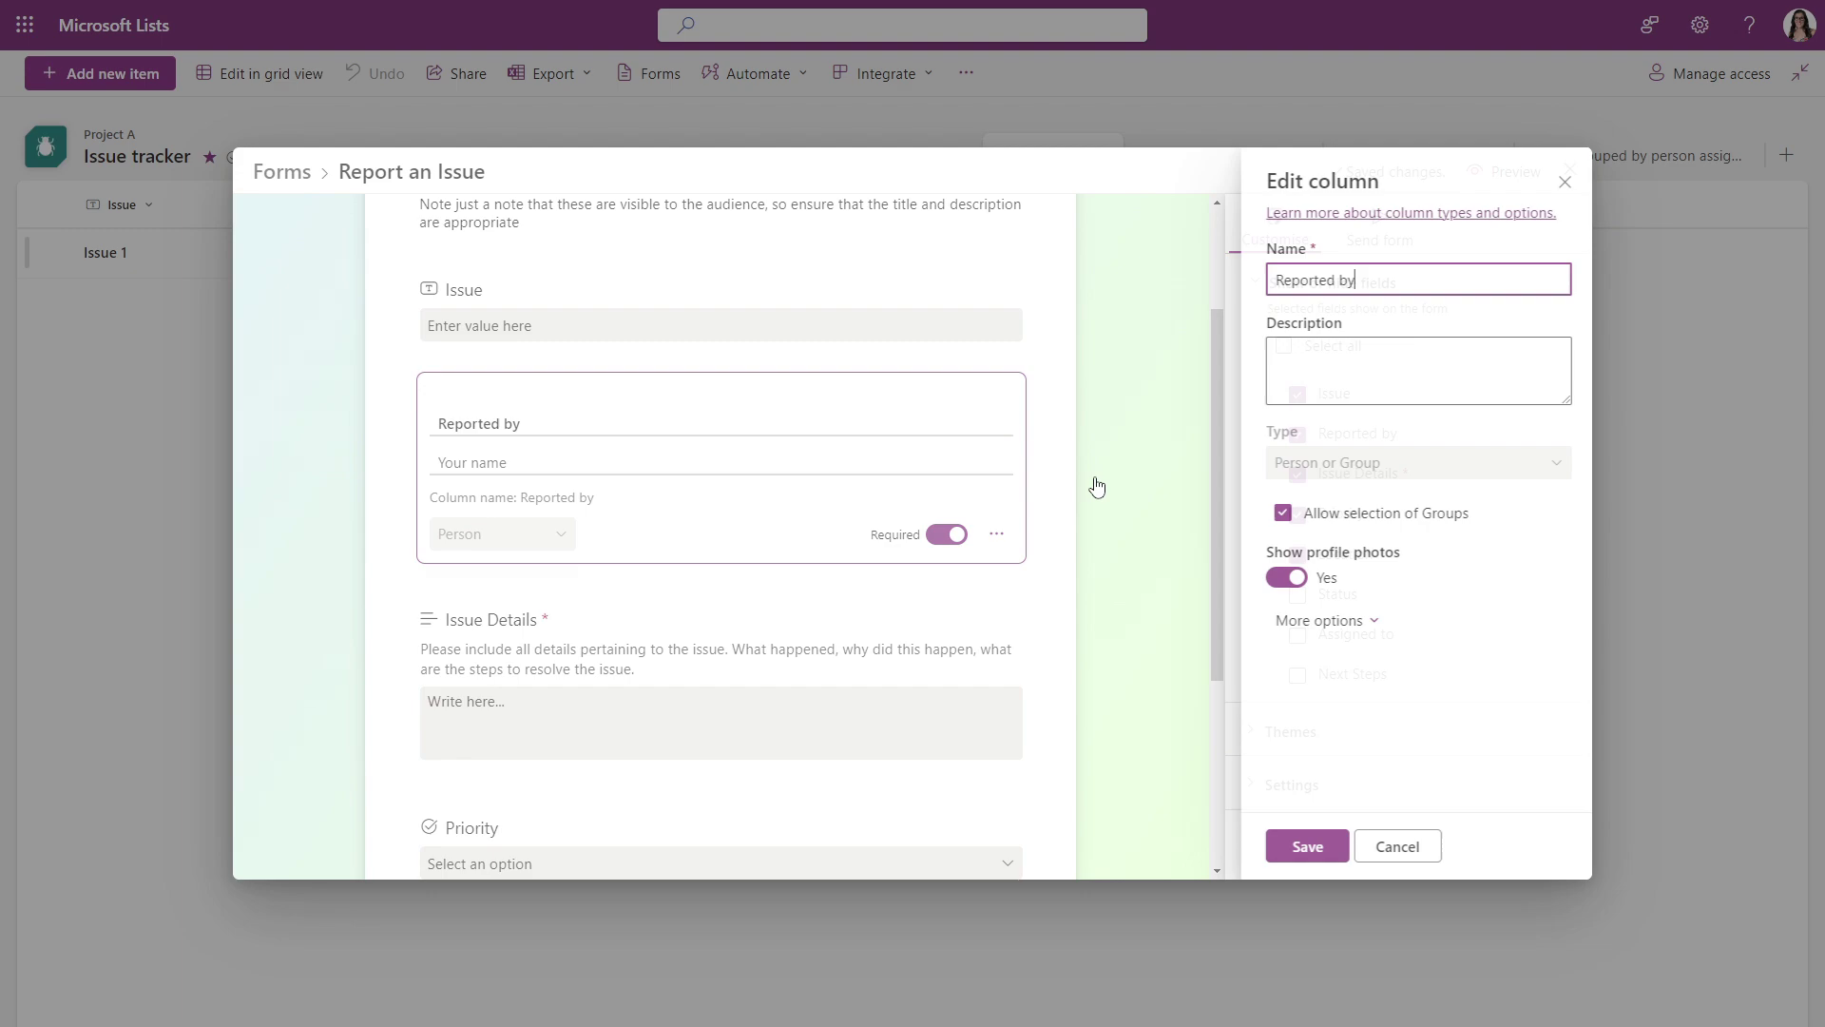
pyautogui.click(1351, 644)
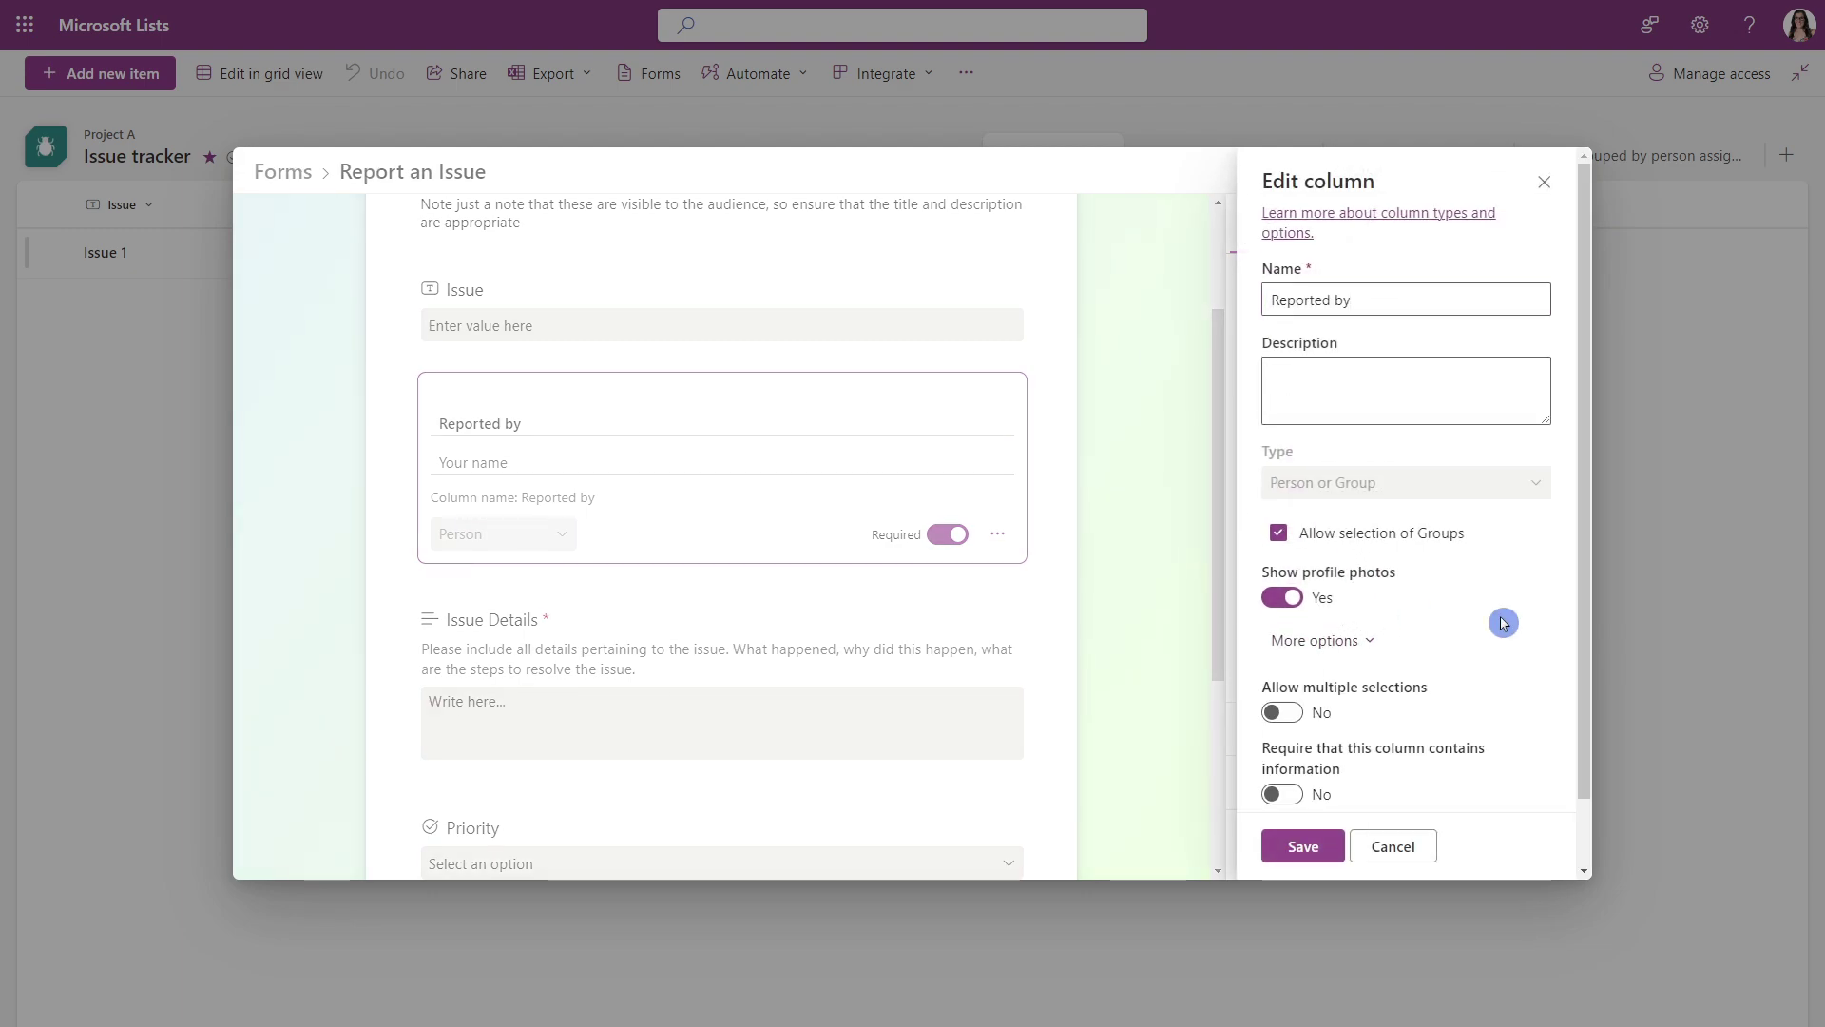
pyautogui.scroll(-1, 1512, 599)
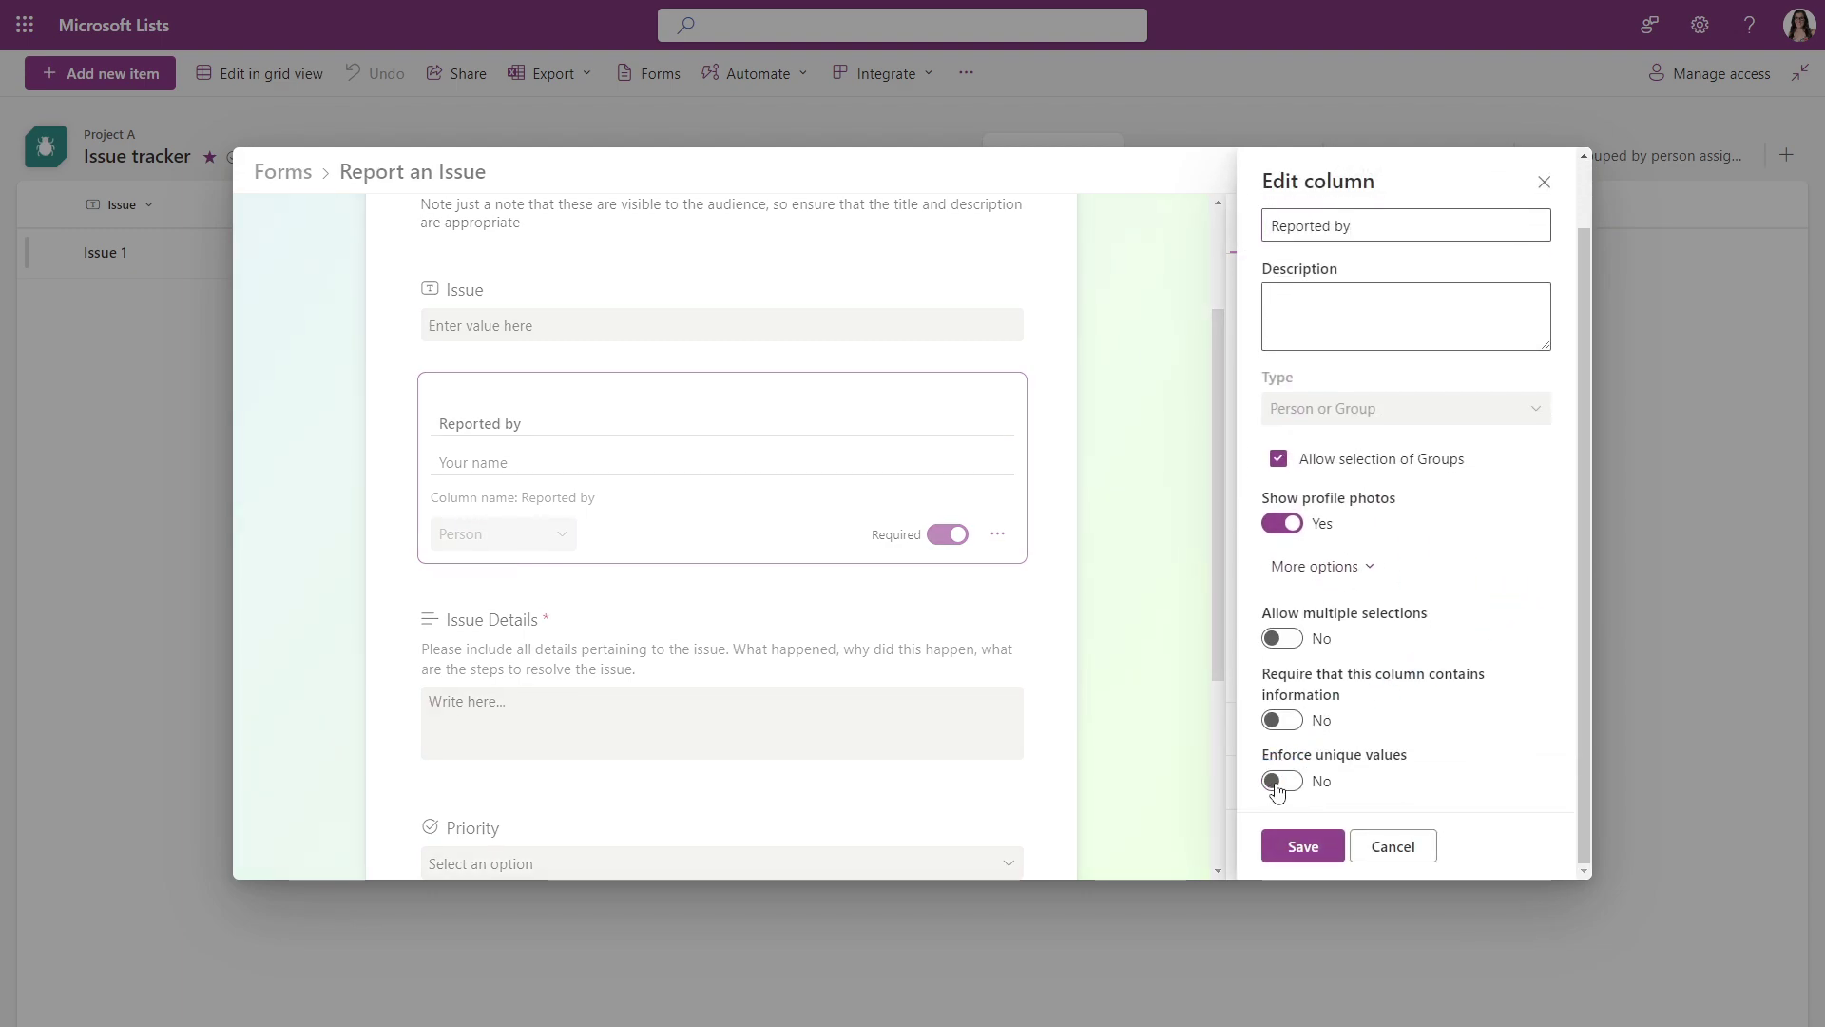
pyautogui.click(1280, 781)
pyautogui.click(1302, 847)
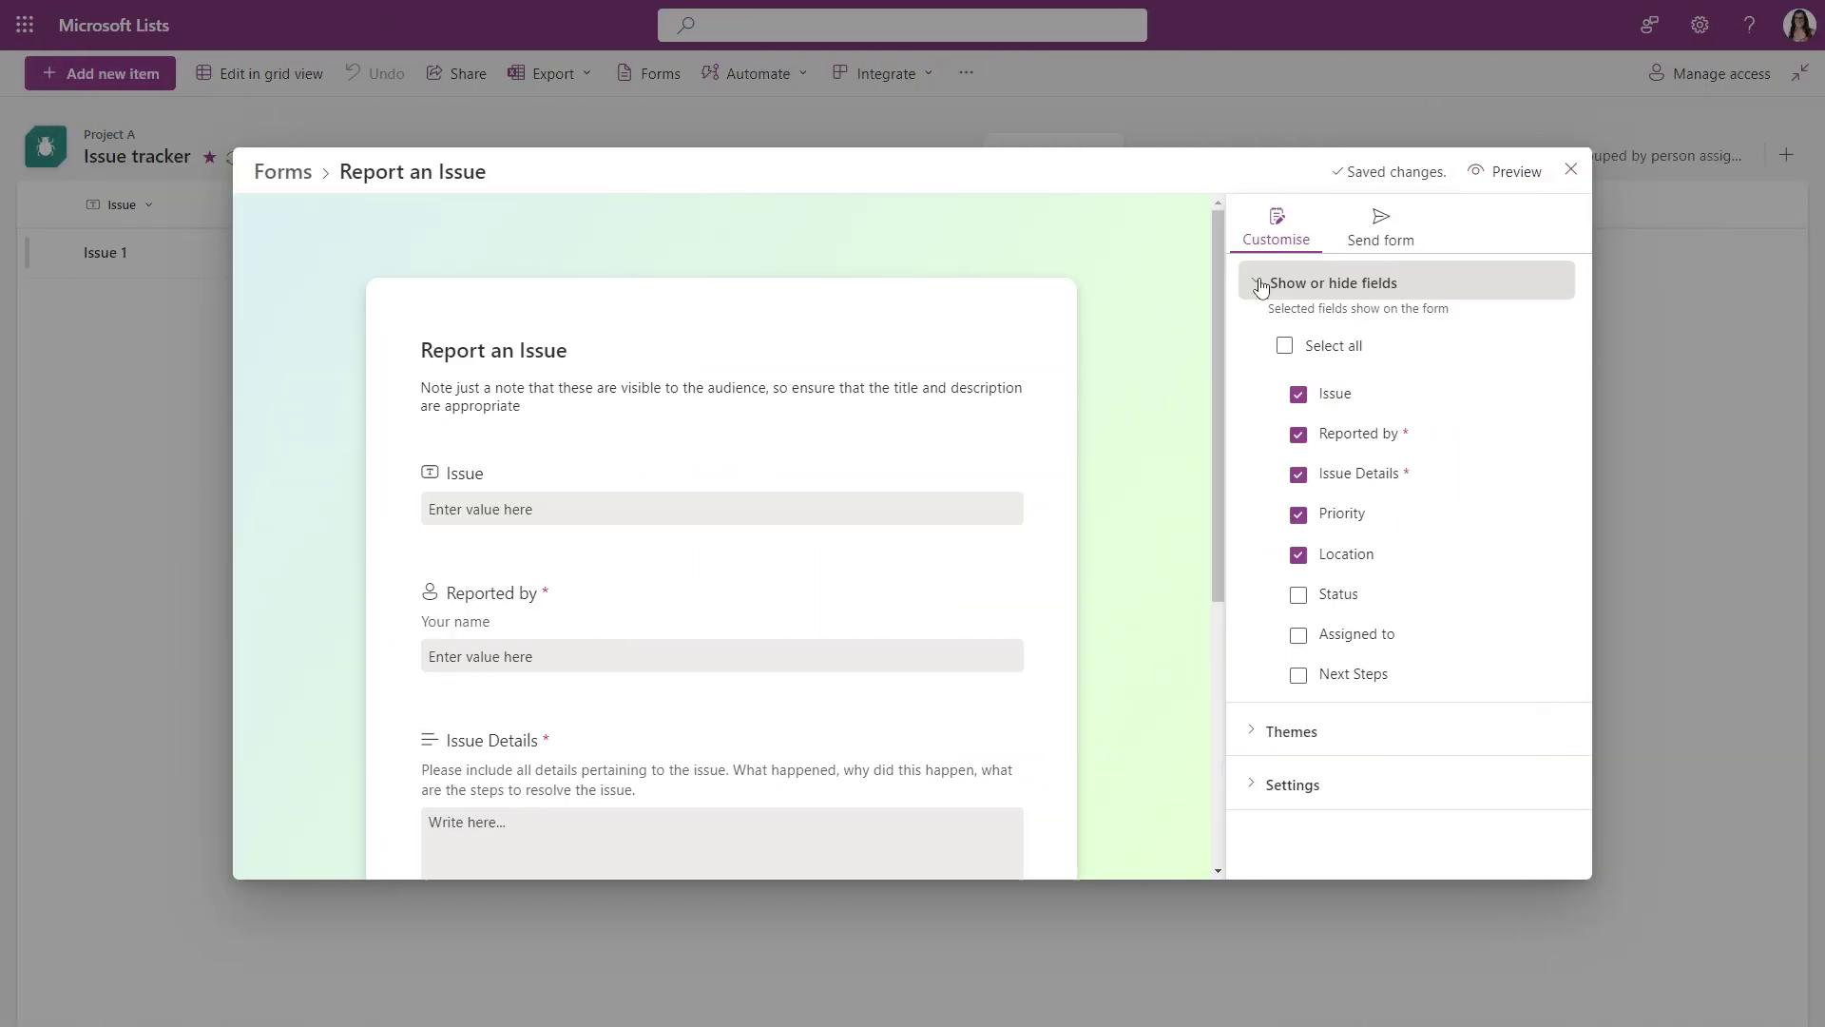
# Step: Create a custom form style with a pink background and navy blue theme colour
pyautogui.click(1243, 283)
pyautogui.click(1248, 337)
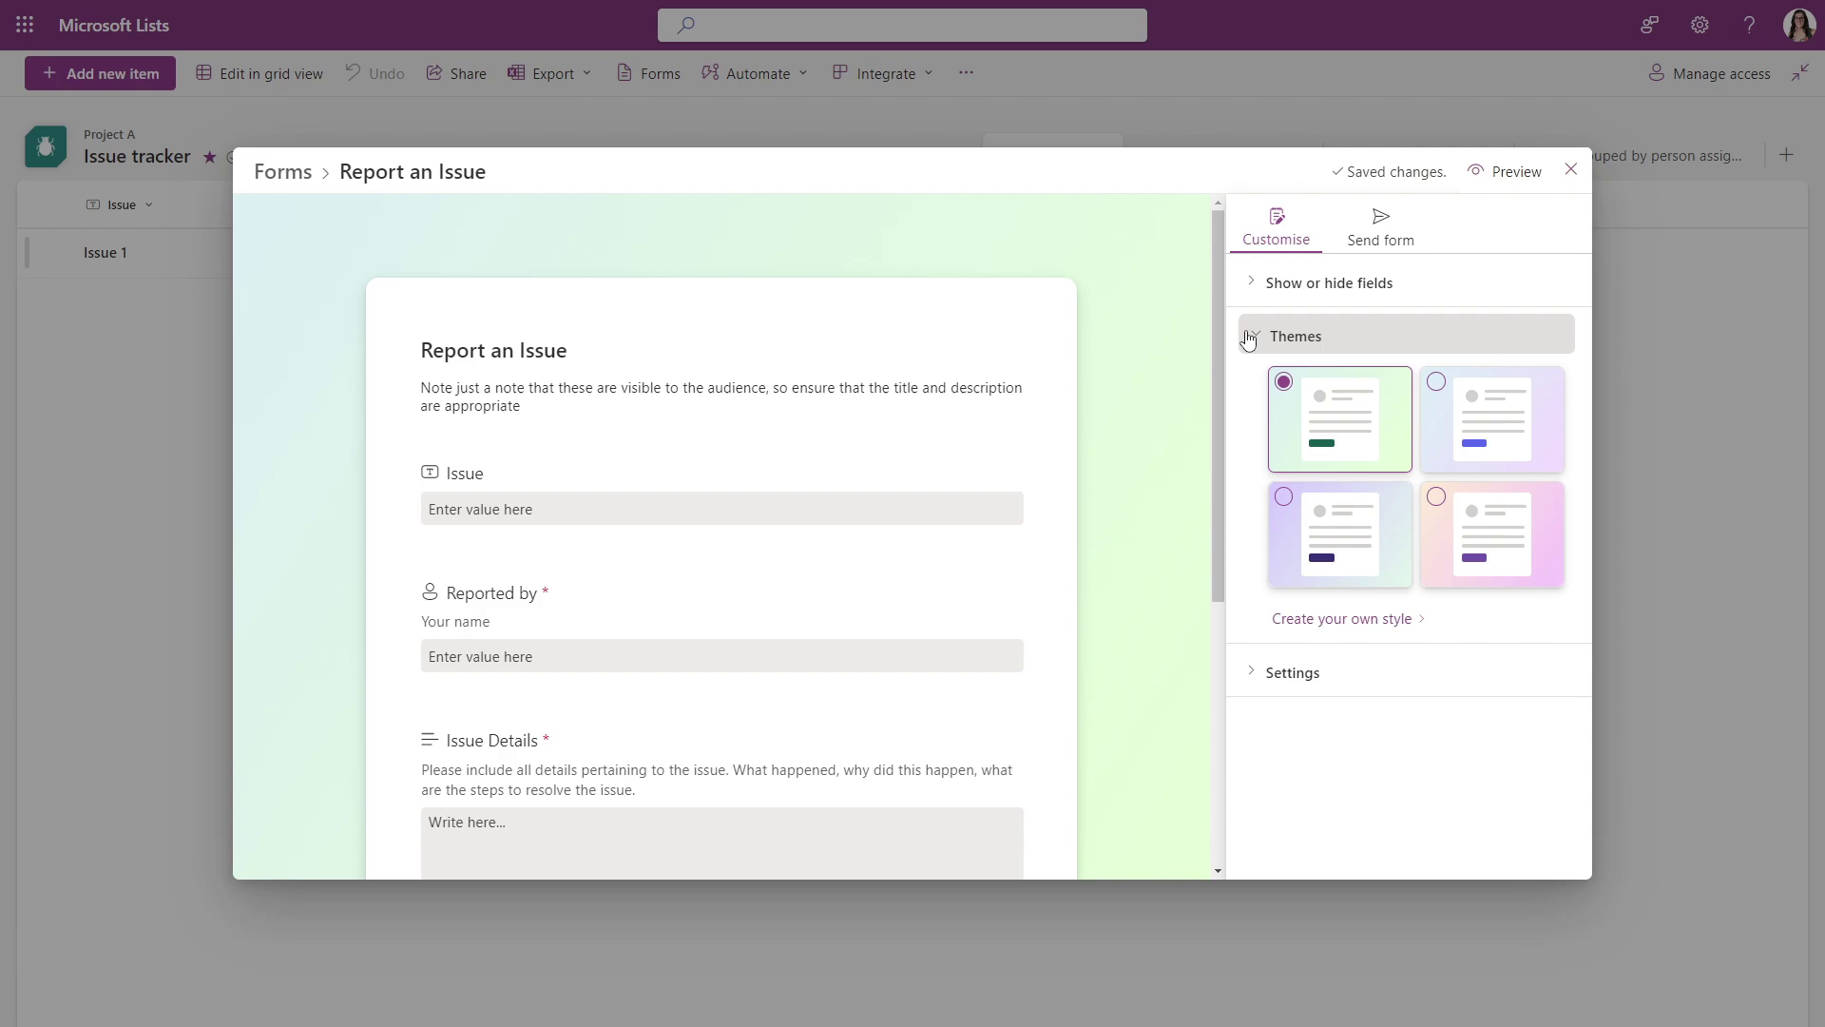
pyautogui.click(1389, 624)
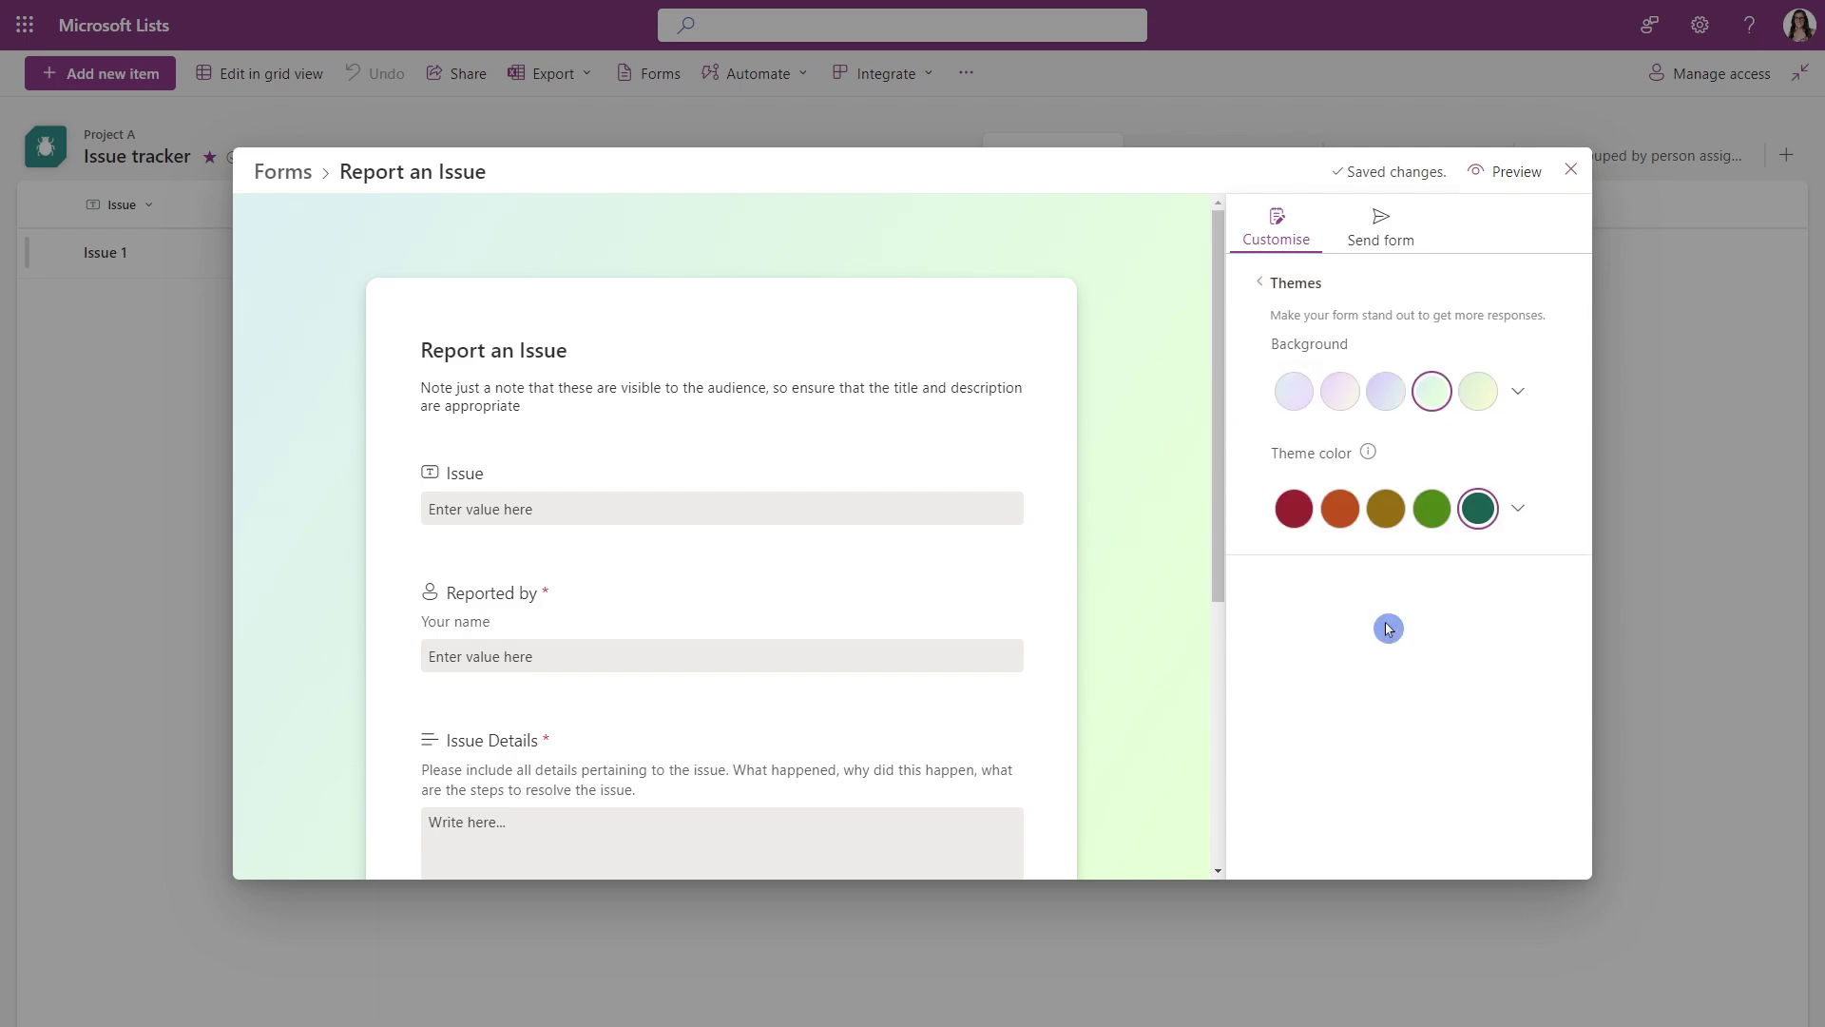
pyautogui.click(1516, 390)
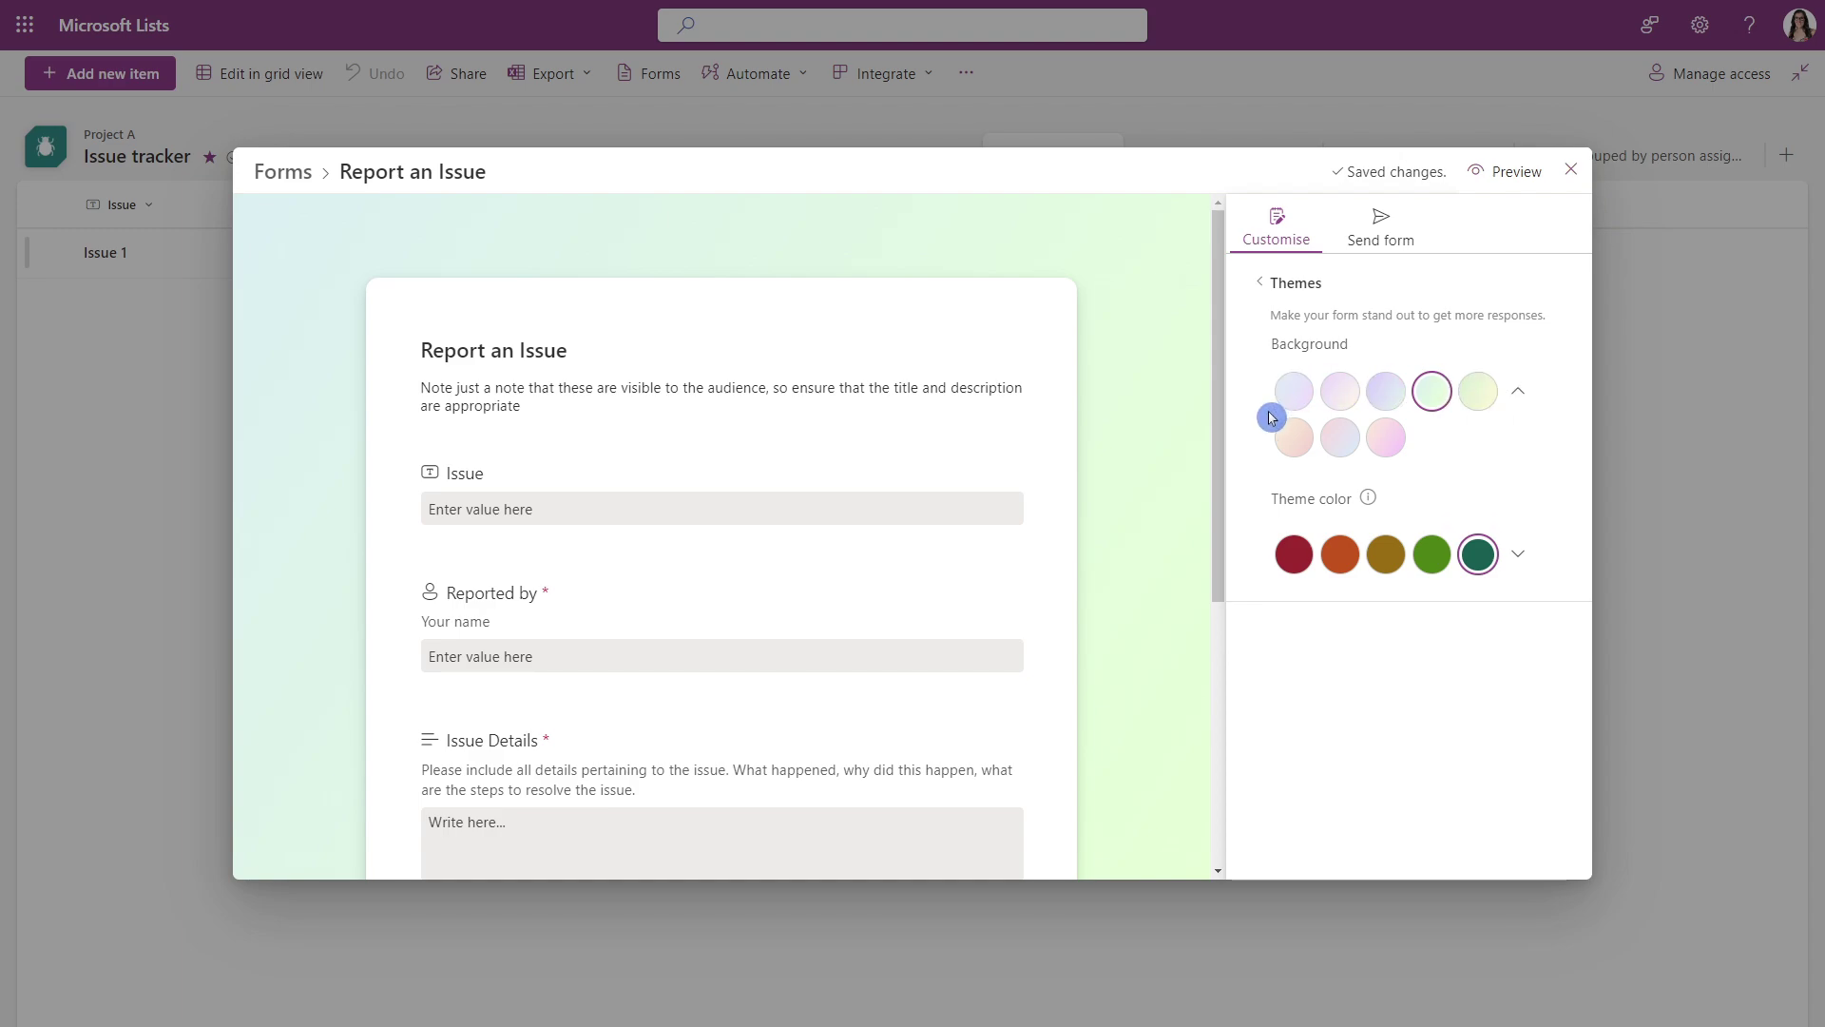
pyautogui.click(1385, 438)
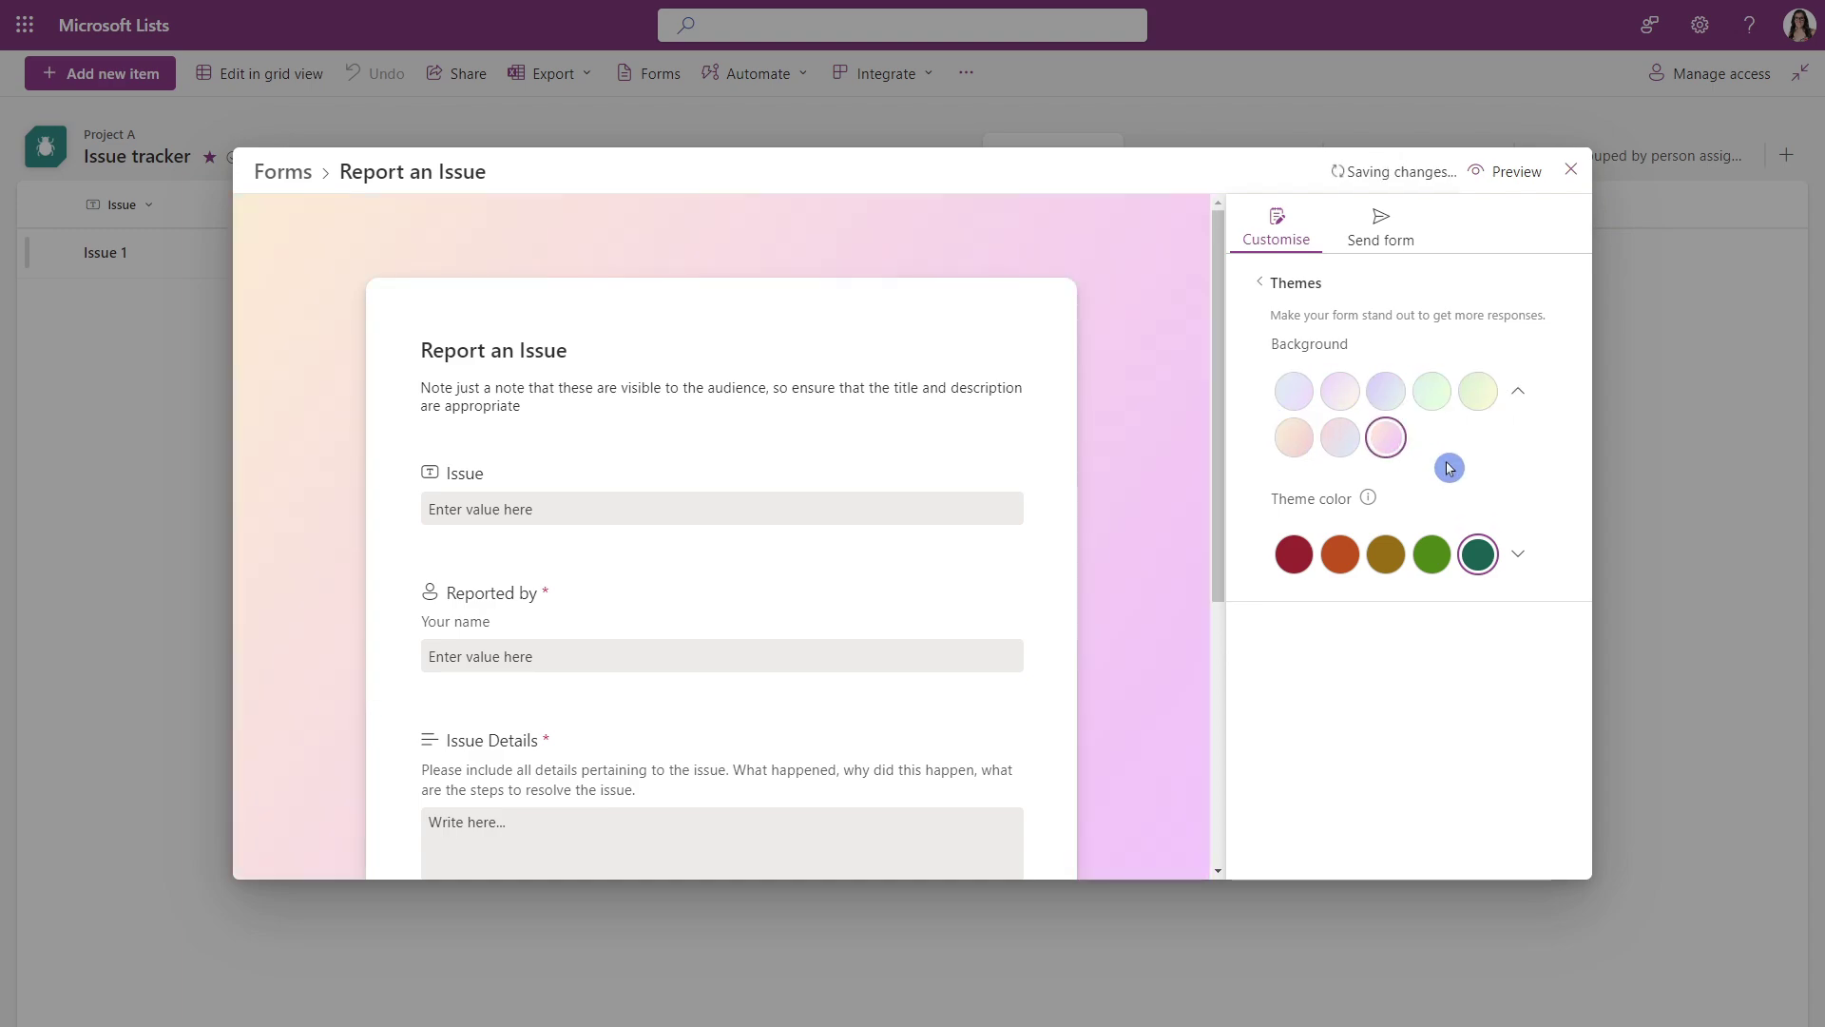
pyautogui.click(1518, 555)
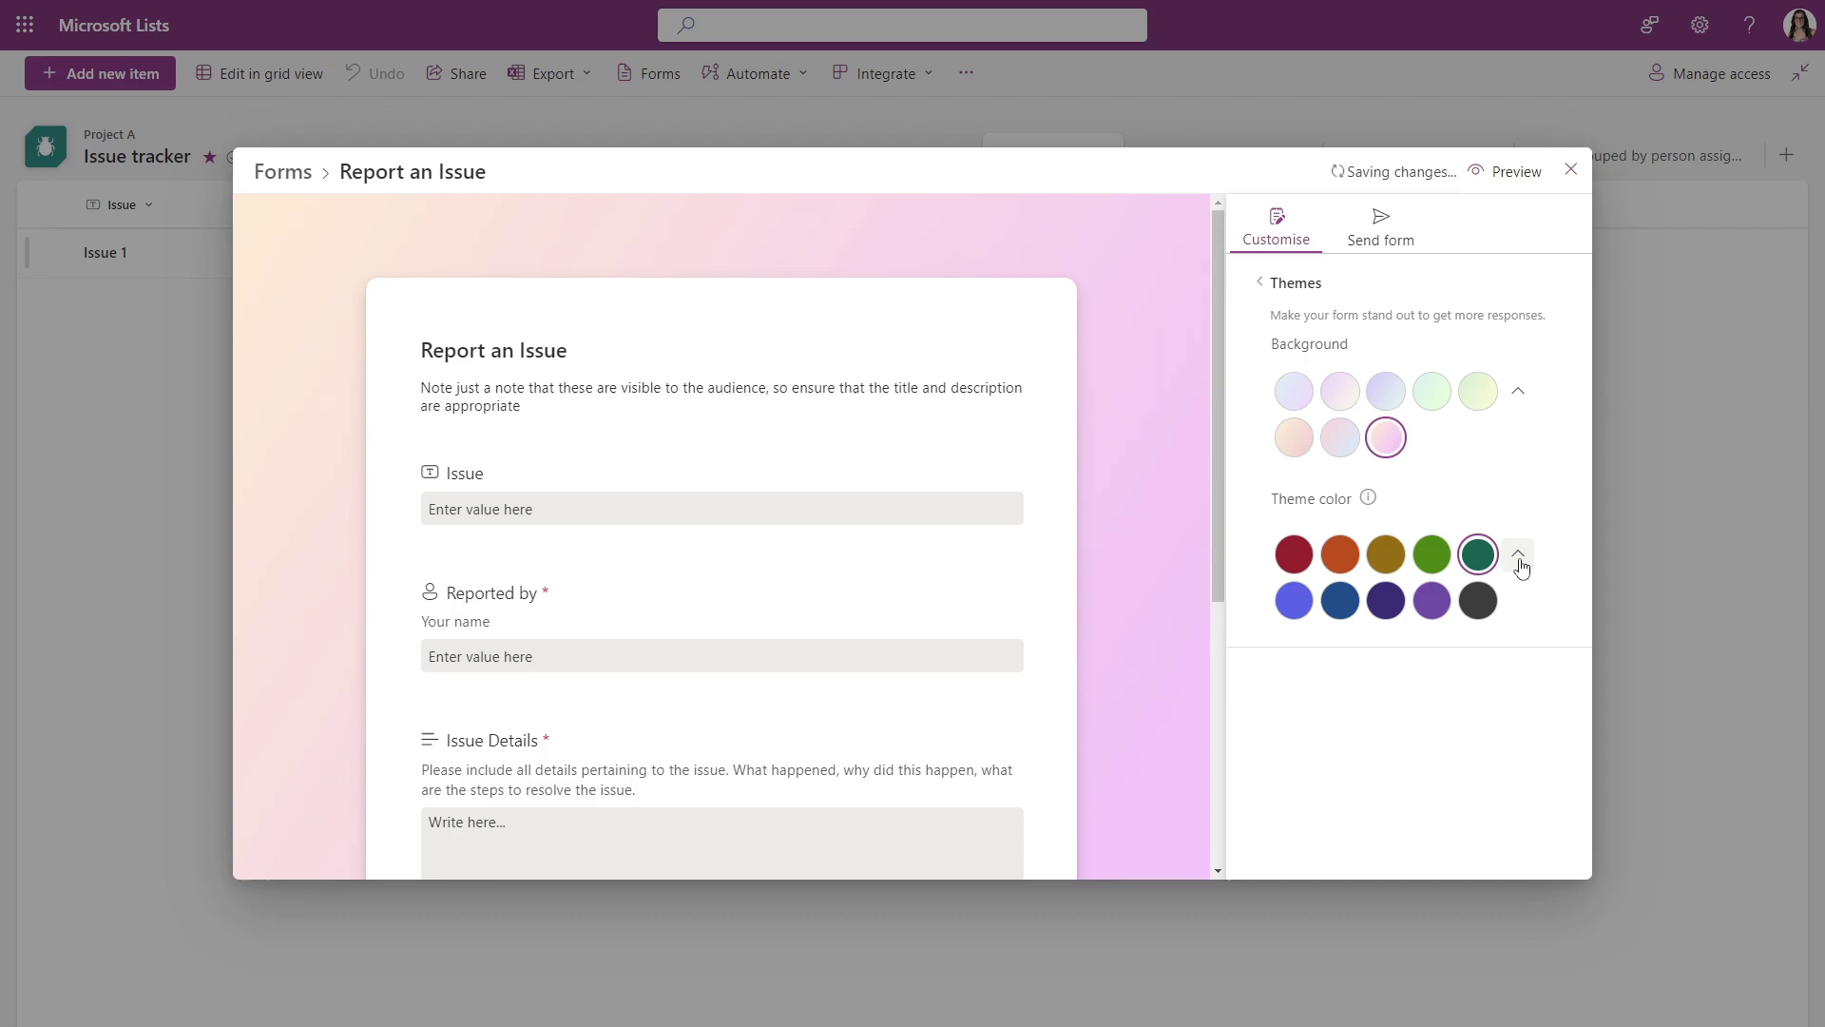
pyautogui.click(1351, 616)
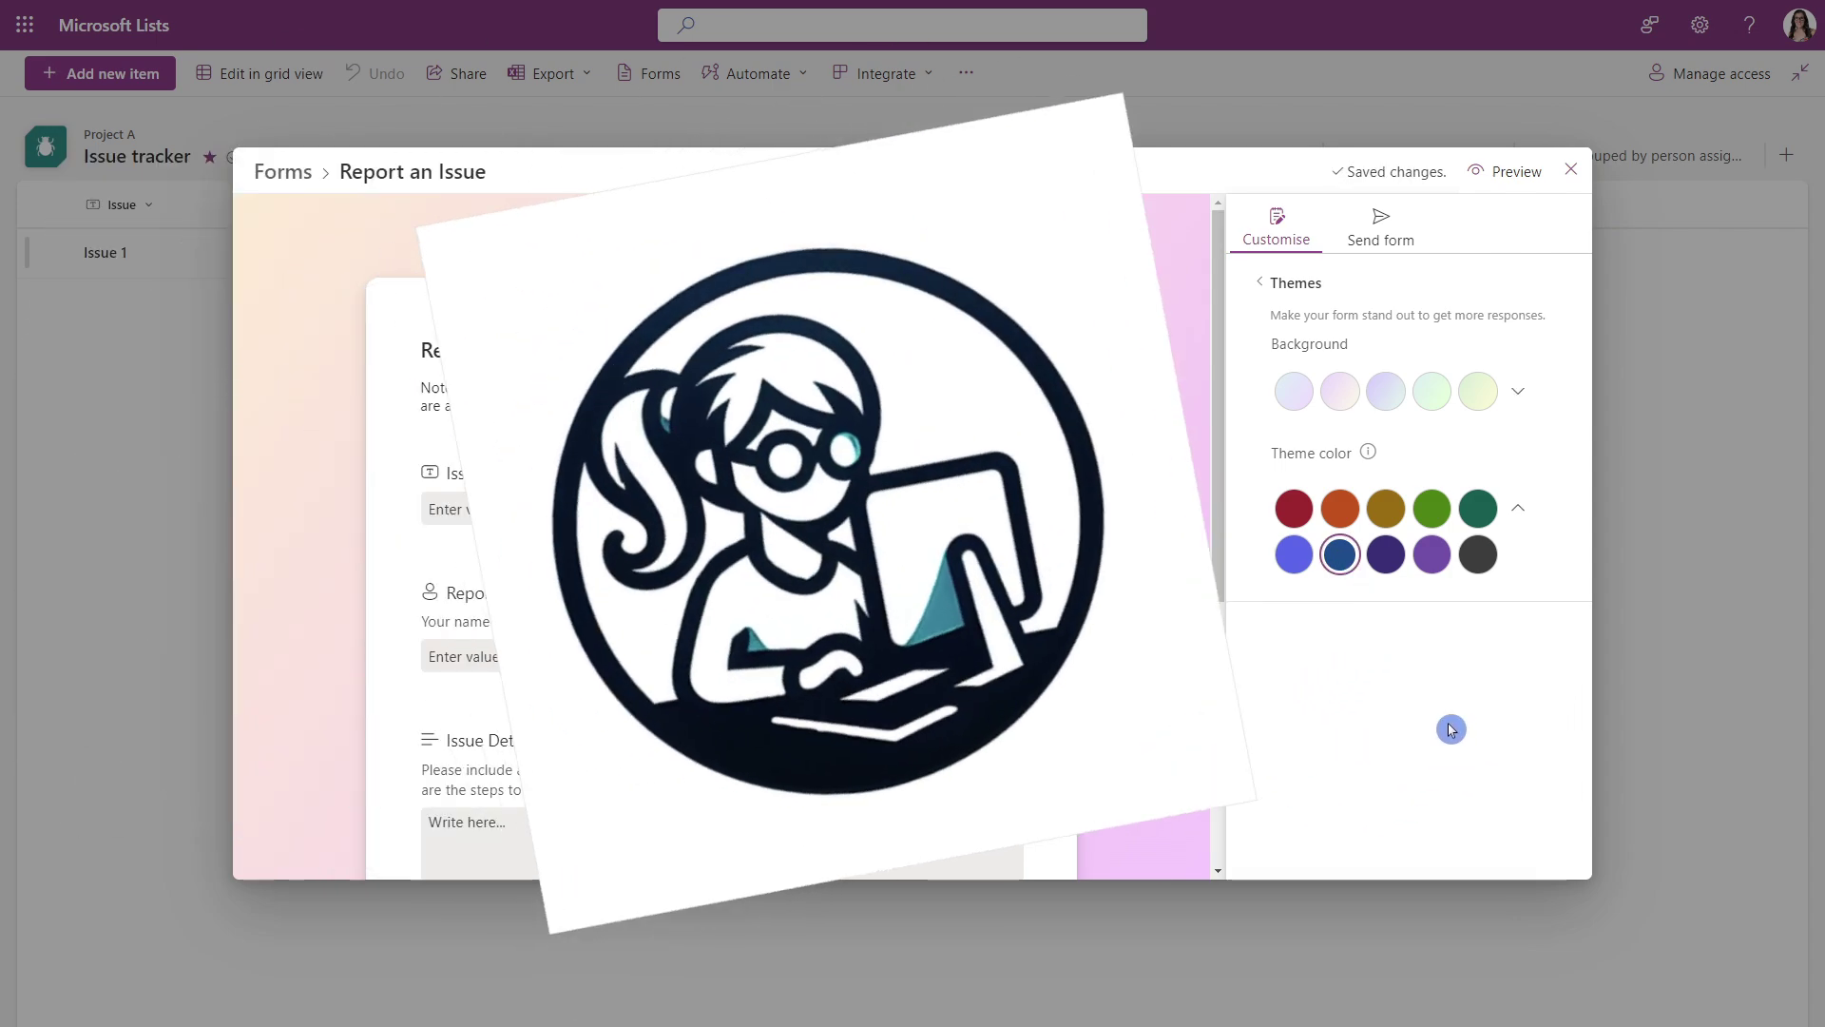
pyautogui.click(1250, 391)
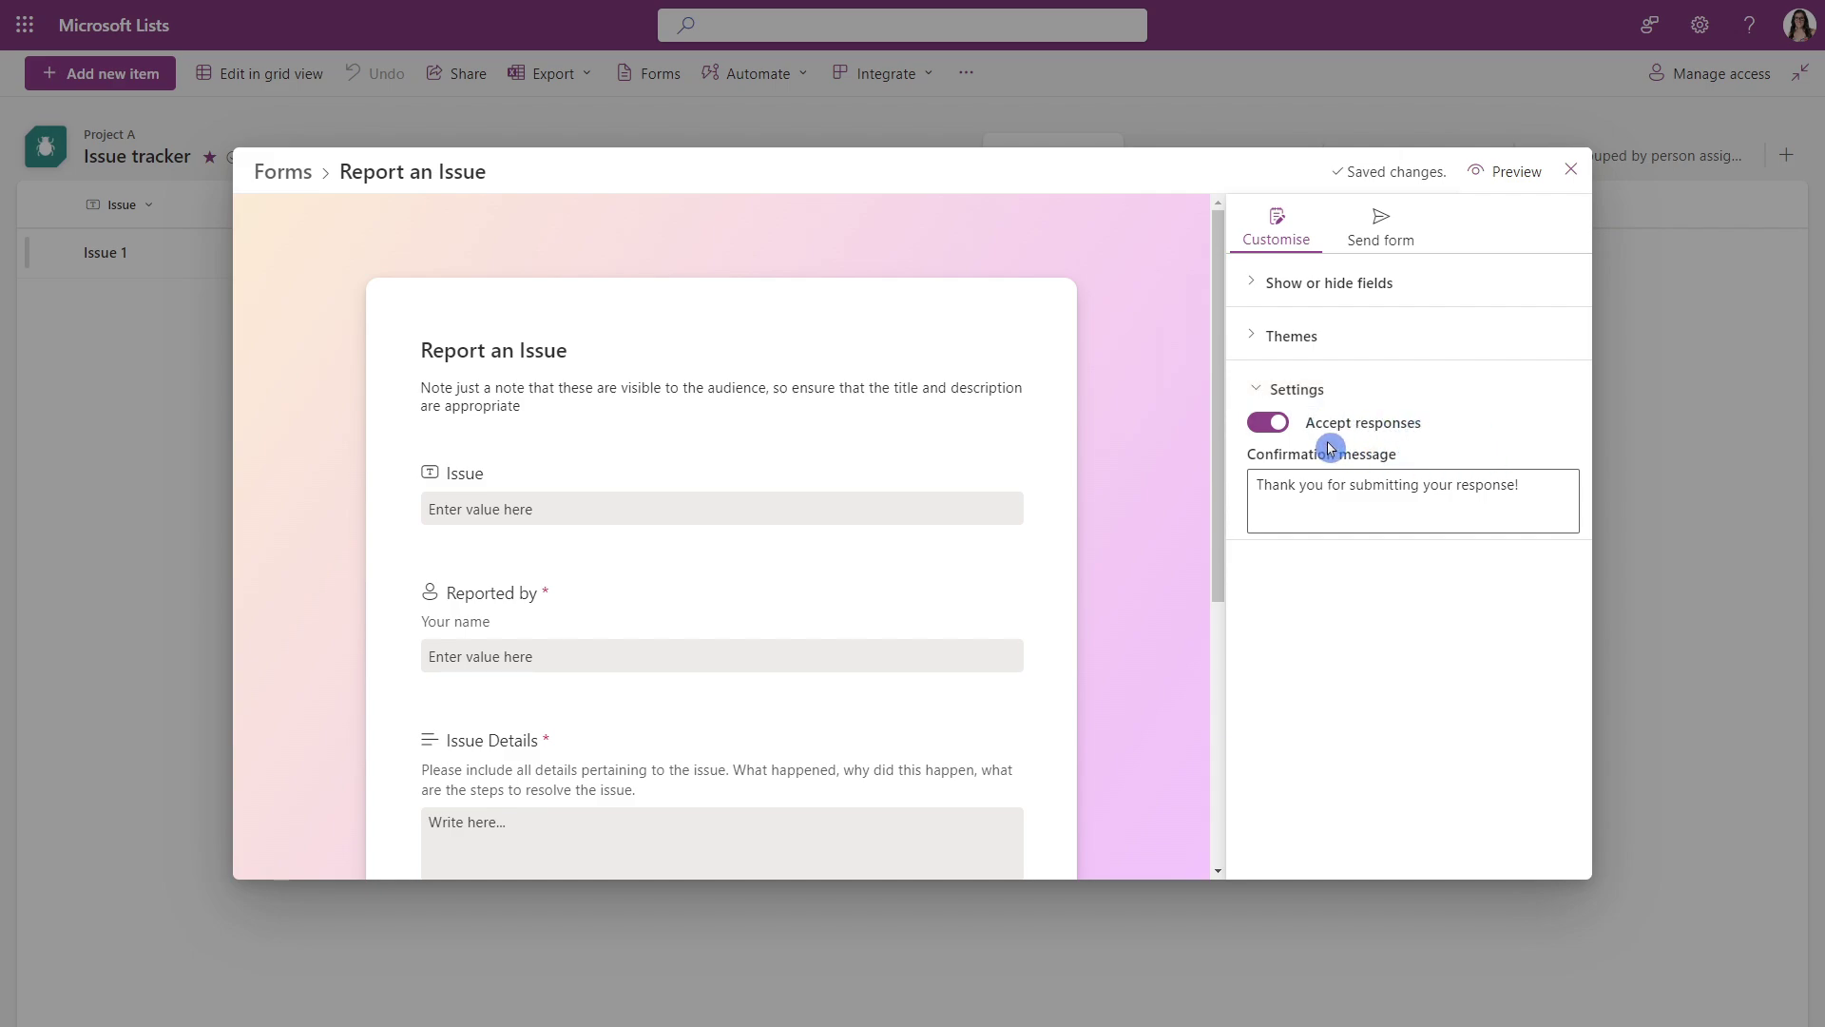
# Step: Turn Accept responses off and back on so the form keeps accepting responses
pyautogui.click(1278, 425)
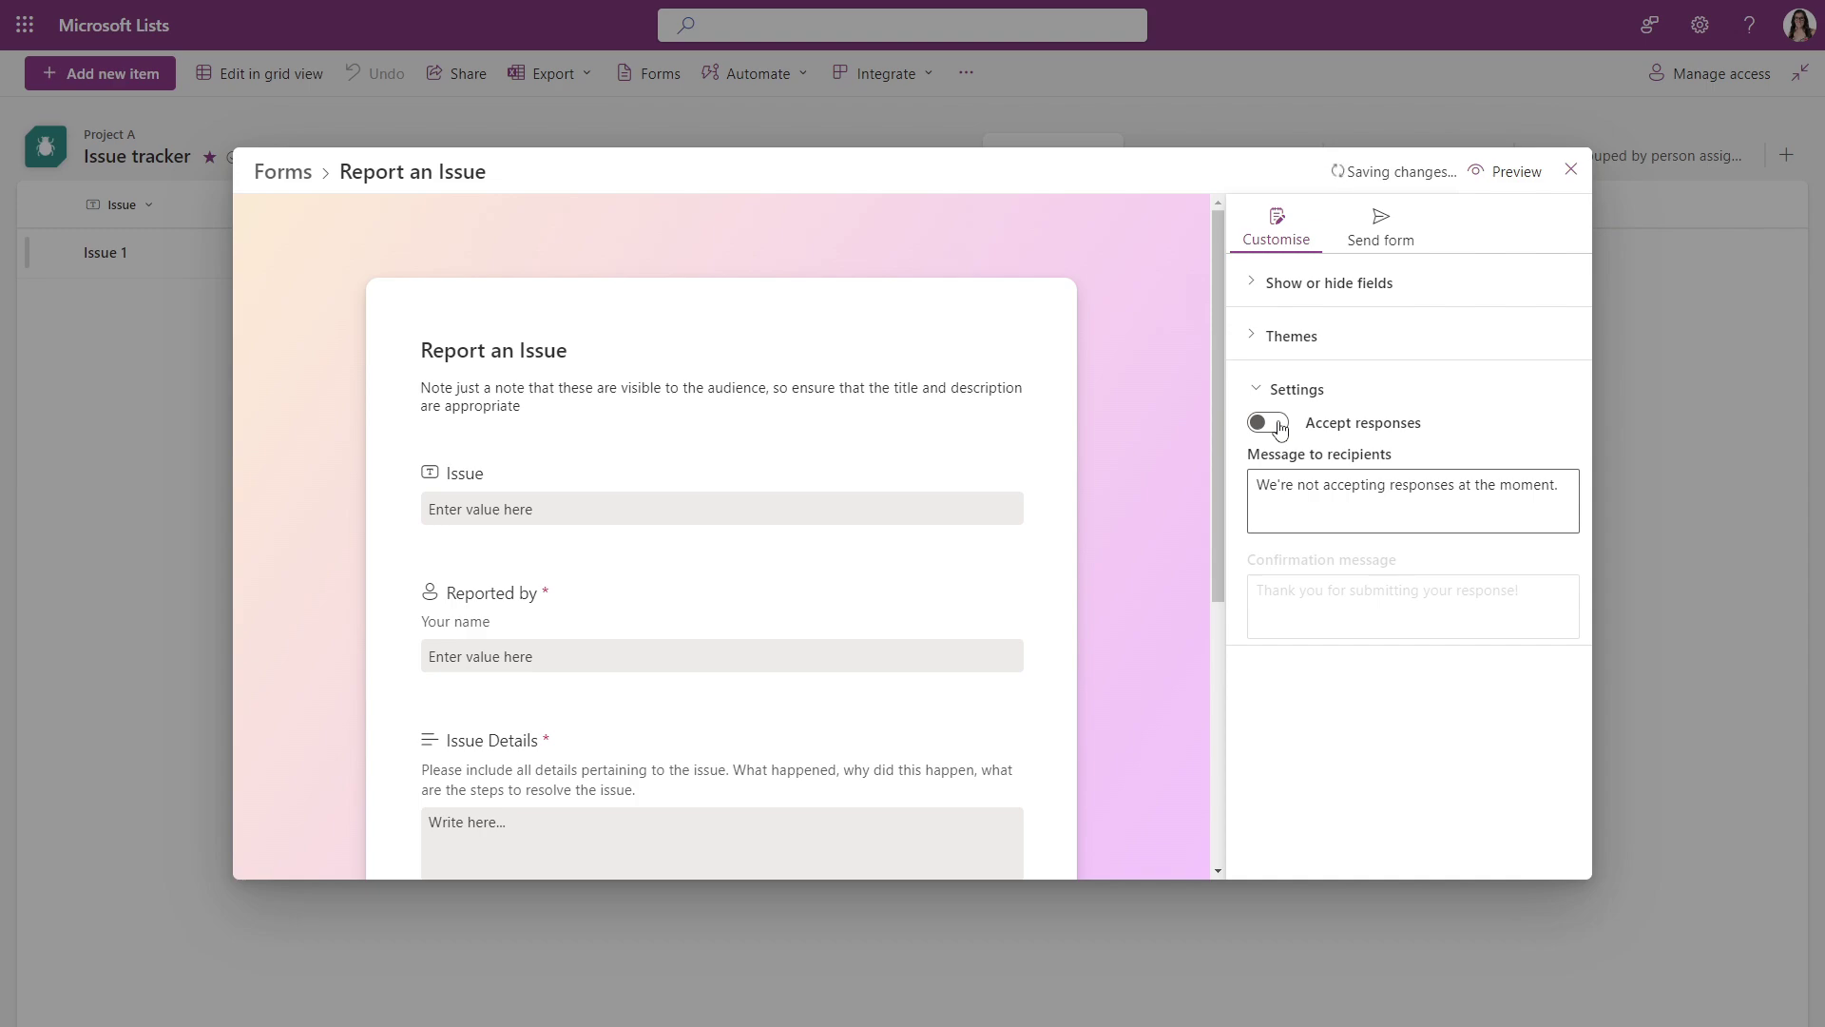
pyautogui.moveTo(1254, 485); pyautogui.dragTo(1585, 489)
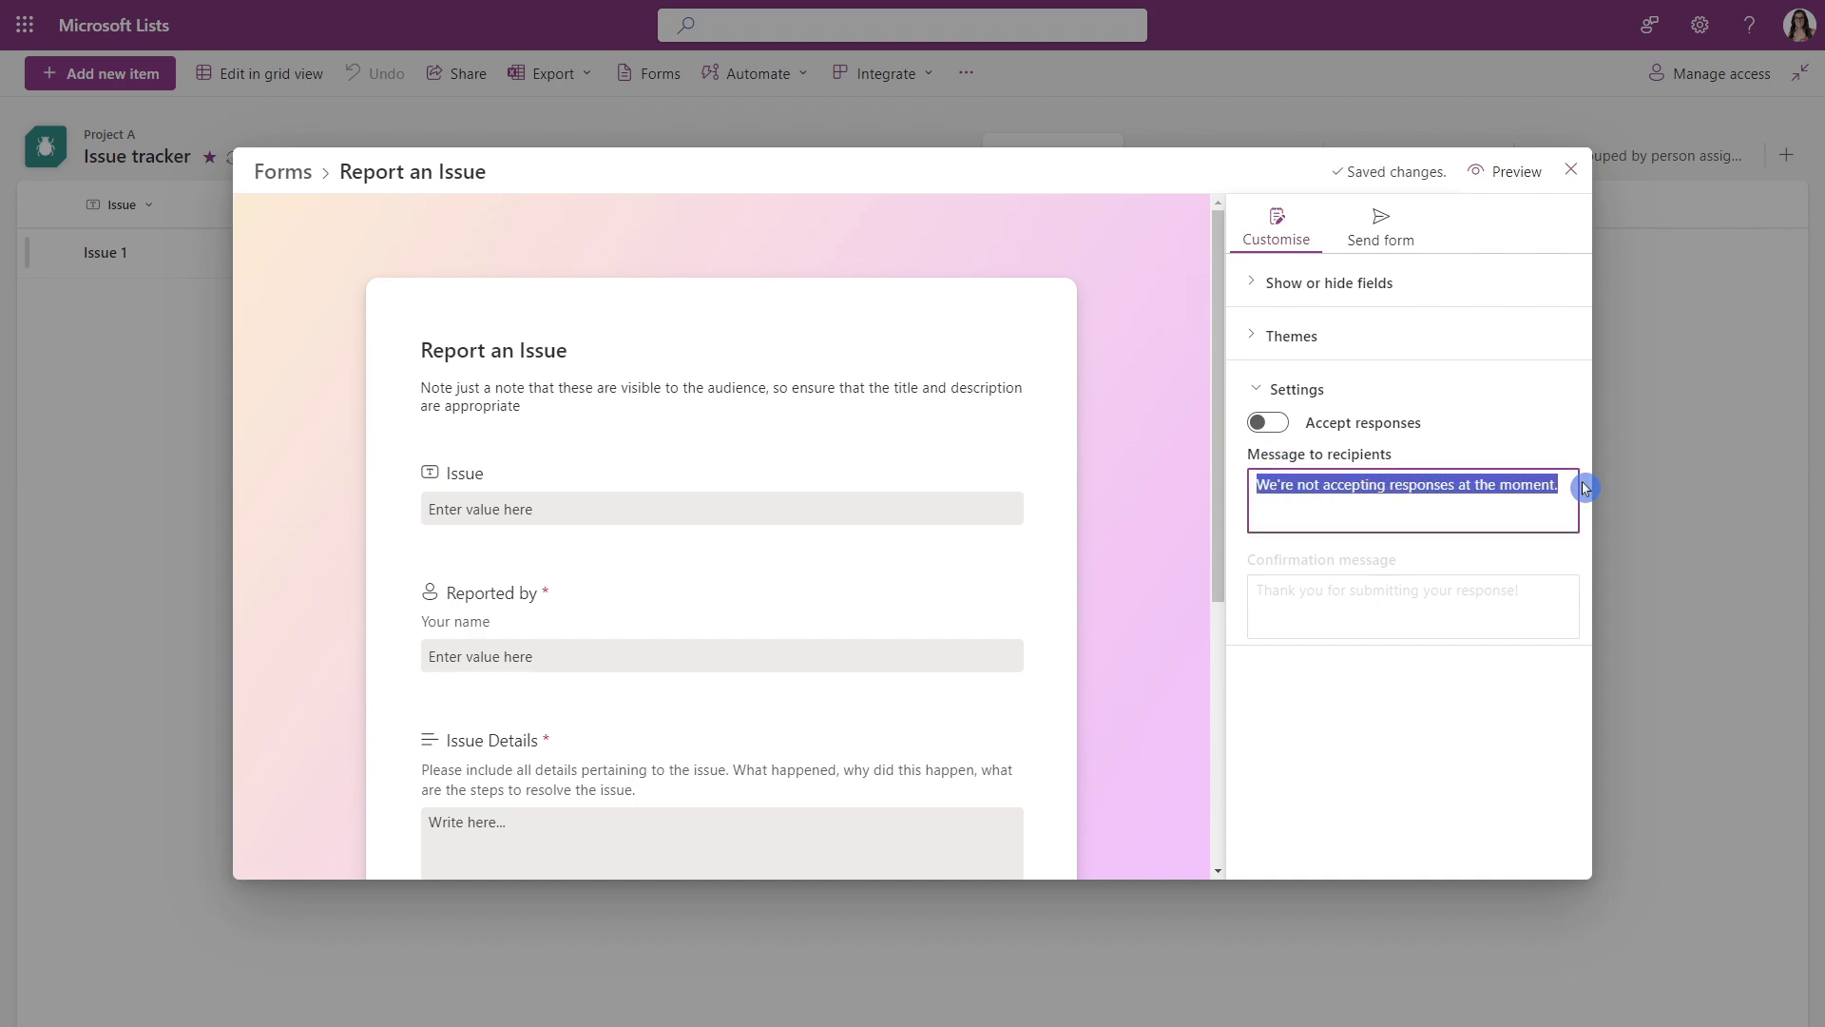
pyautogui.click(1271, 425)
# Step: Replace the confirmation message with 'Thumbs up 👍 Subscribe ❤'
pyautogui.moveTo(1521, 485); pyautogui.dragTo(1251, 477)
pyautogui.click(1342, 798)
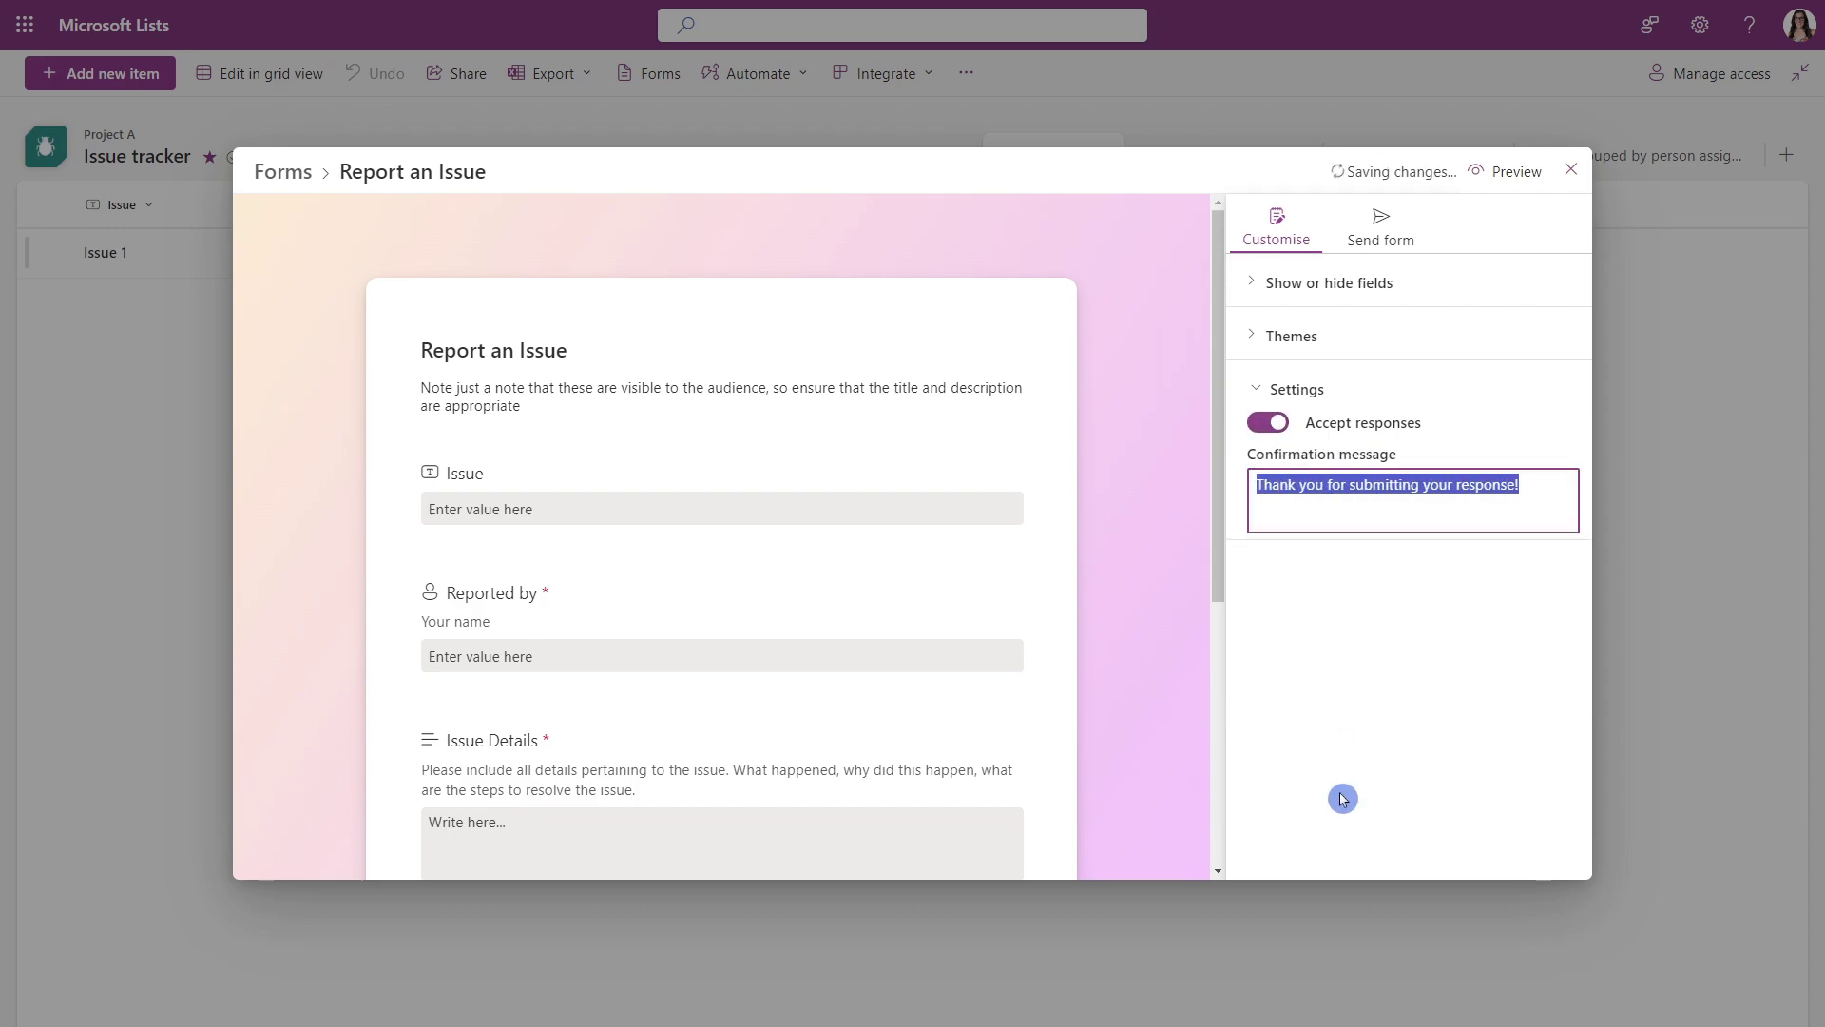
pyautogui.write('Thumbs up 👍 Subscribe ❤')
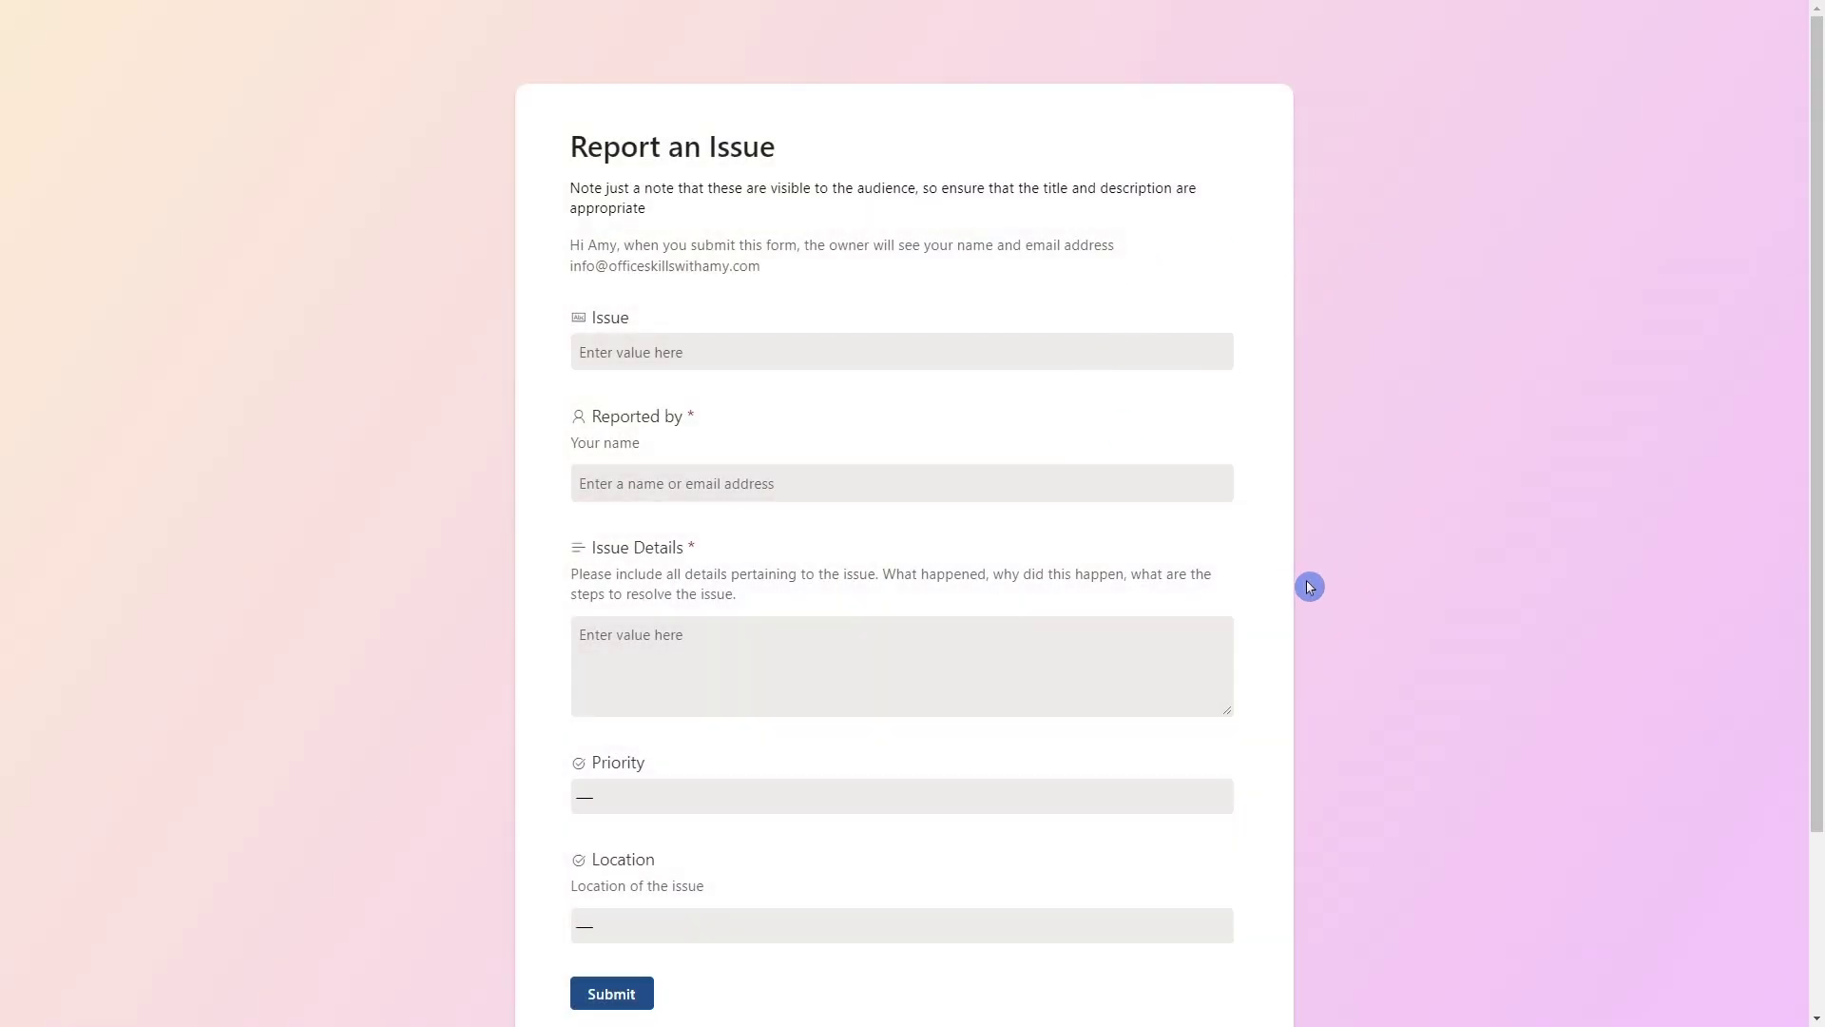
# Step: Scroll through the form preview before returning to the Report an Issue form editor
pyautogui.scroll(-1, 1360, 581)
pyautogui.scroll(-1, 1360, 582)
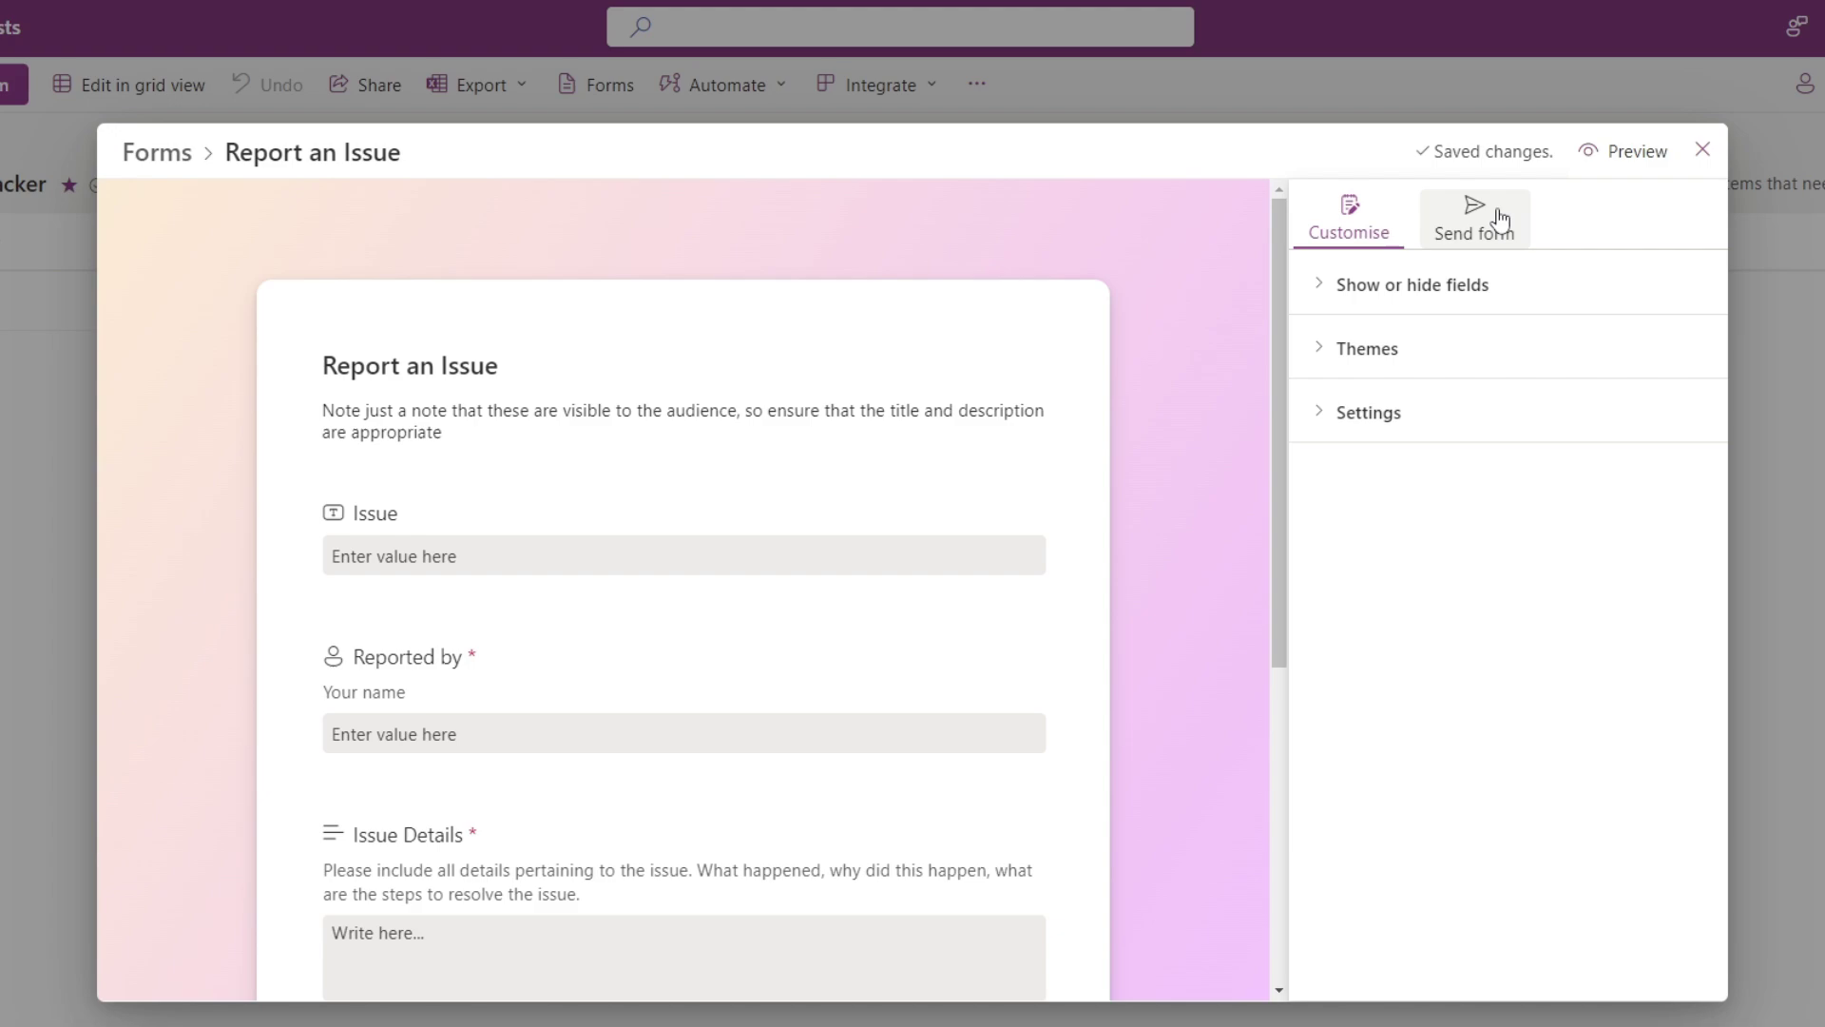
# Step: Bring up the Send form sharing options for the Report an Issue form
pyautogui.click(1494, 223)
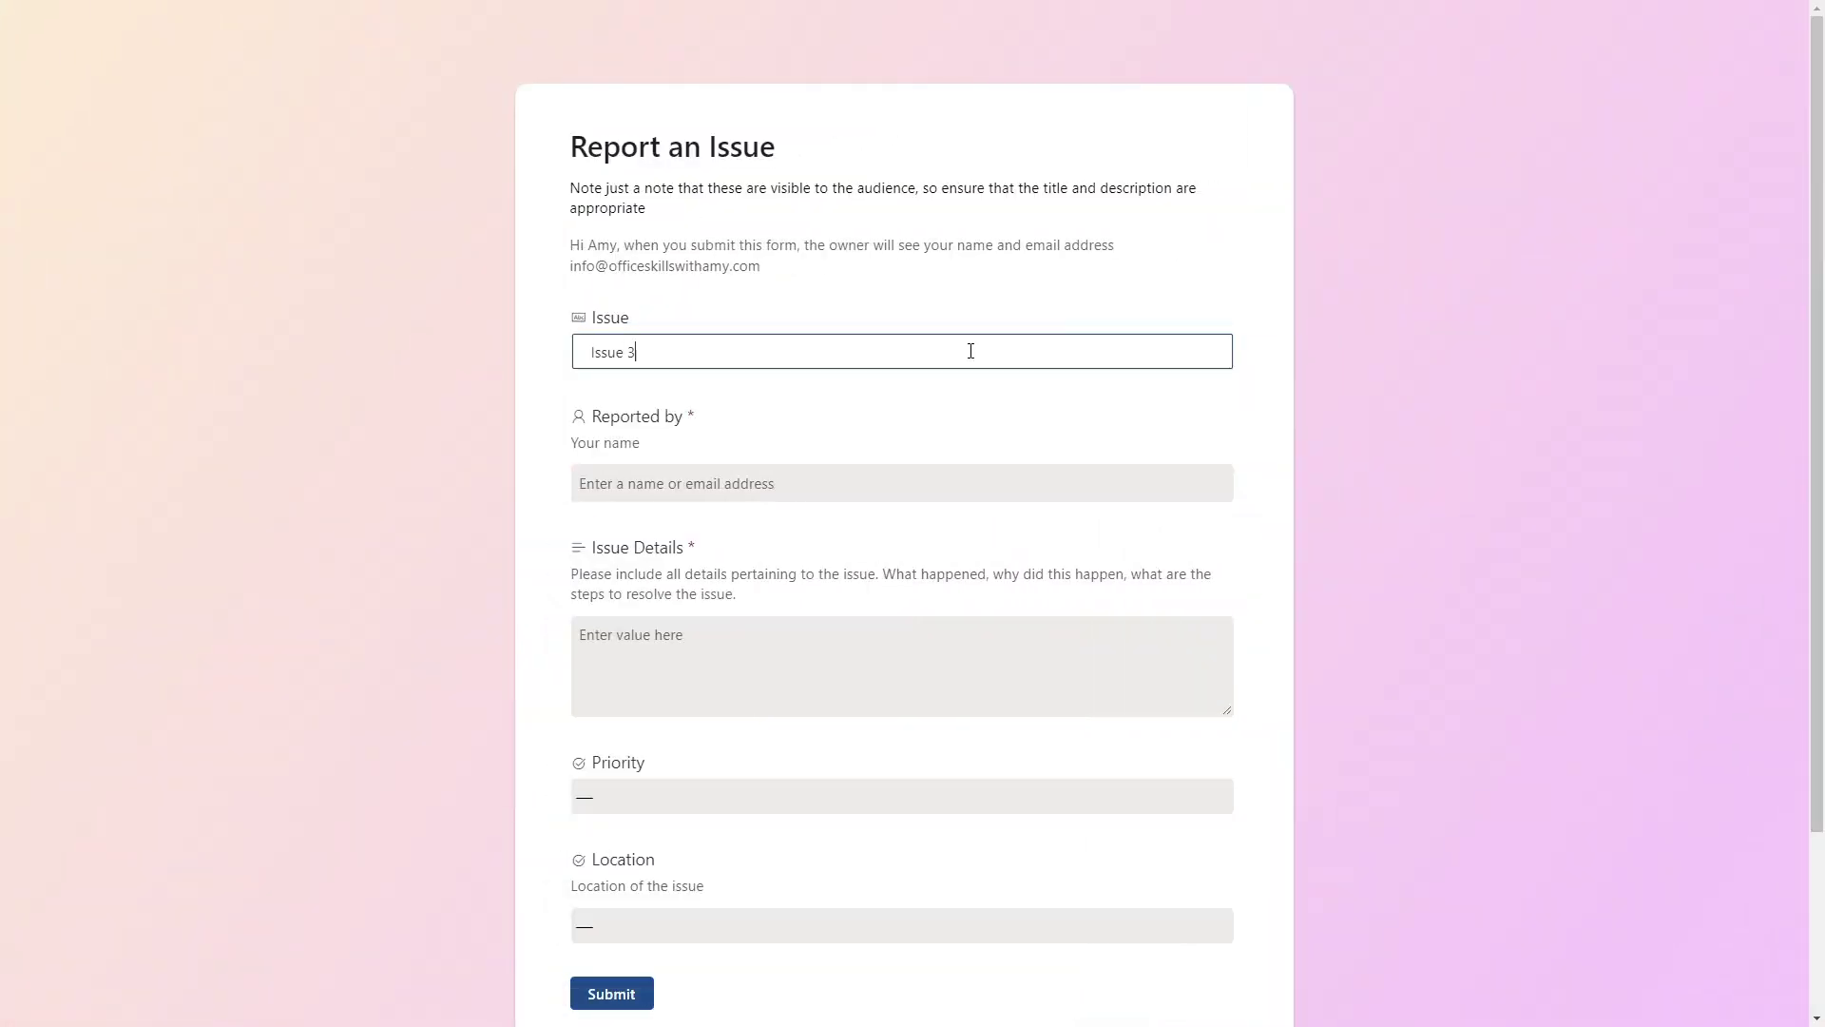
# Step: Set Reported by to the suggested person from the people picker
pyautogui.press('Tab')
pyautogui.click(917, 464)
pyautogui.write('am')
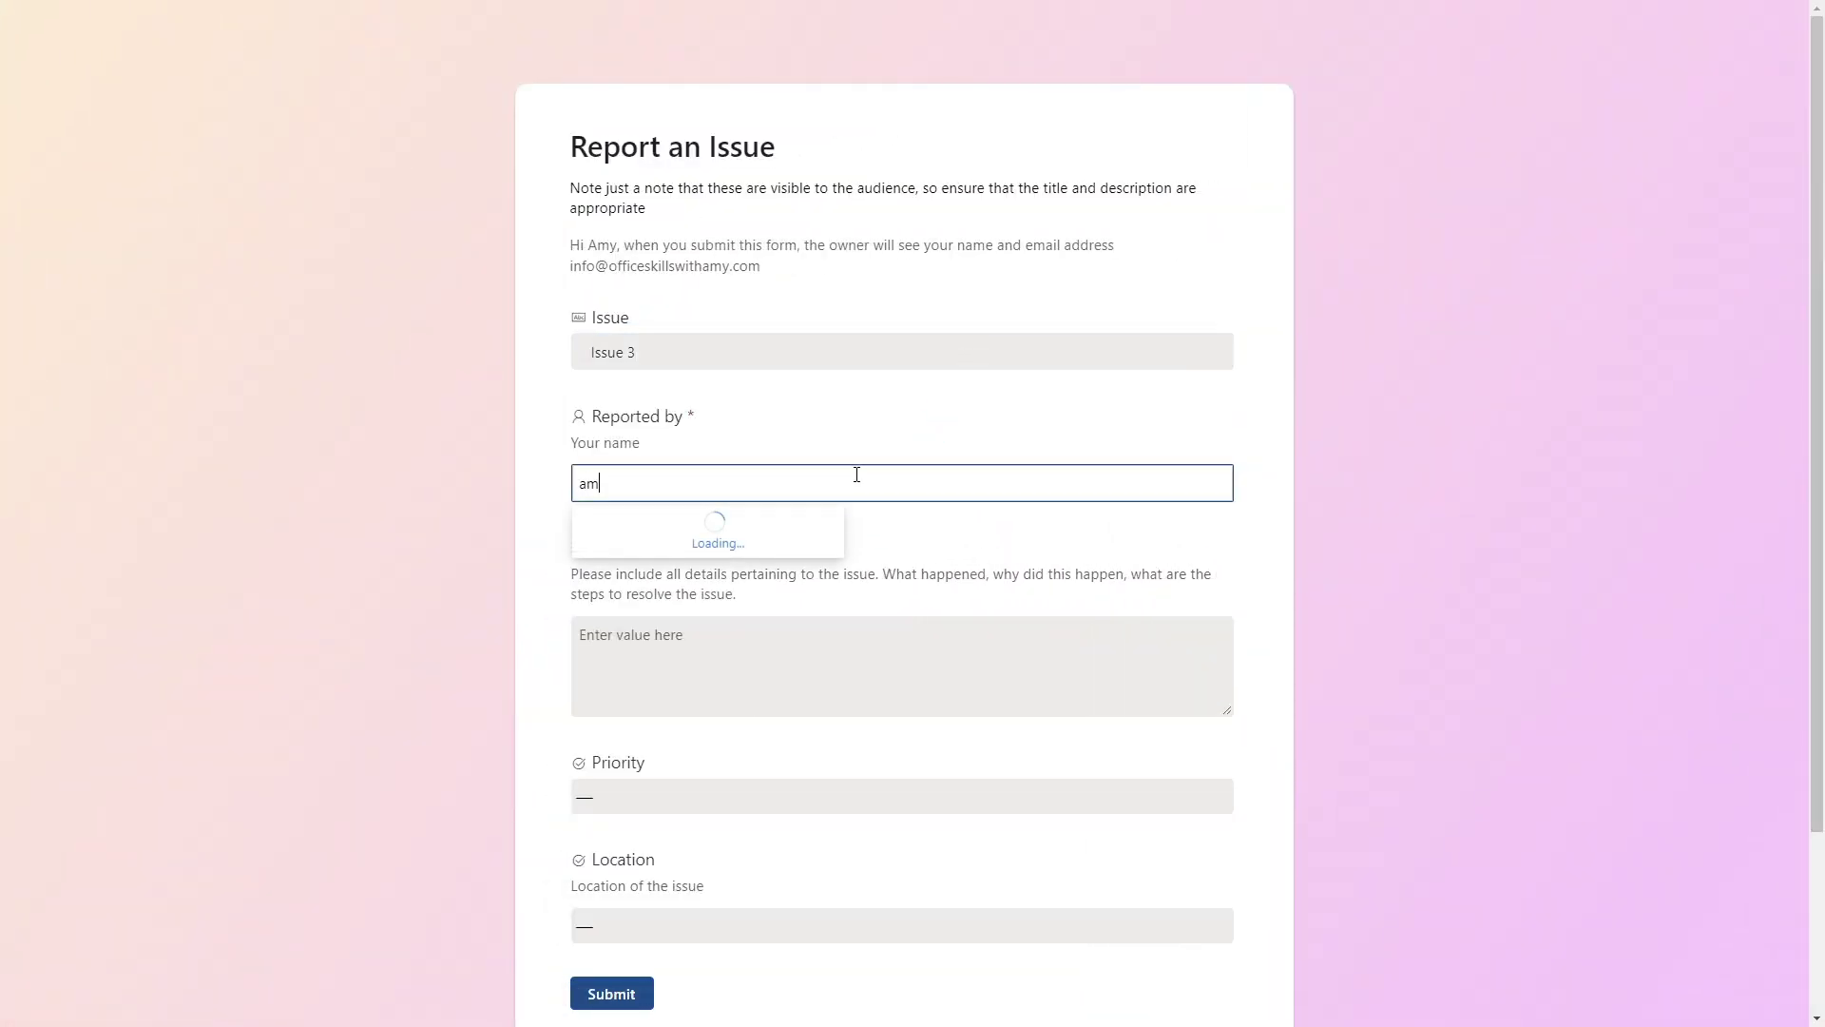
pyautogui.write('y')
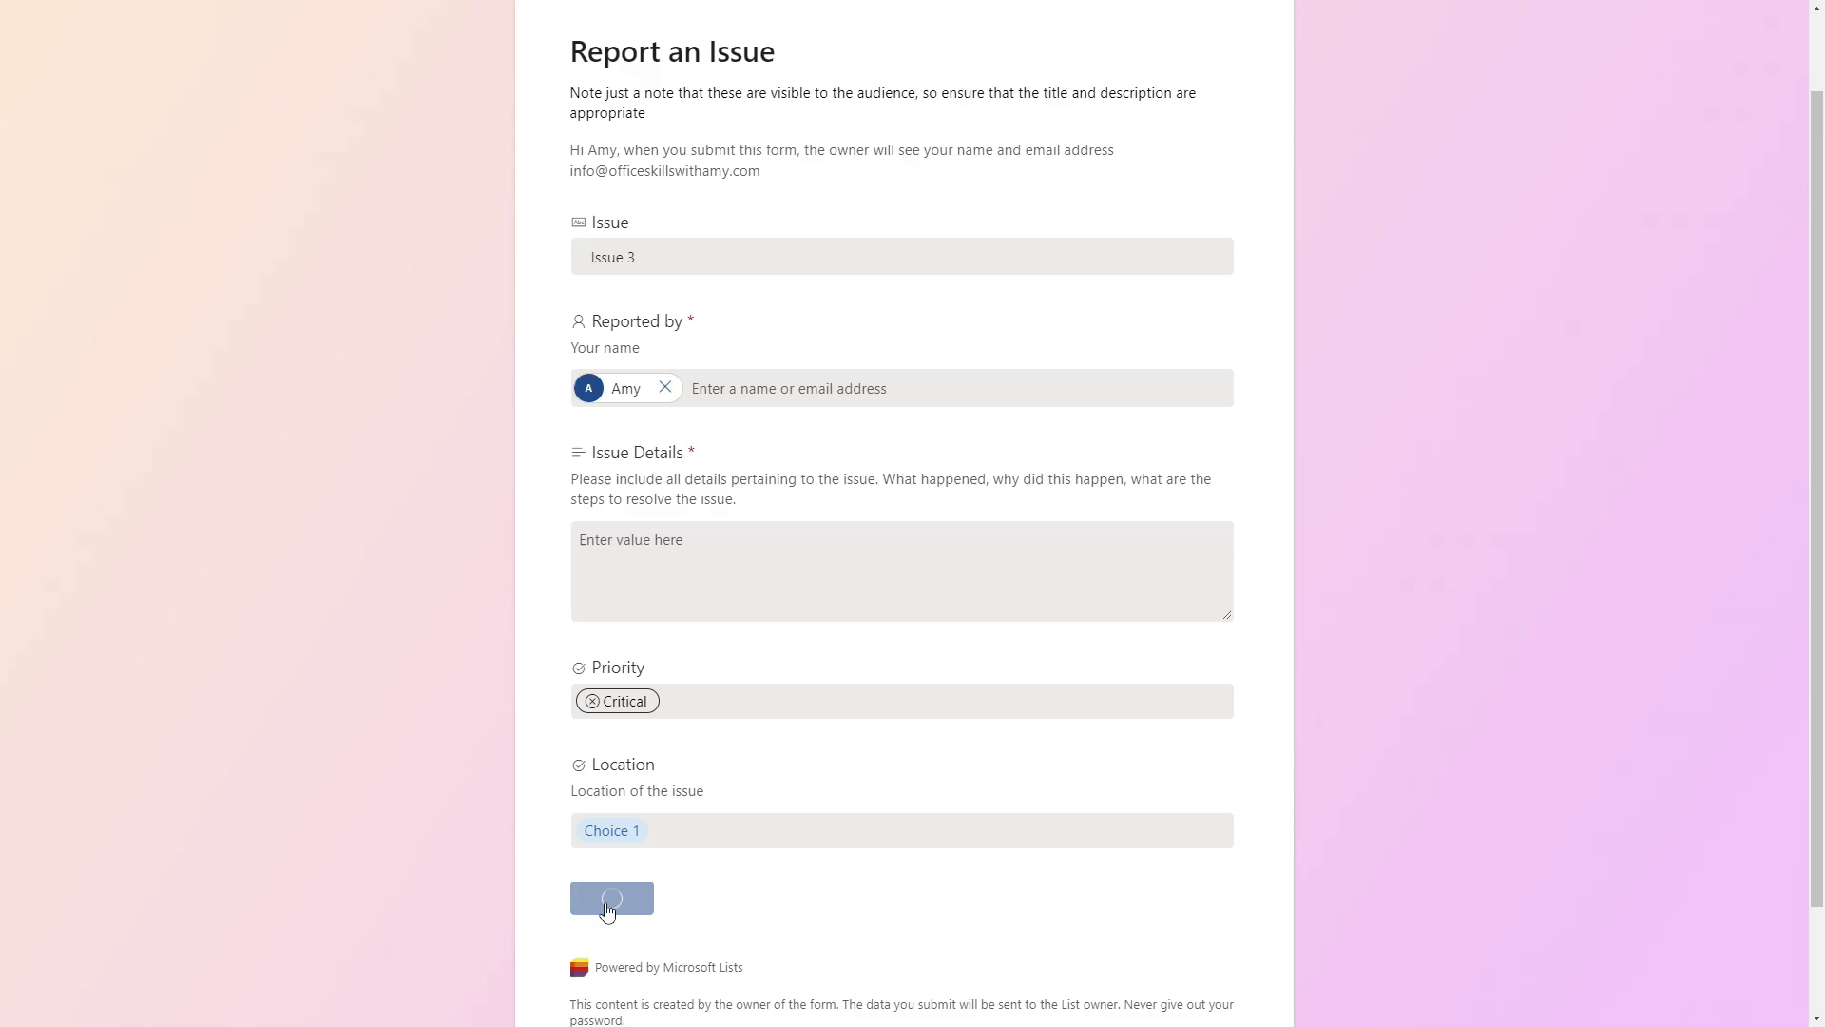
pyautogui.click(611, 897)
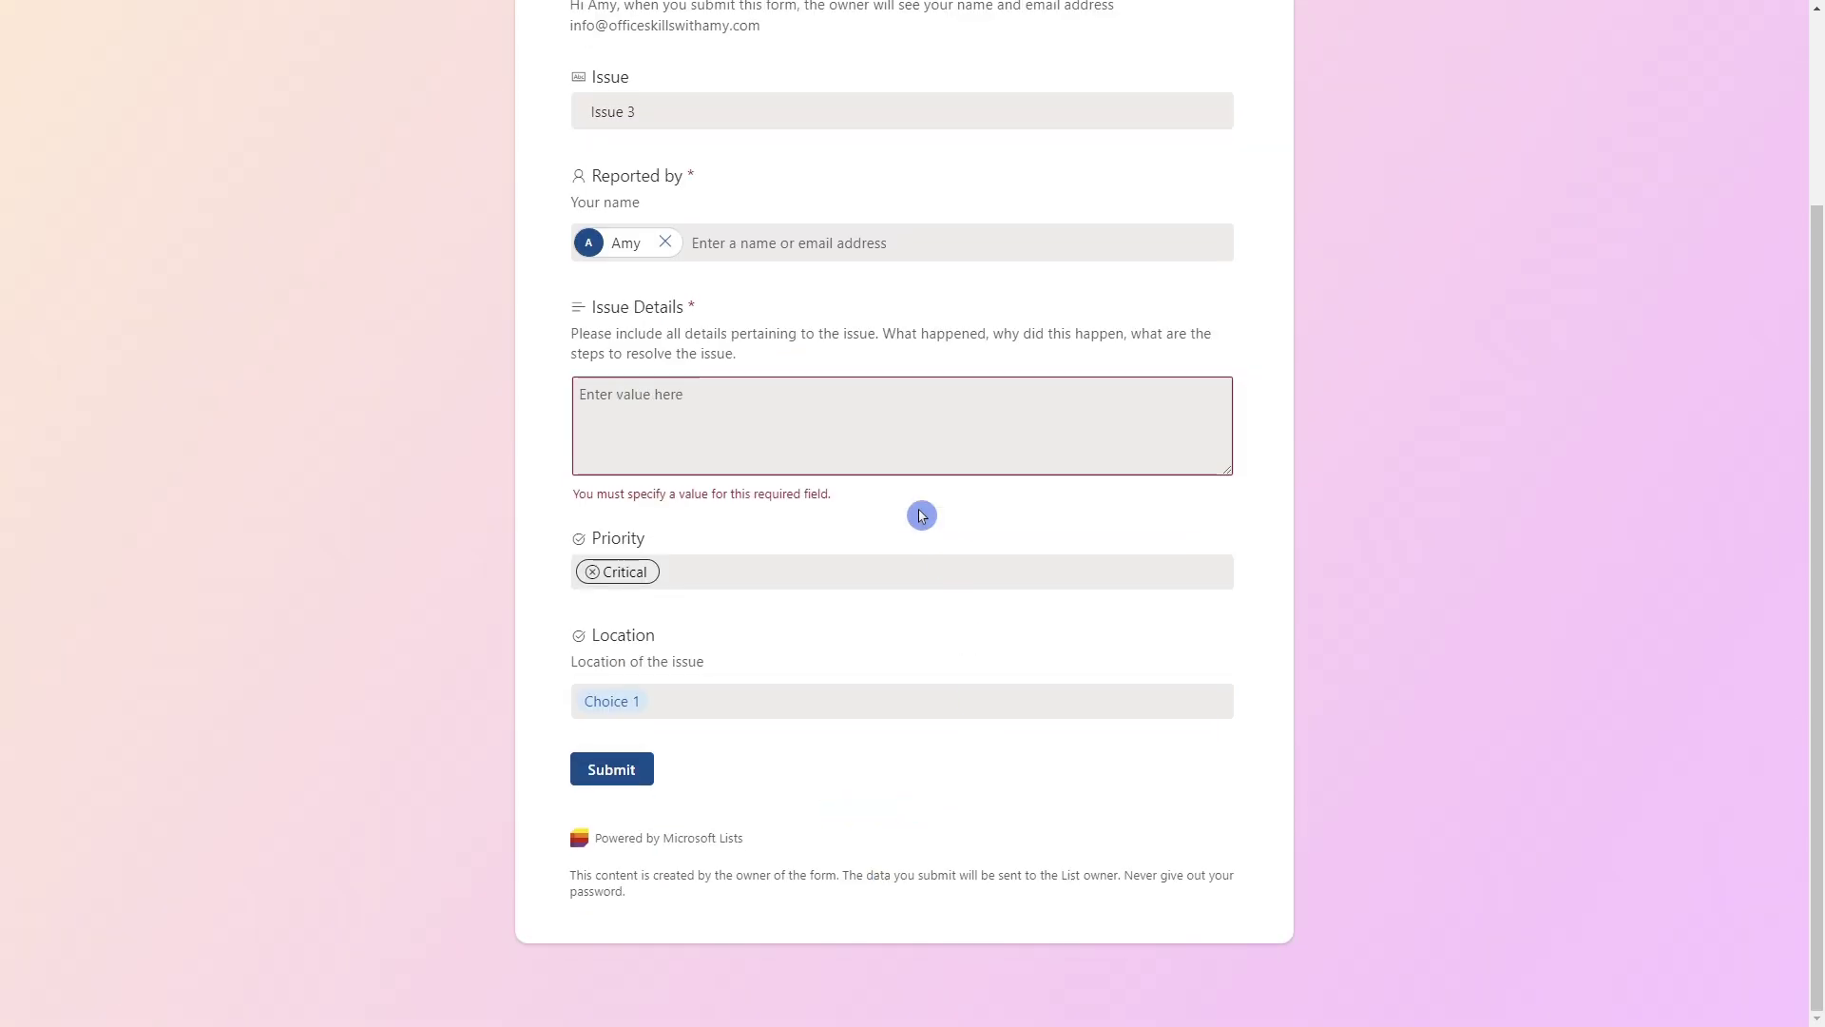
# Step: Paste the feature-request comment into Issue Details and submit Issue 3
pyautogui.click(822, 430)
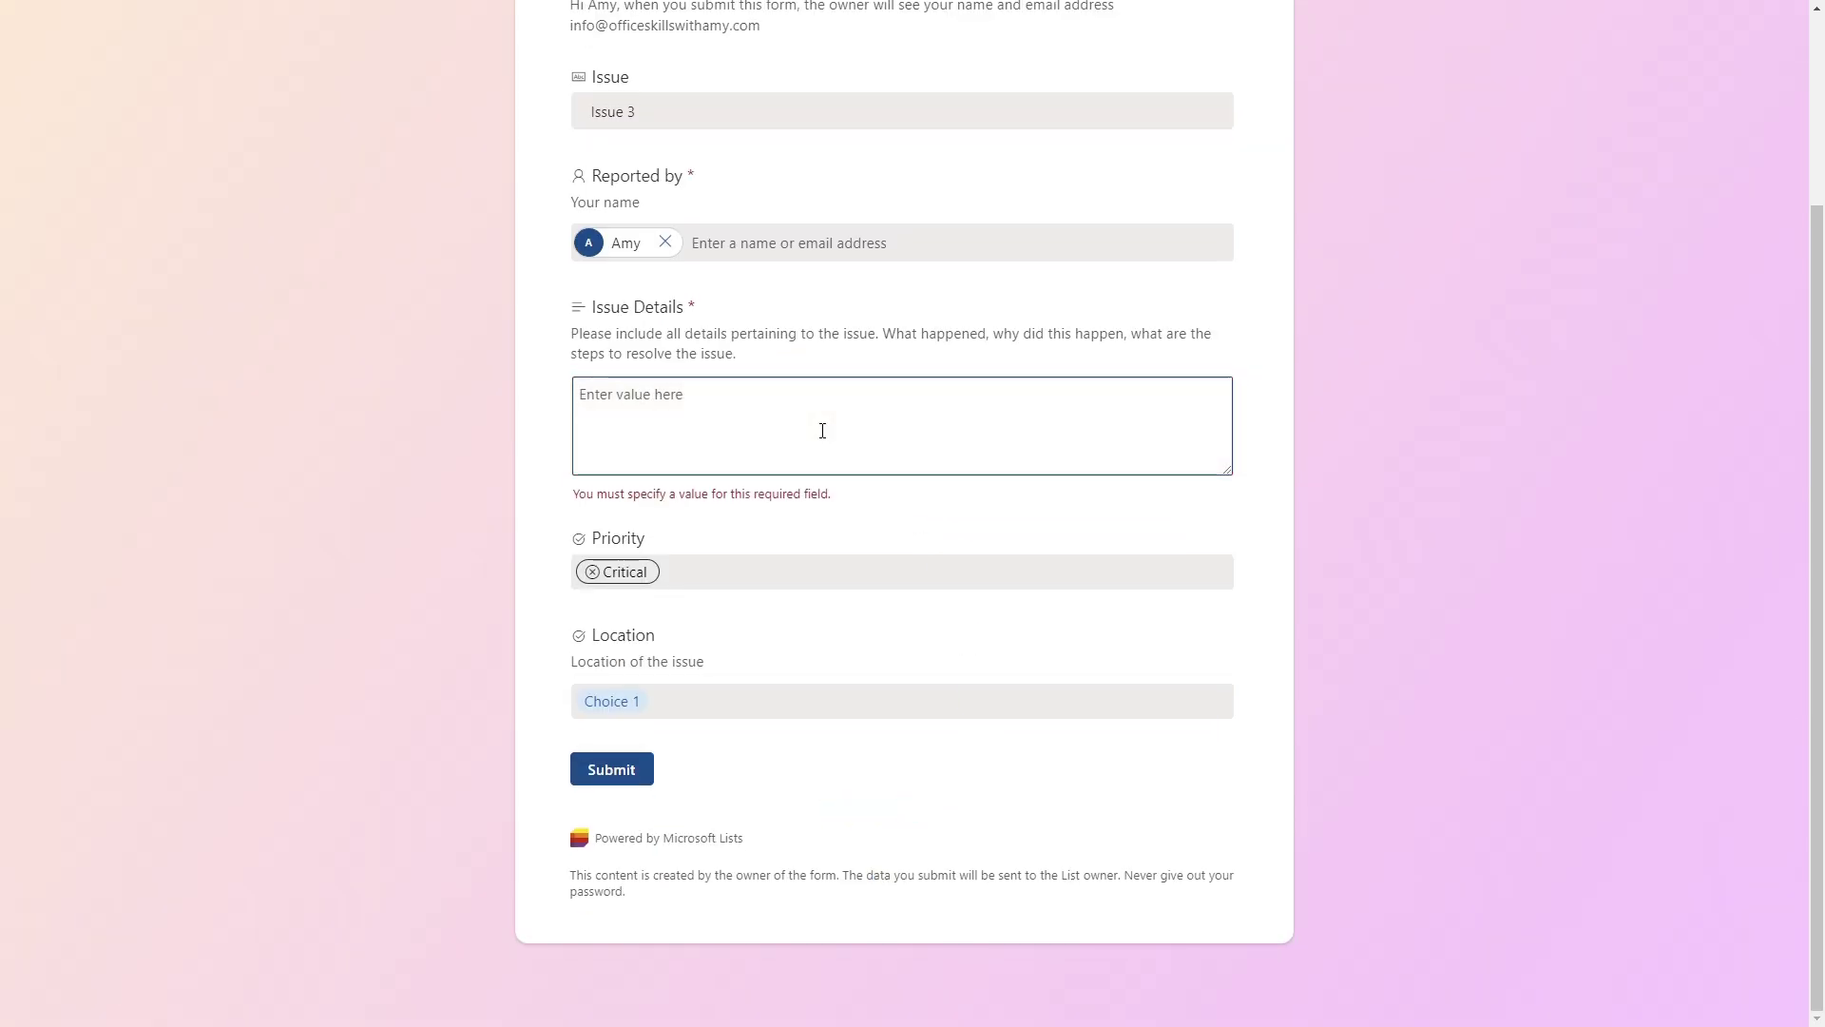
pyautogui.scroll(1, 787, 458)
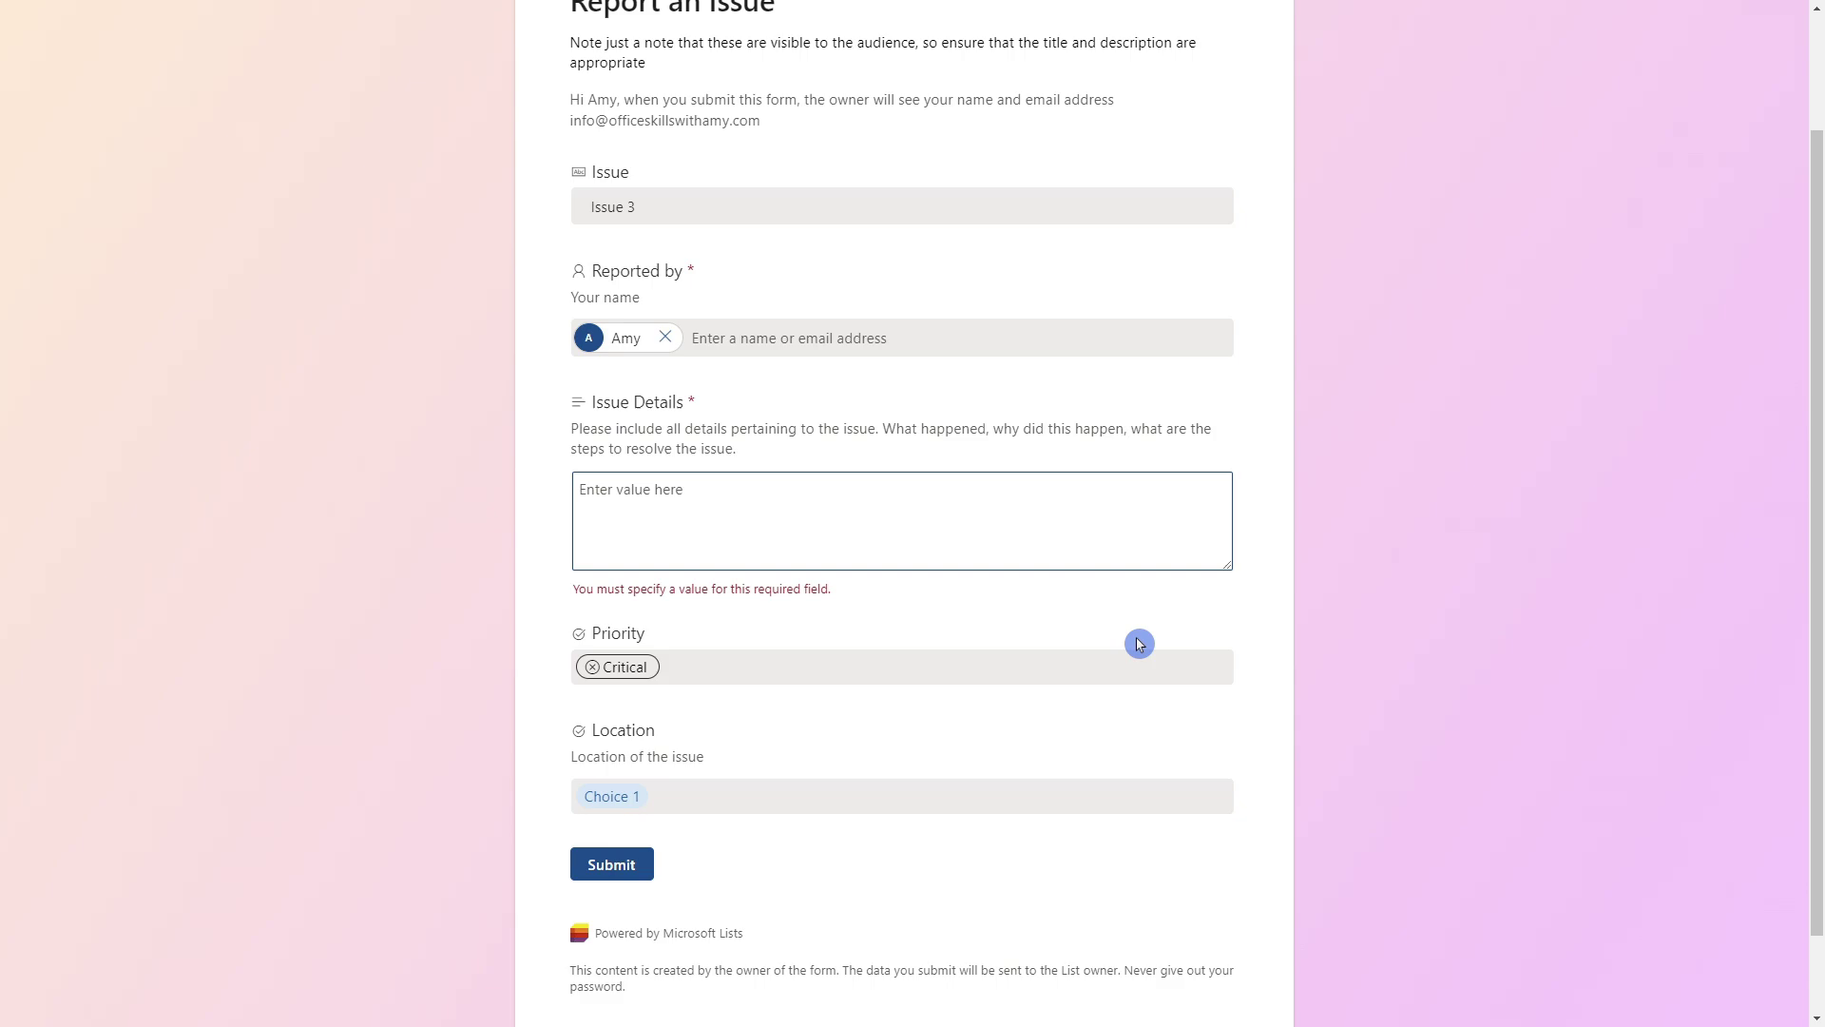
pyautogui.hotkey('ctrl', 'v')
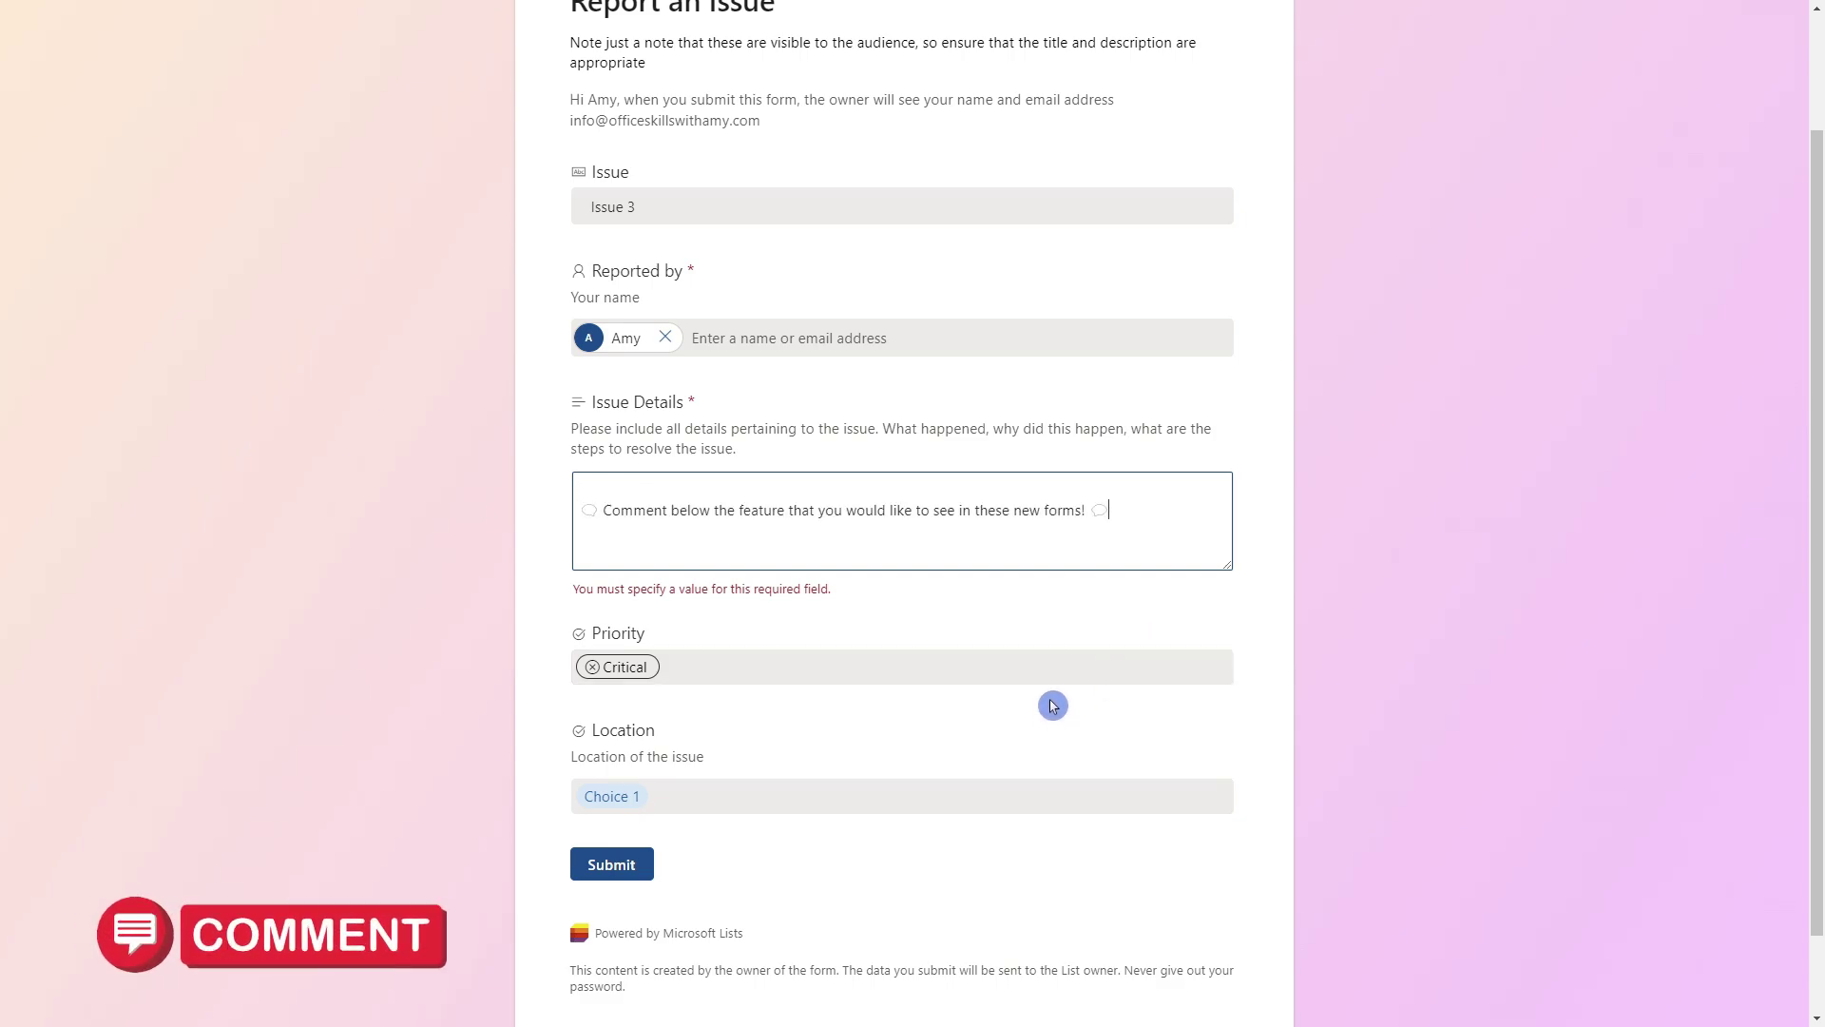
pyautogui.click(618, 867)
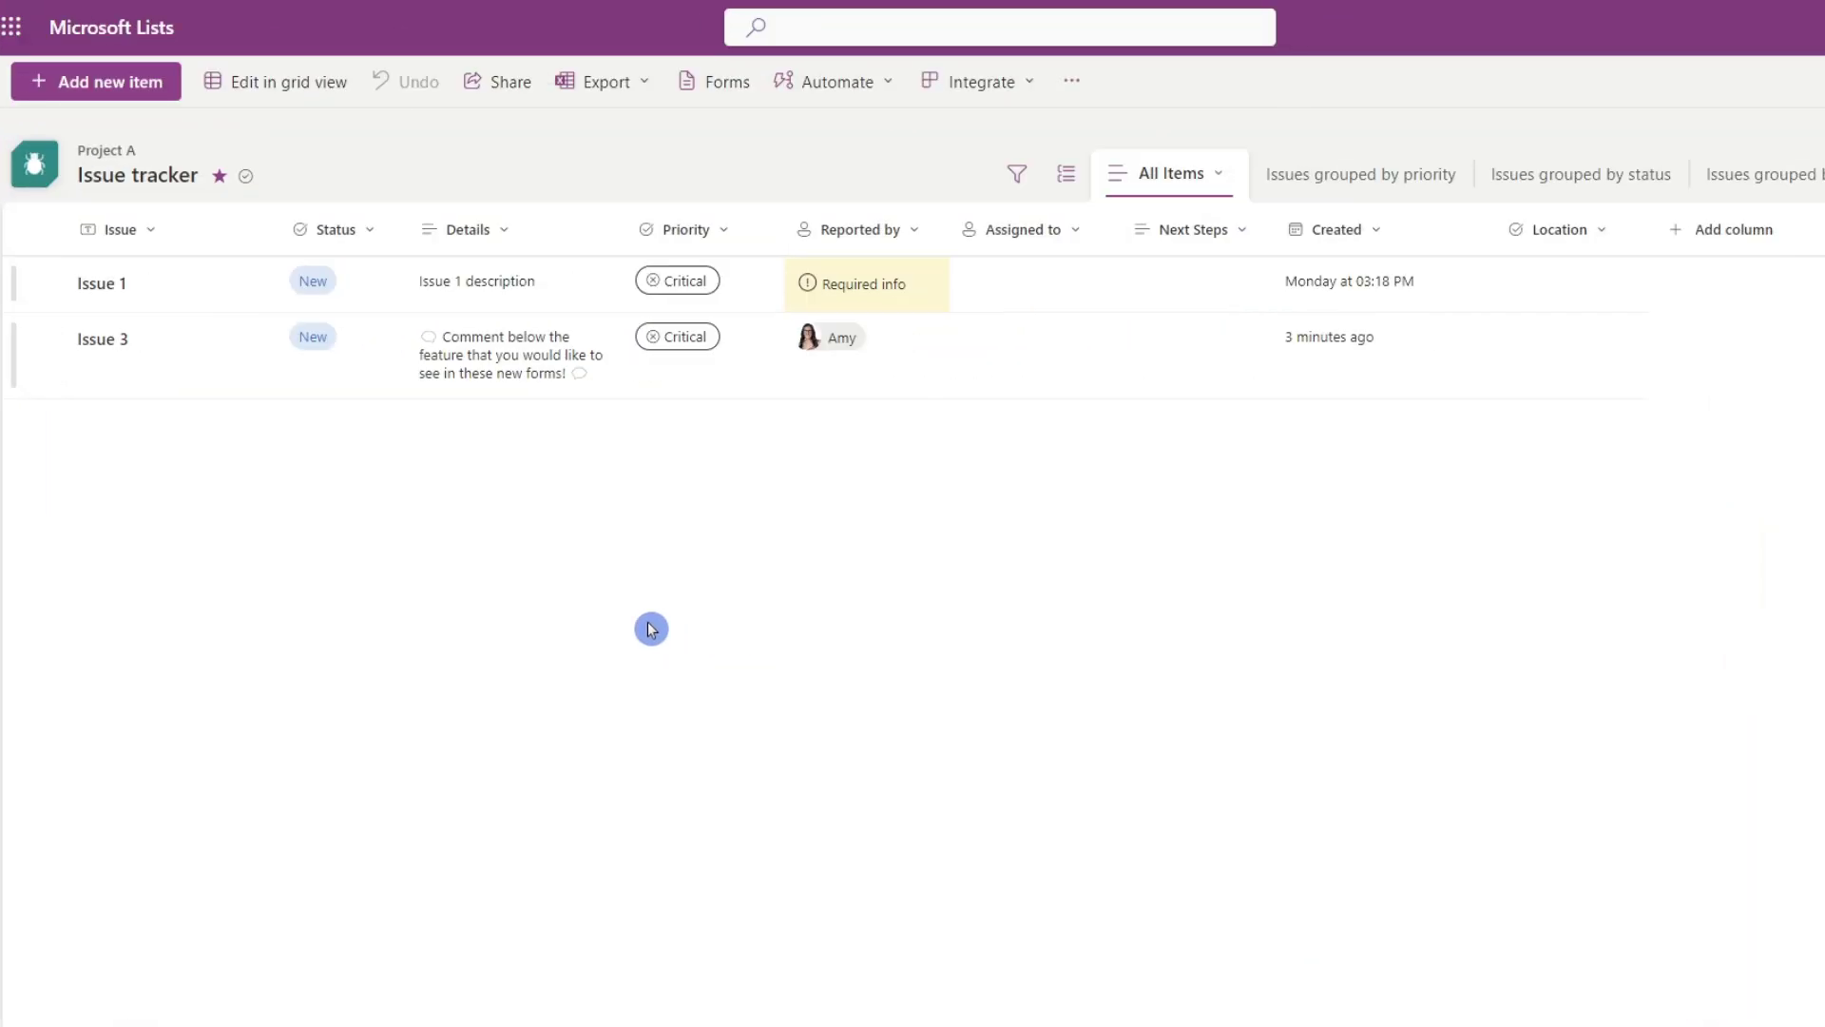
# Step: Review Issue 3's details and comment box, close the panel, and start entering a reporter on the new form
pyautogui.click(114, 342)
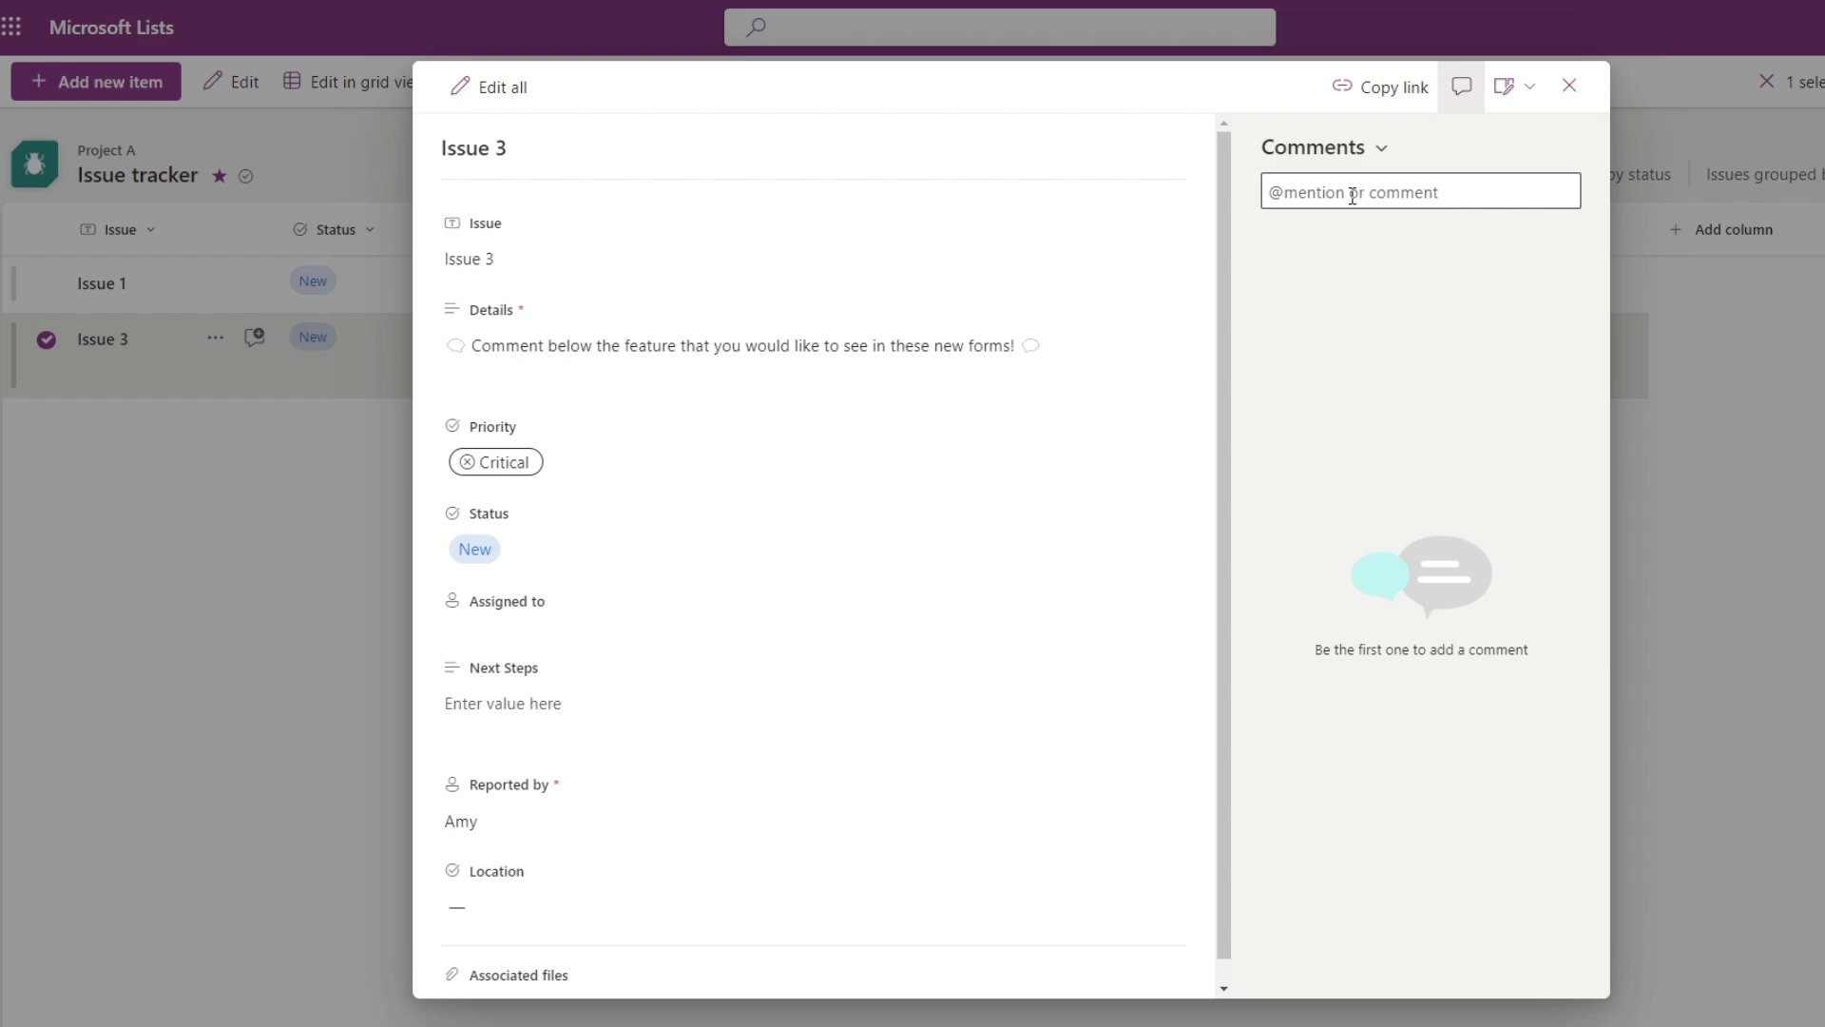
pyautogui.click(1352, 196)
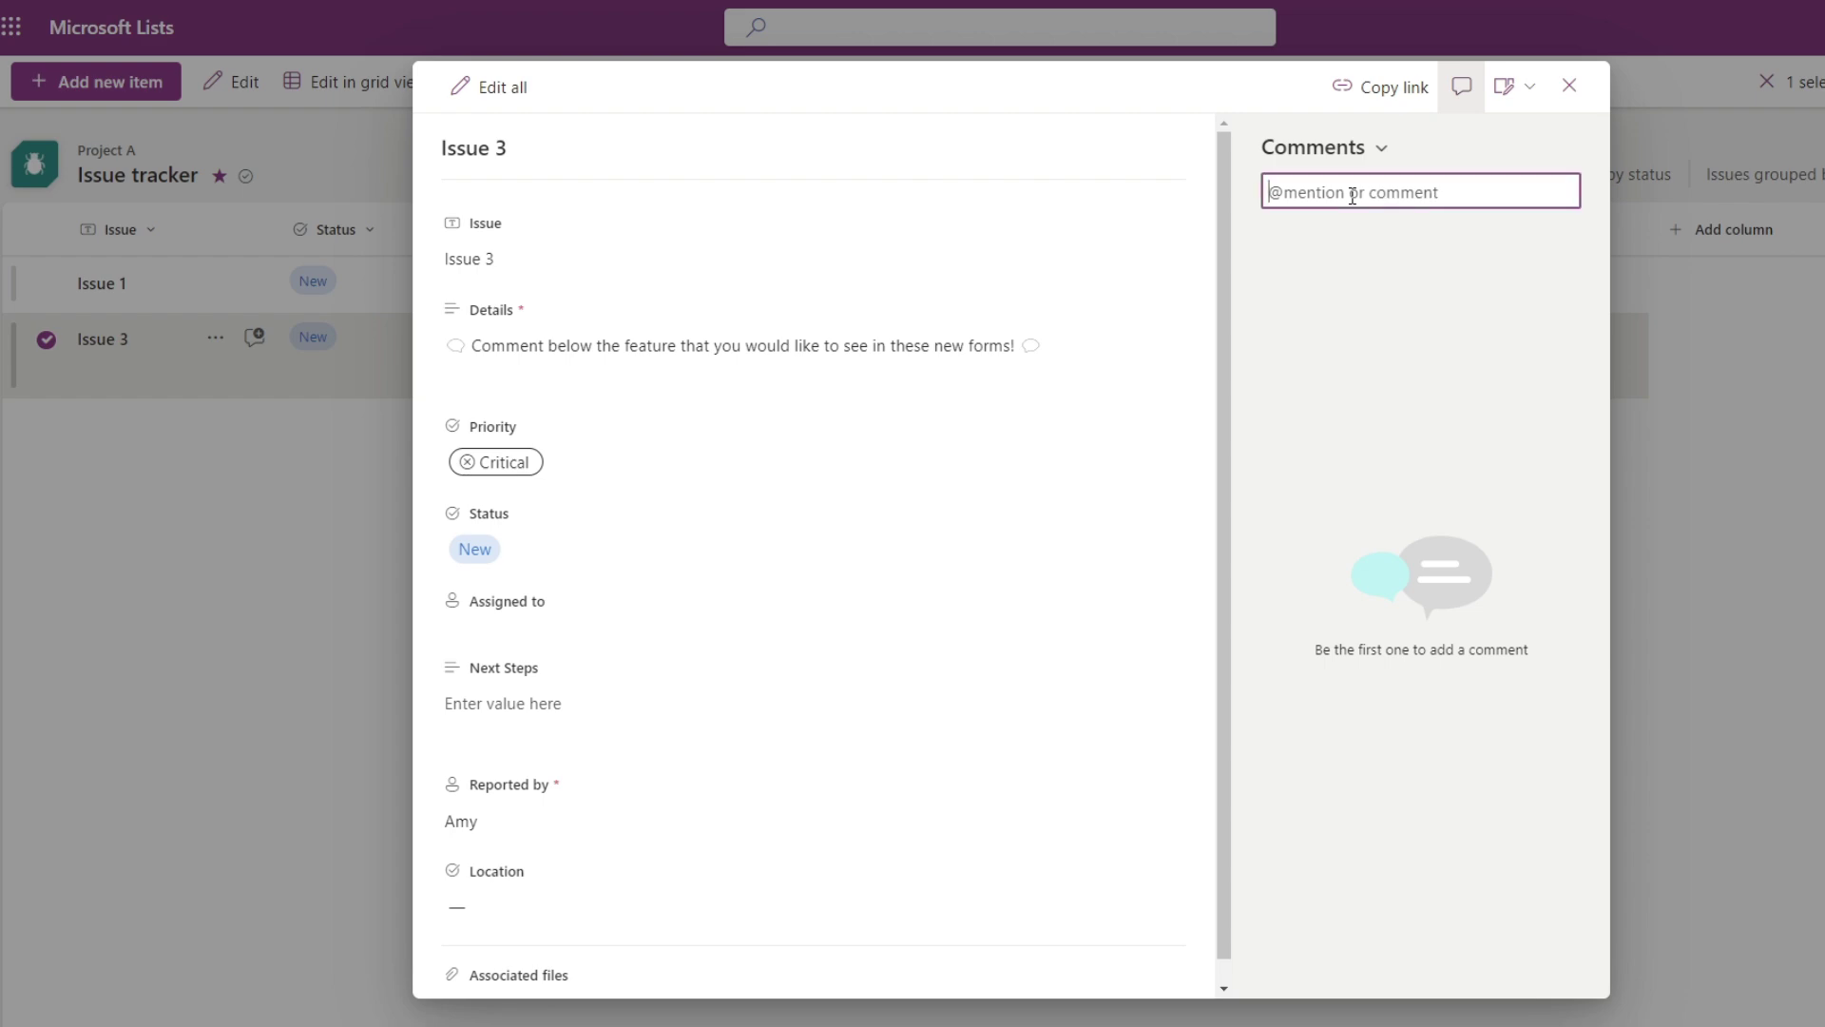
pyautogui.click(1569, 88)
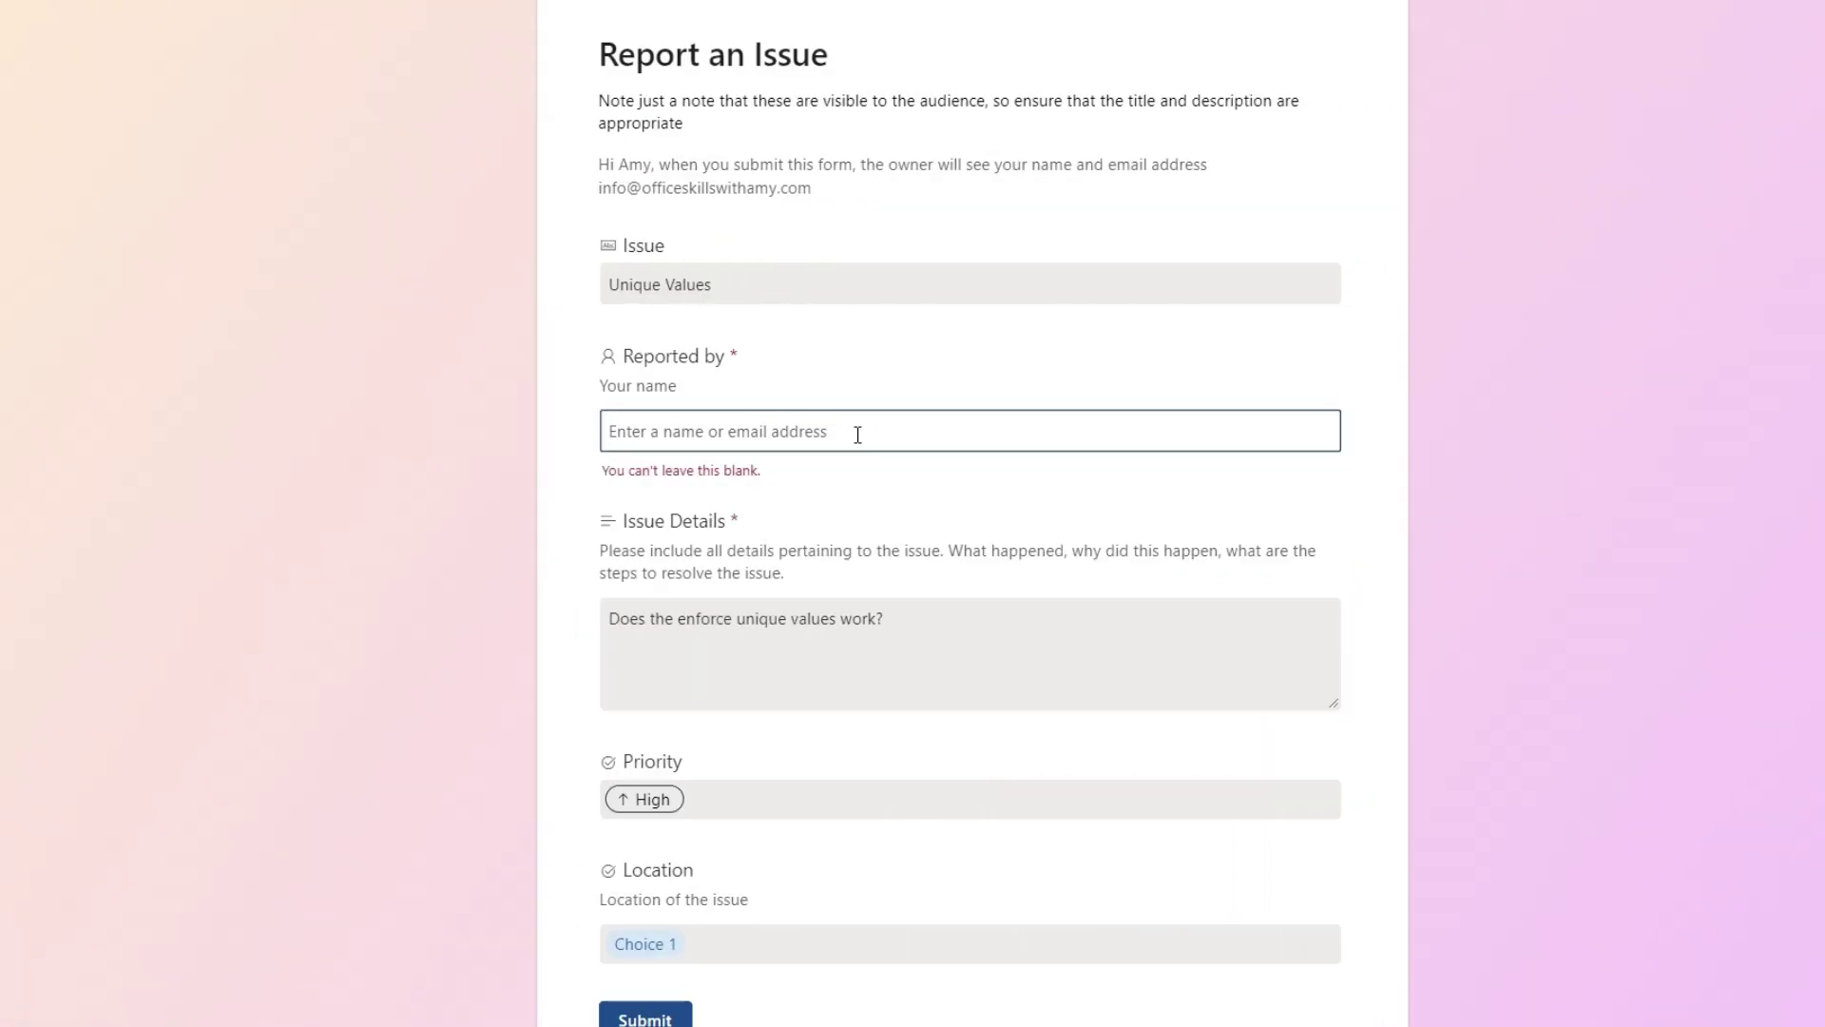
pyautogui.write('amy')
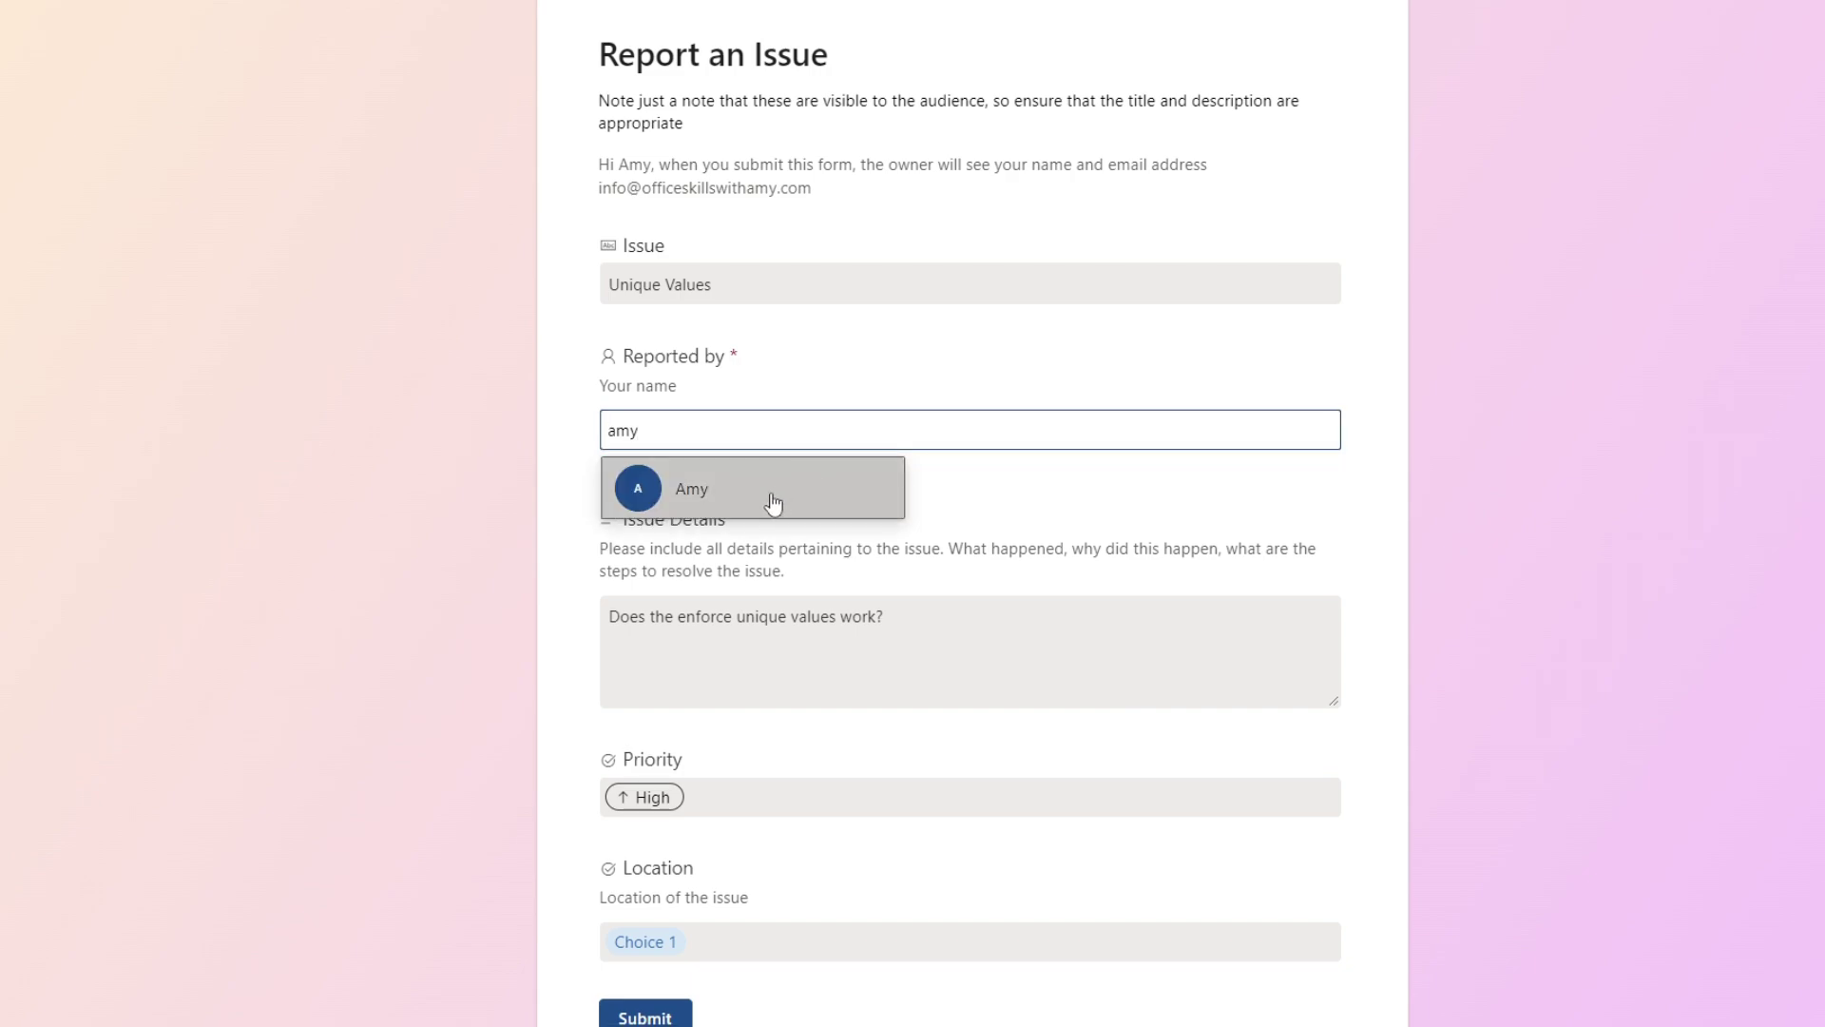
# Step: Choose the suggested reporter and submit the Unique Values report, which is refused as a duplicate
pyautogui.click(770, 504)
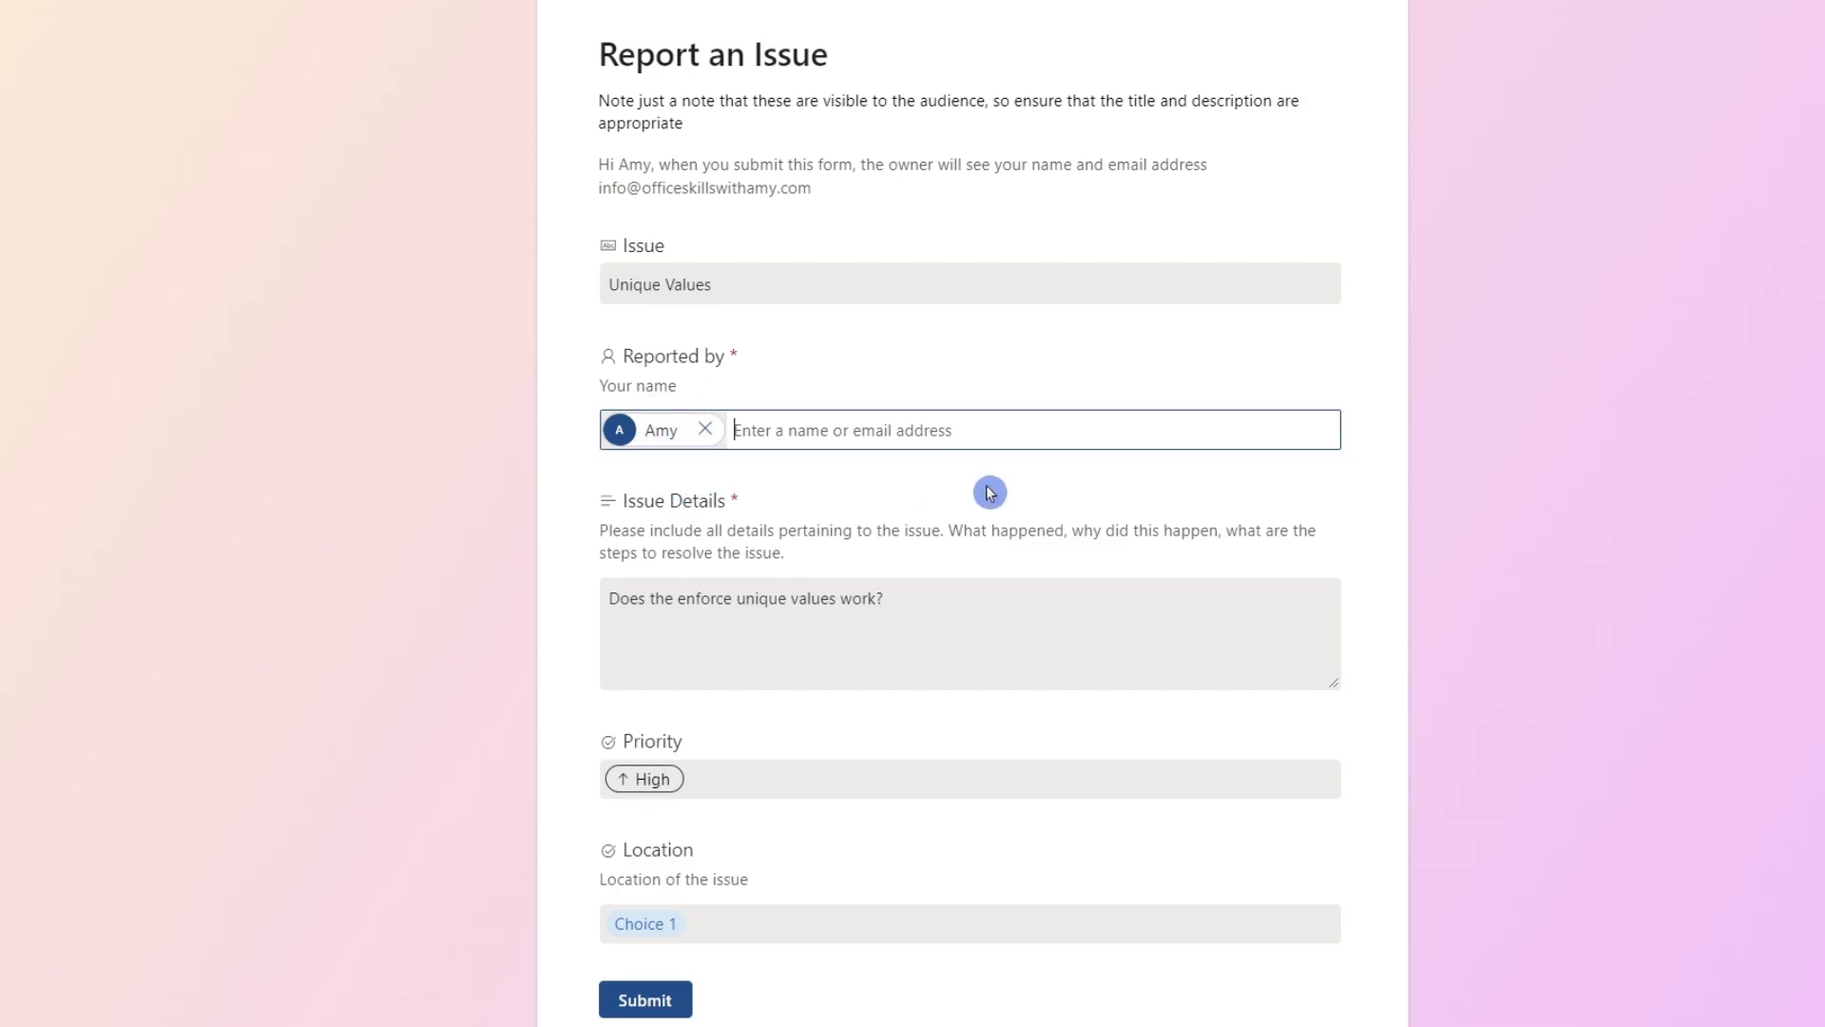
pyautogui.scroll(-2, 950, 532)
pyautogui.click(642, 898)
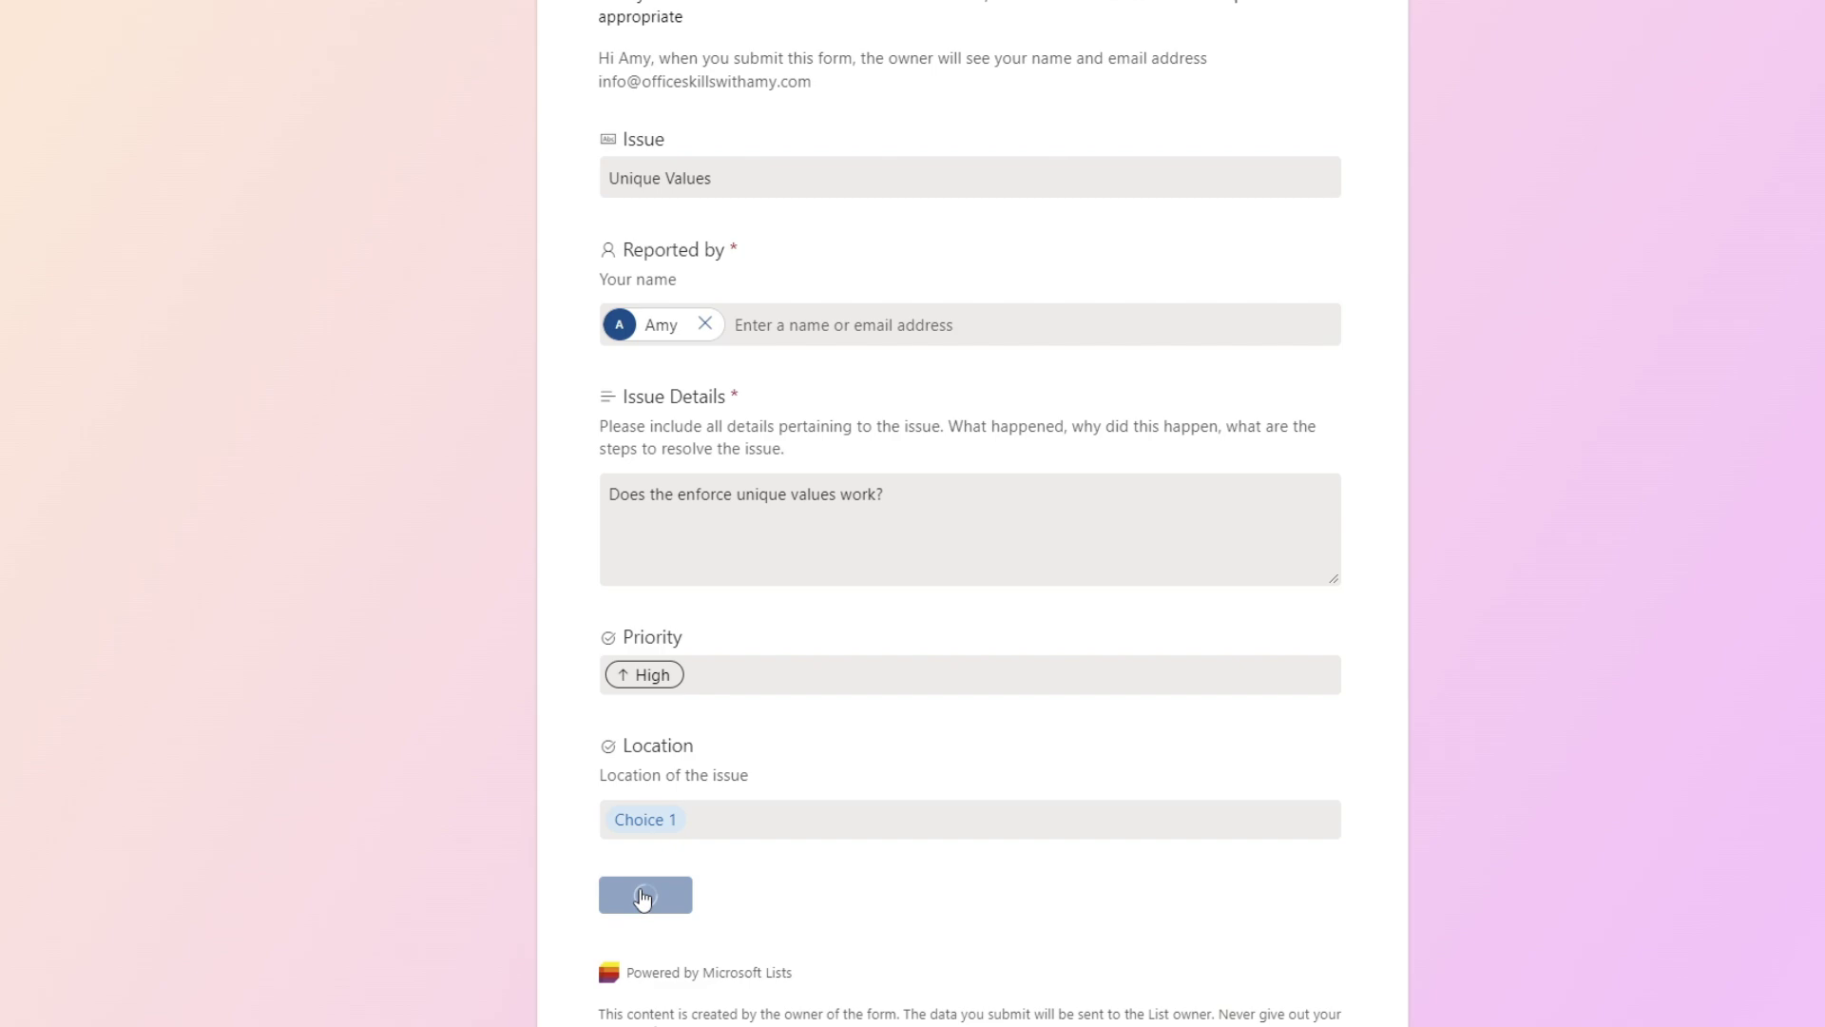
pyautogui.scroll(-2, 810, 913)
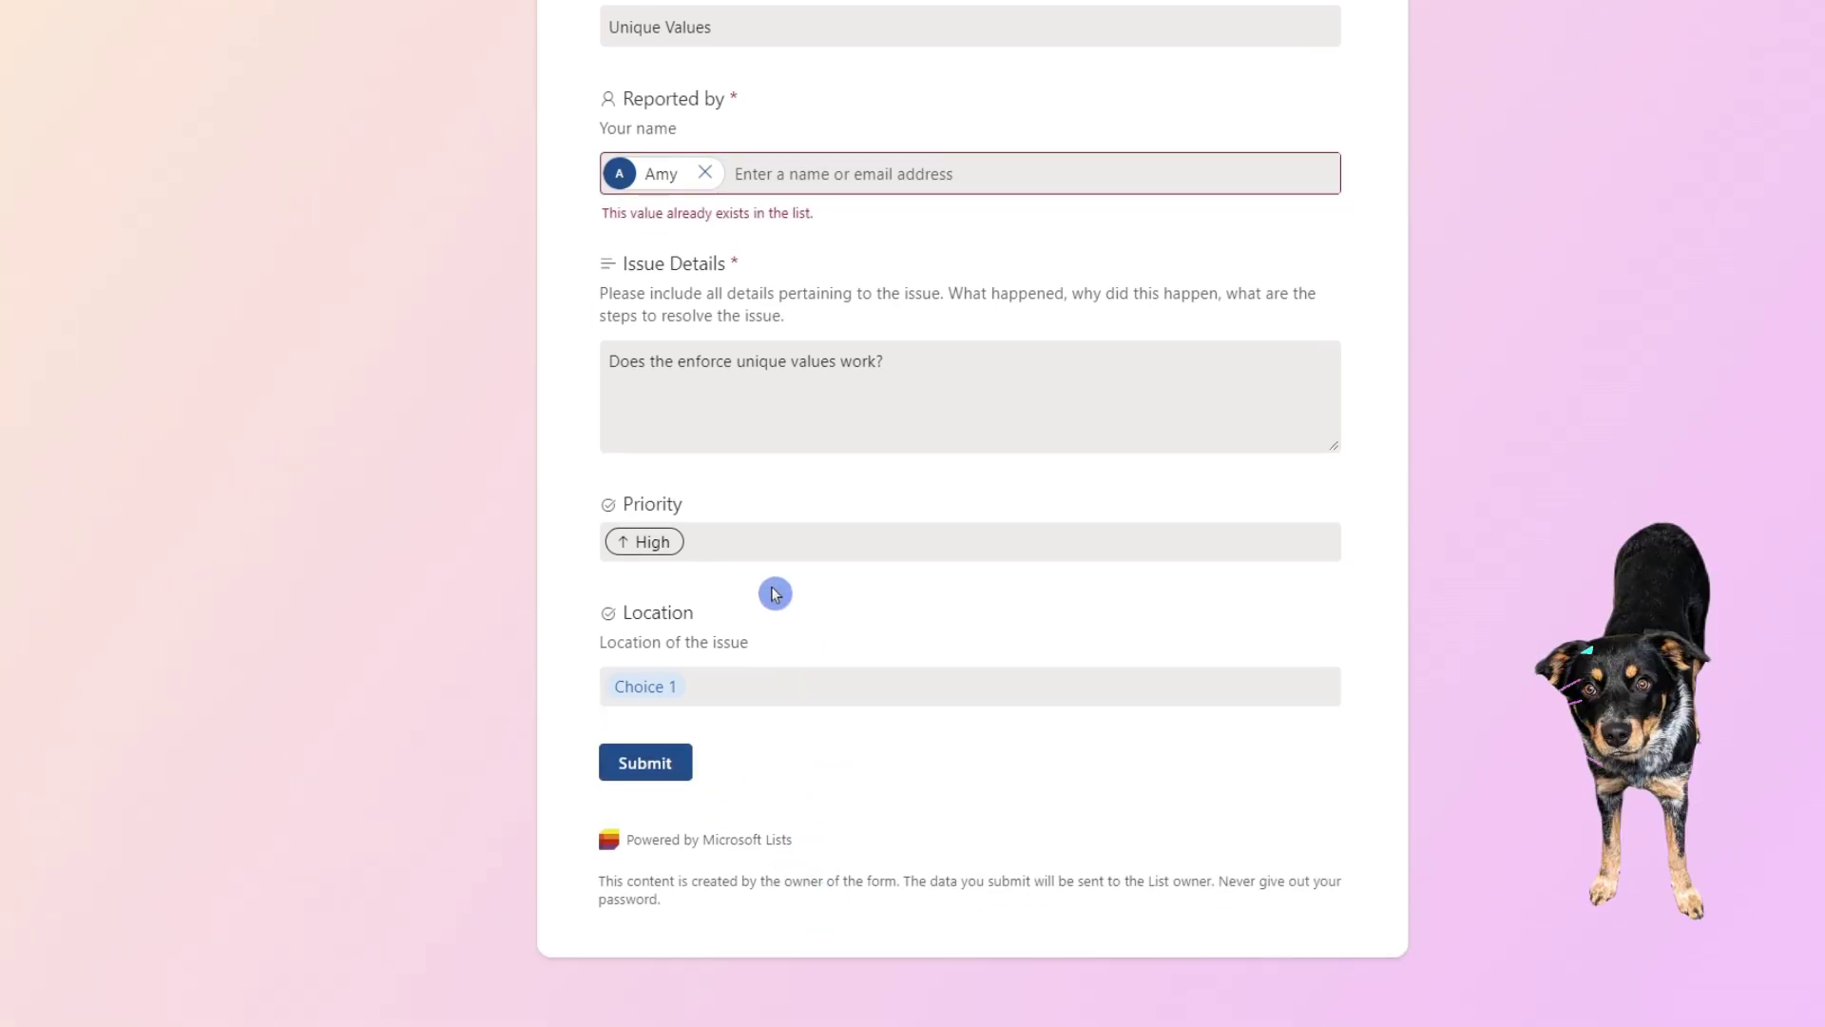
pyautogui.scroll(2, 778, 269)
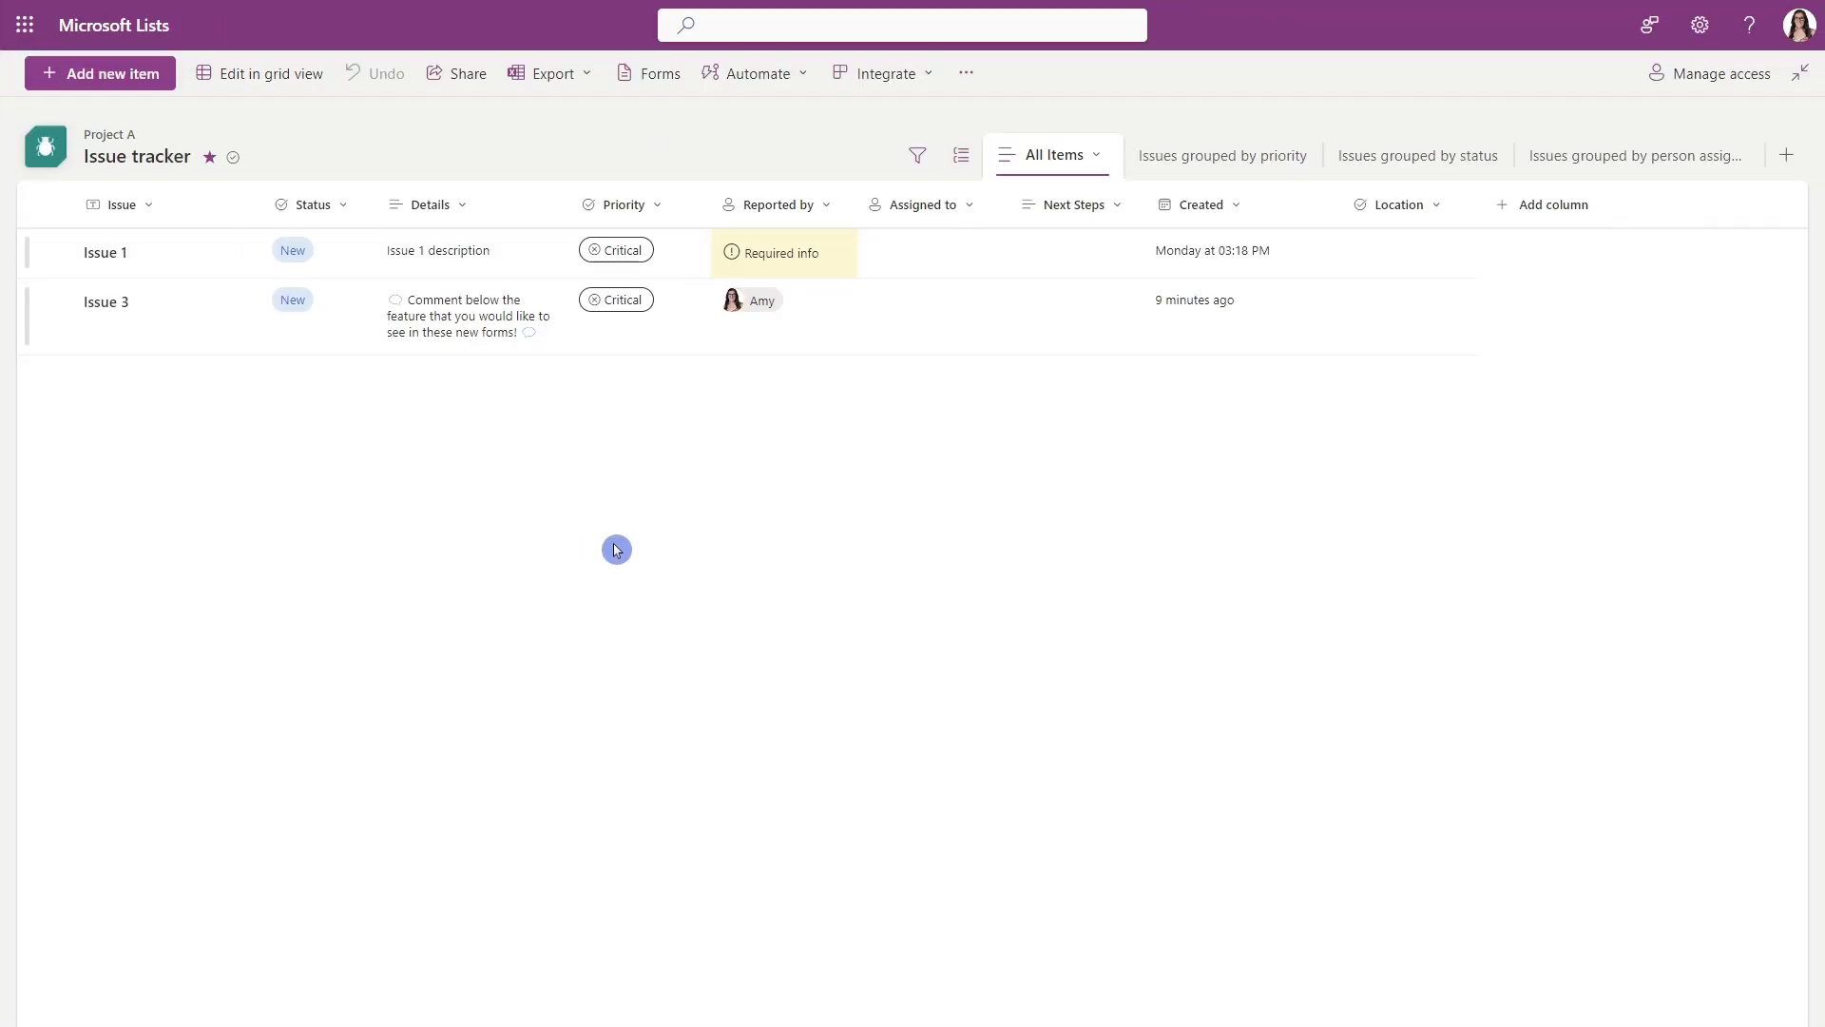
# Step: In the list's Forms, stop Report an Issue from accepting responses and confirm
pyautogui.click(672, 75)
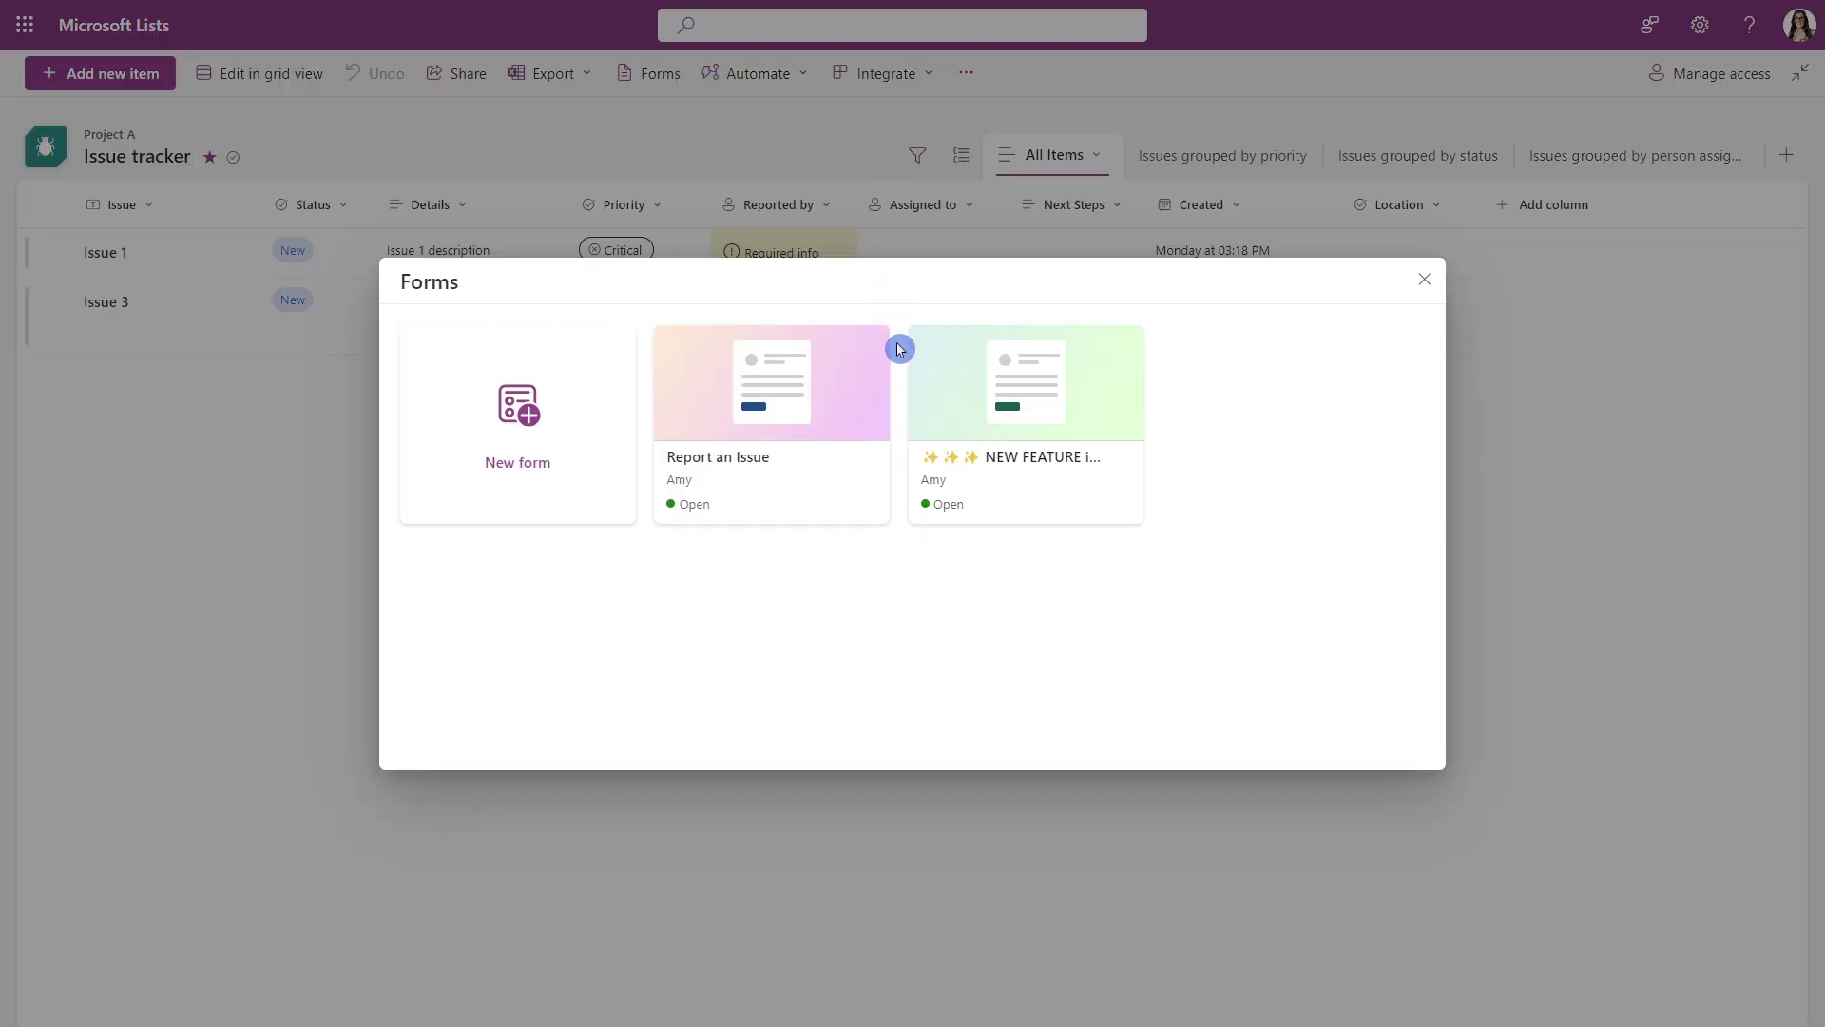
pyautogui.moveTo(856, 521)
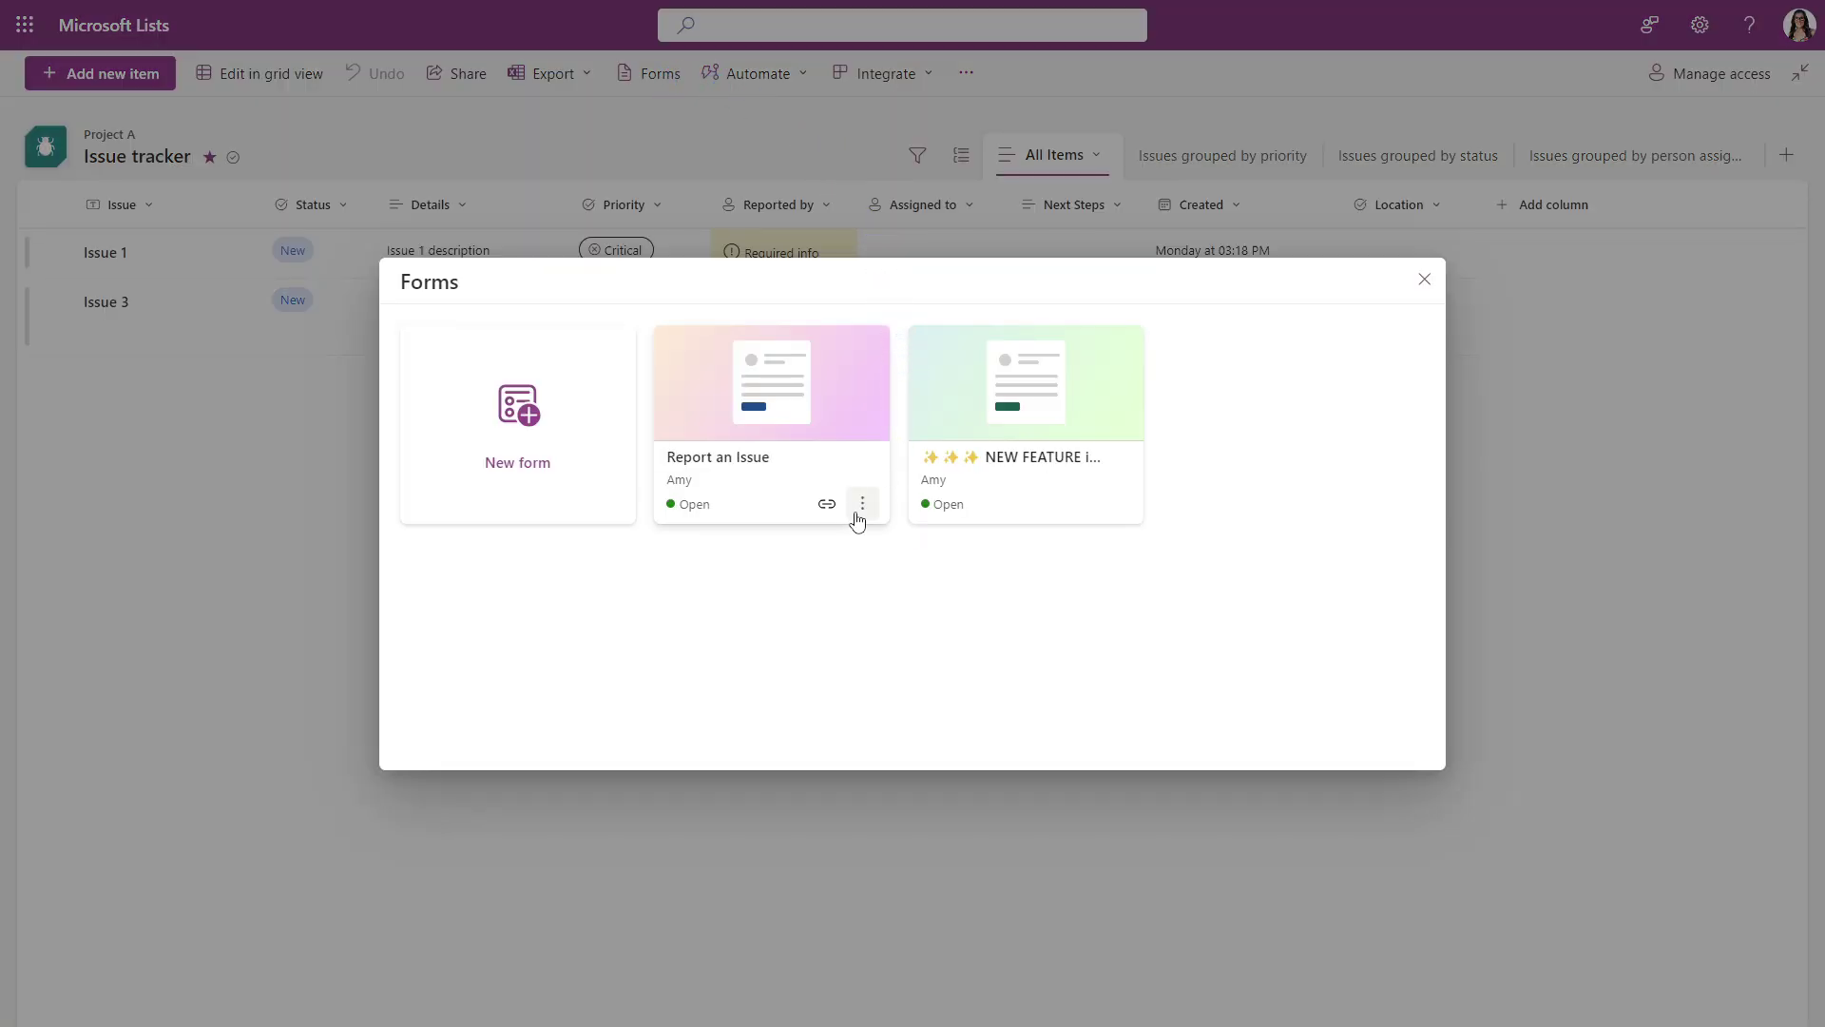
pyautogui.click(861, 504)
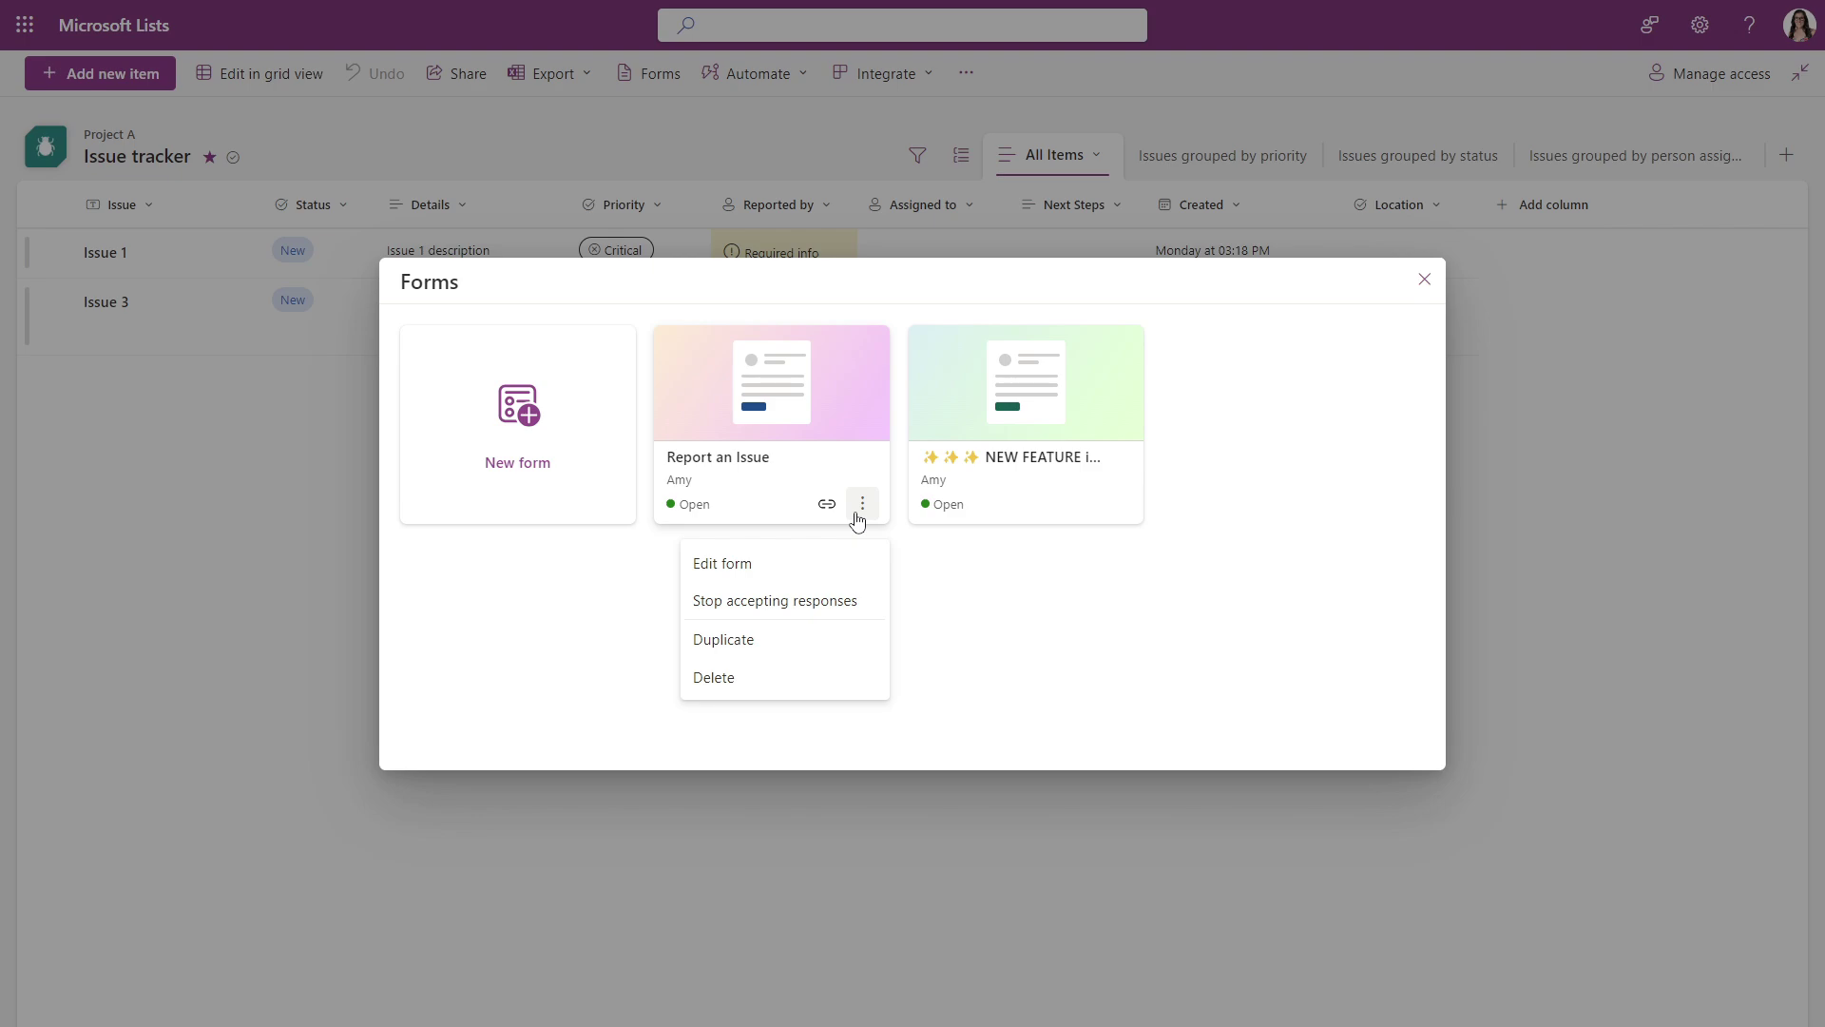
pyautogui.click(865, 600)
pyautogui.click(1024, 580)
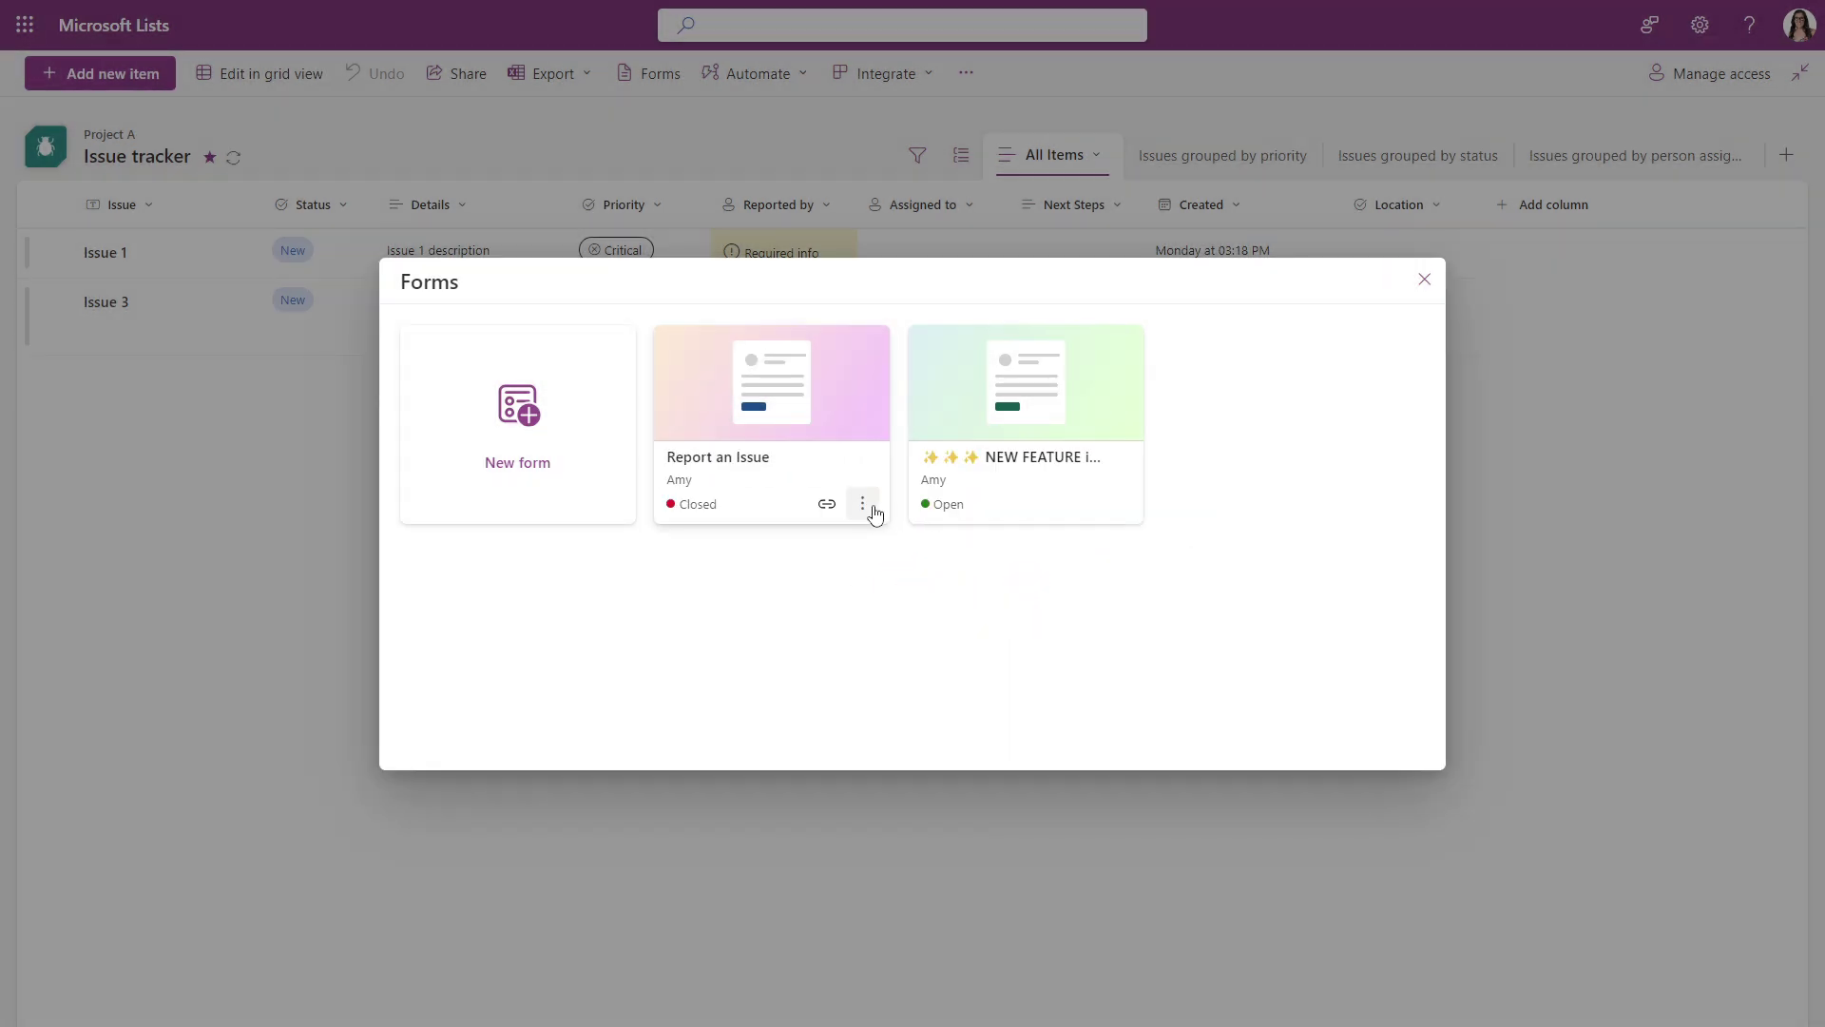
# Step: Make Report an Issue accept responses again and reopen its options menu
pyautogui.click(874, 513)
pyautogui.click(849, 603)
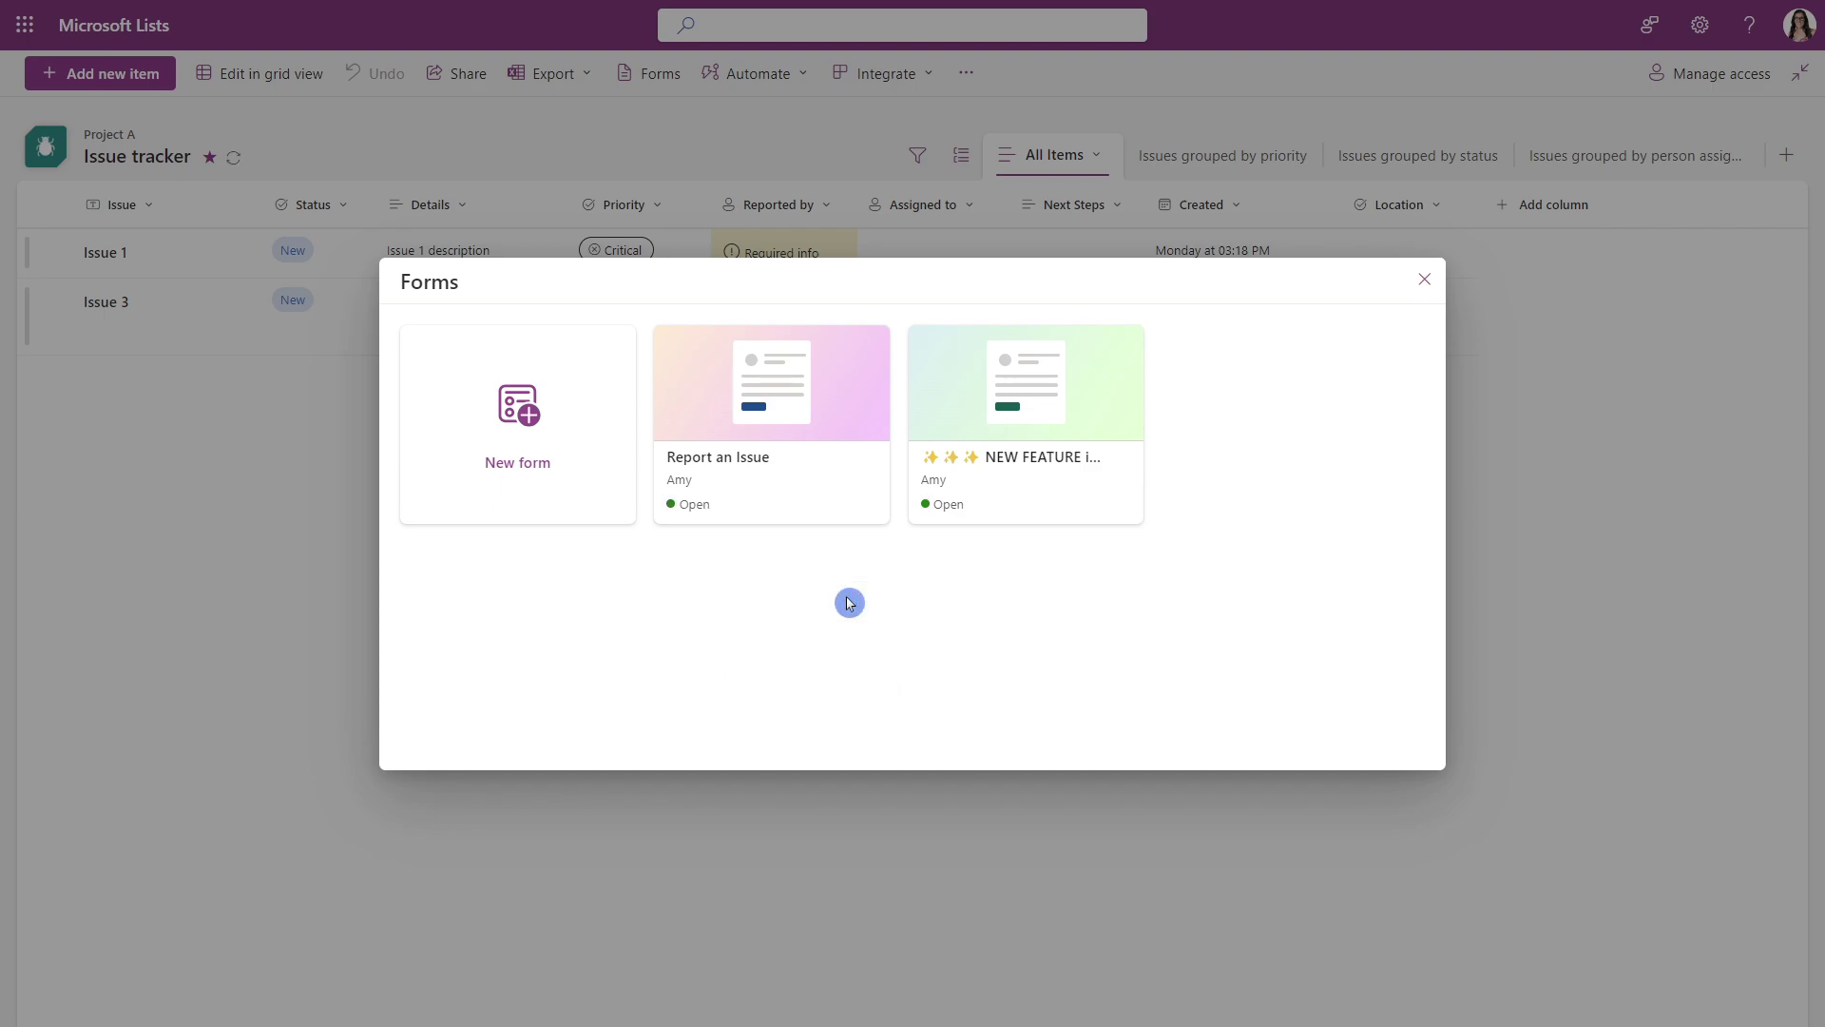
pyautogui.moveTo(839, 524)
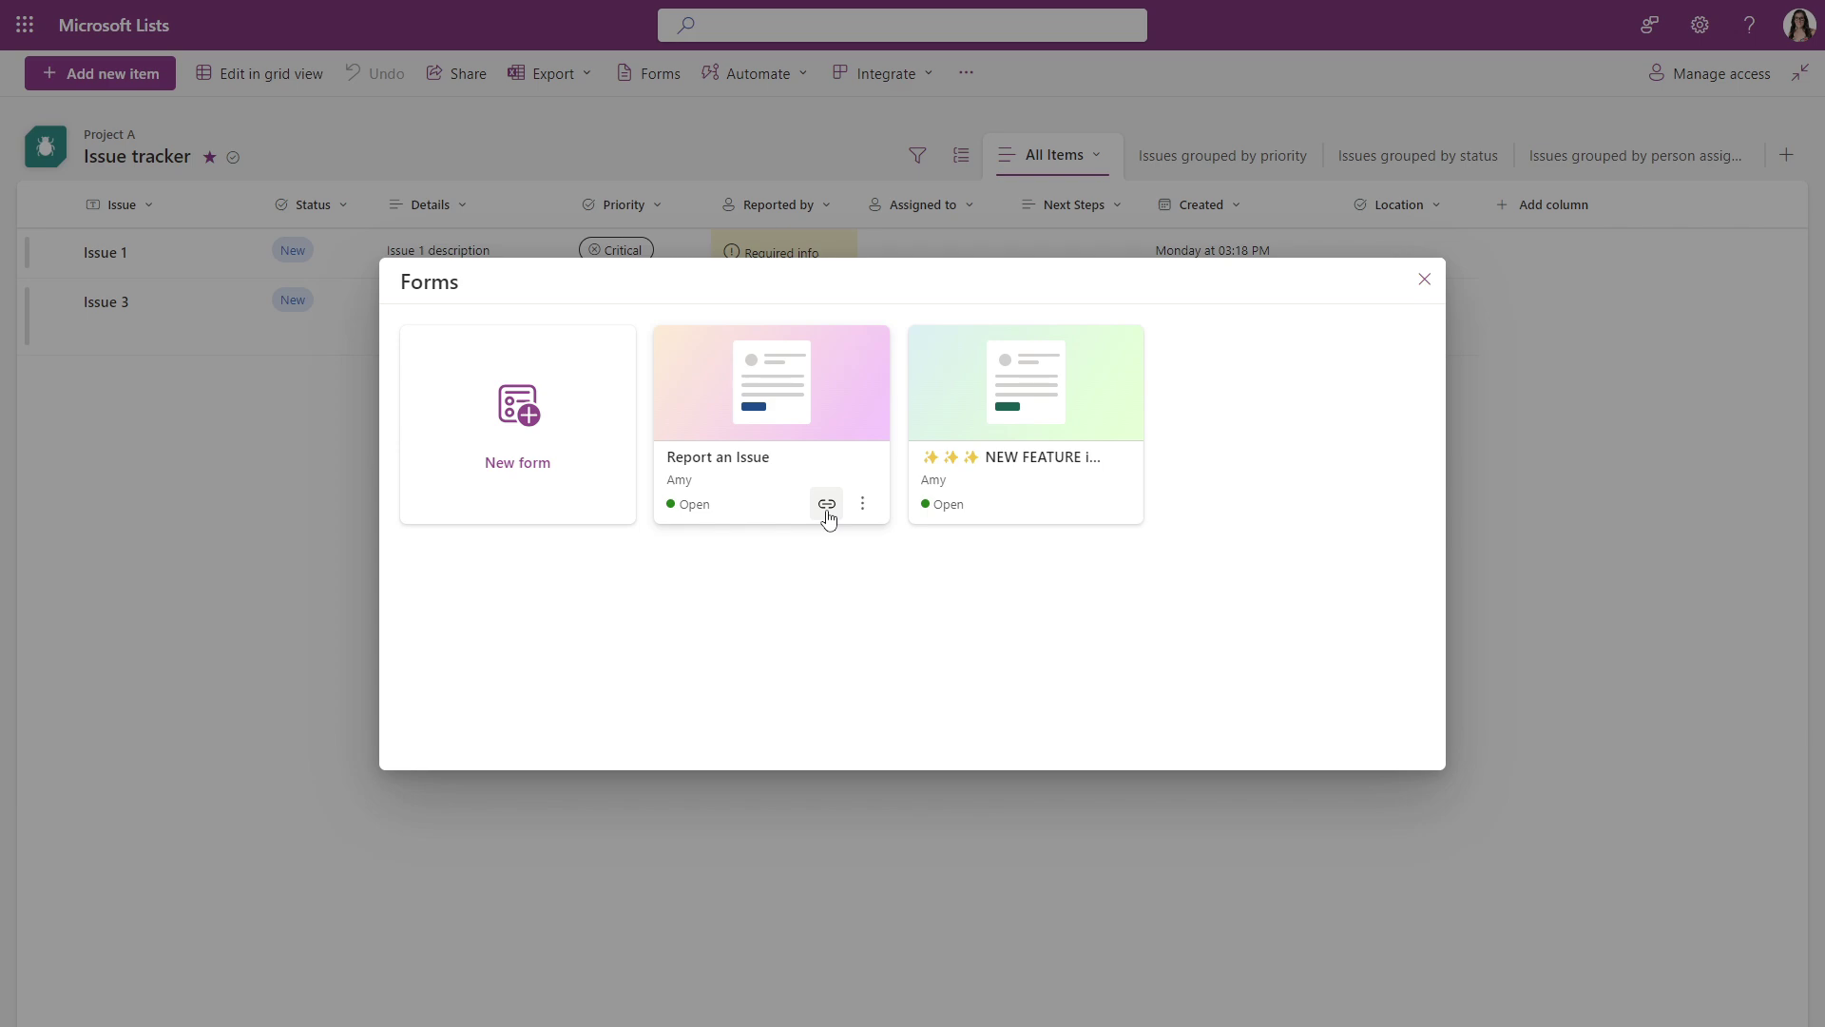
pyautogui.click(861, 510)
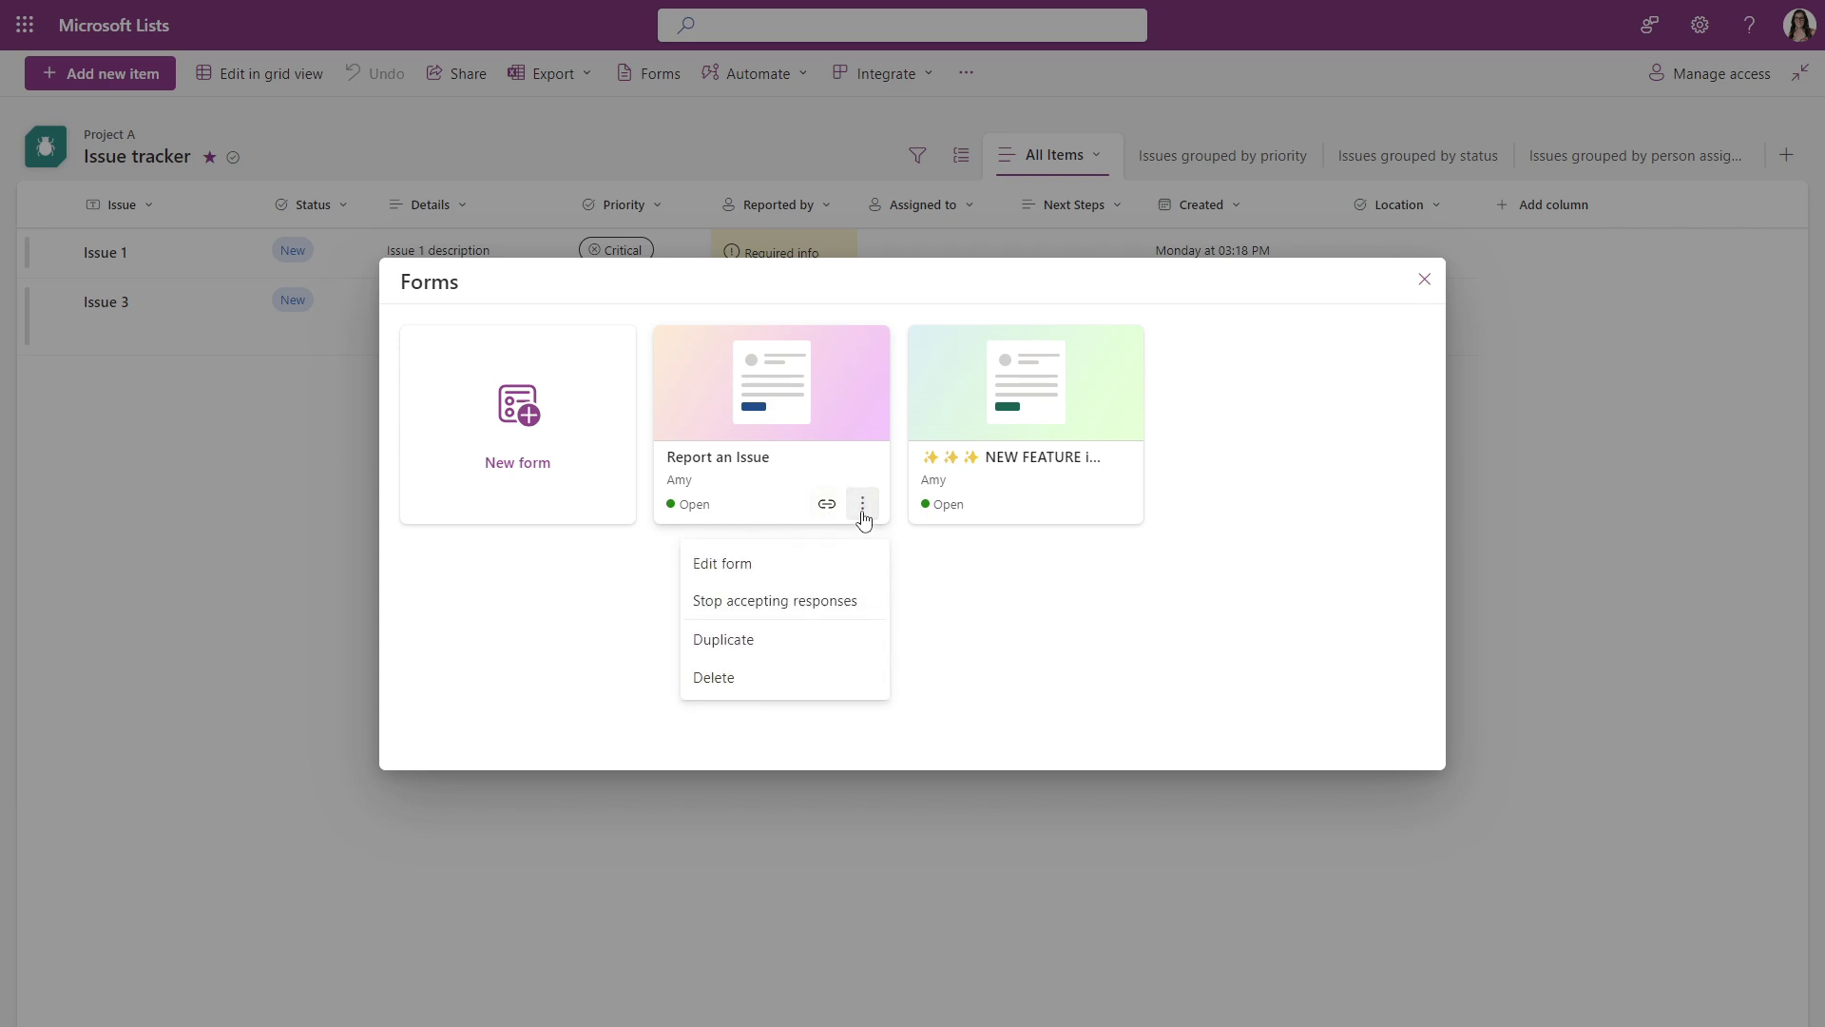